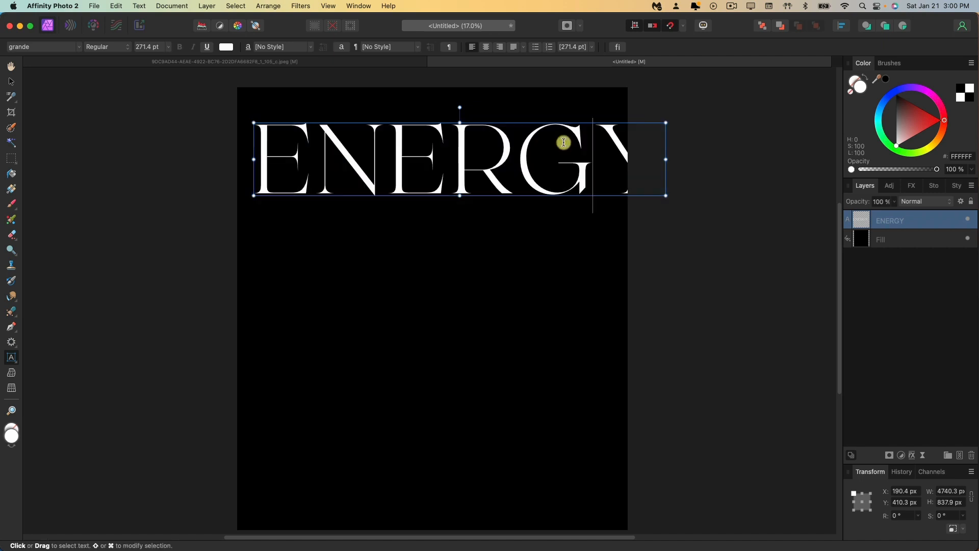
Step: Scale the ENERGY text down proportionally to about 4310 px wide so it fits the canvas width
{"action": "left_click", "coordinate": [12, 81]}
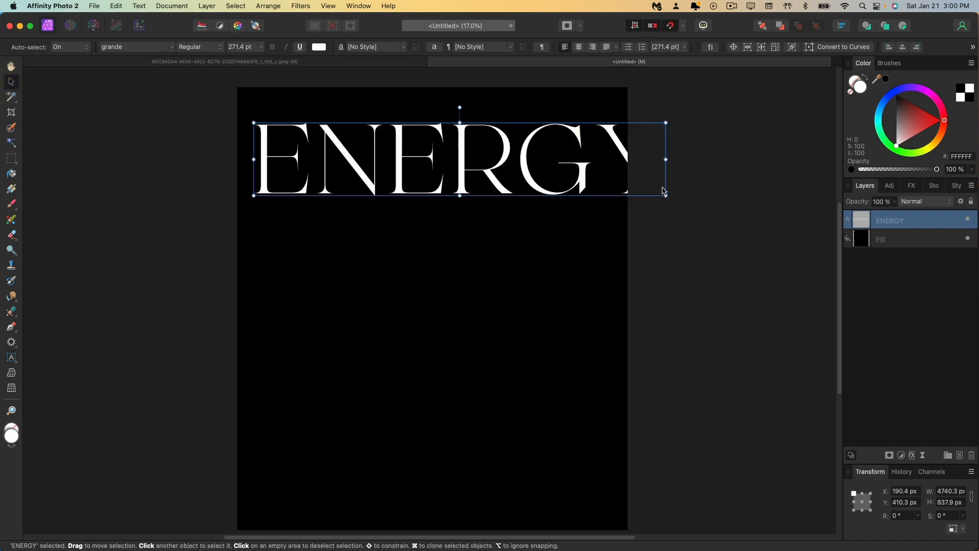
{"action": "left_click_drag", "start_coordinate": [666, 194], "coordinate": [629, 165]}
{"action": "scroll", "coordinate": [517, 147], "scroll_direction": "up", "scroll_amount": 3}
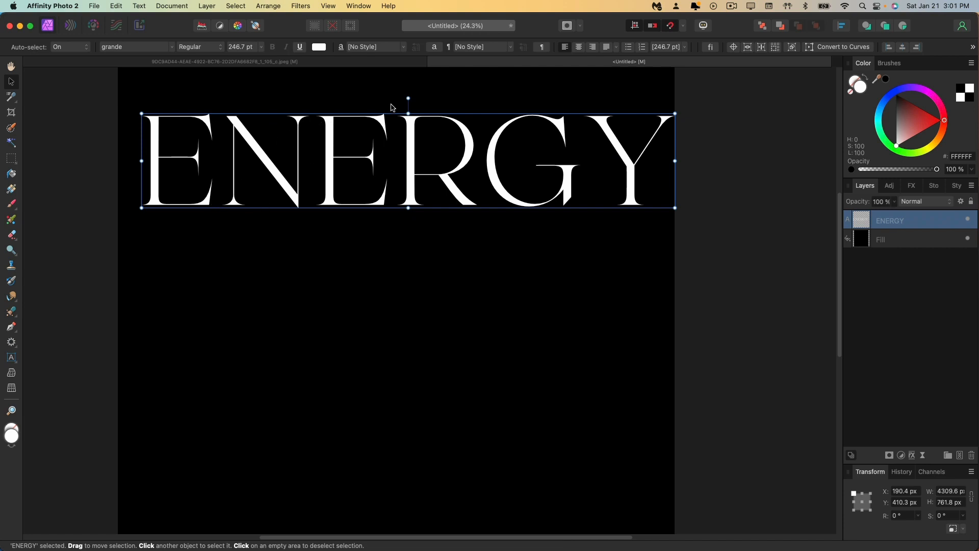
Step: Tighten the kerning between the first three letters of ENERGY
{"action": "double_click", "coordinate": [217, 156]}
{"action": "key", "text": "alt+Left"}
{"action": "key", "text": "Right"}
{"action": "key", "text": "alt+Left"}
{"action": "key", "text": "alt+Left"}
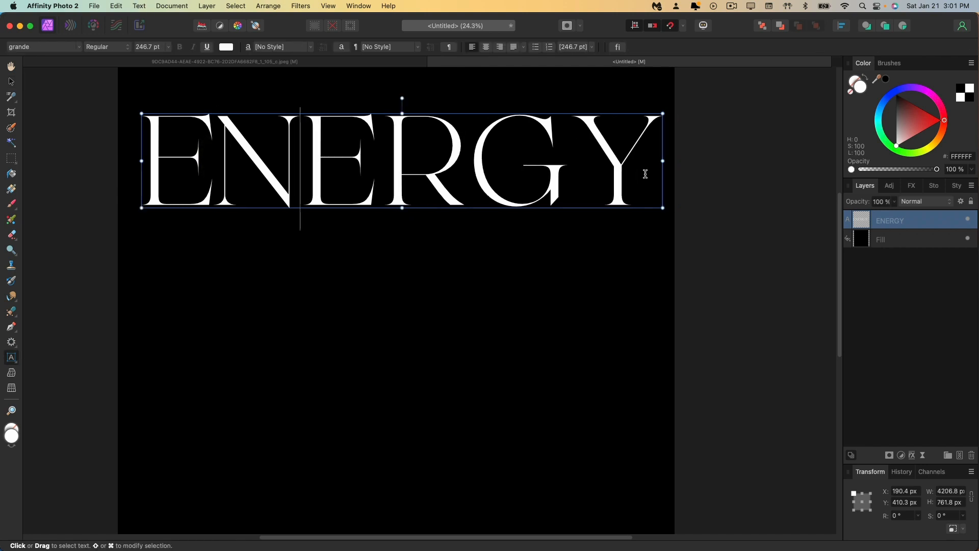
Step: Tighten the kerning between the remaining letters of ENERGY so they sit close together
{"action": "scroll", "coordinate": [335, 219], "scroll_direction": "up", "scroll_amount": 5}
{"action": "key", "text": "Right"}
{"action": "key", "text": "alt+Left"}
{"action": "key", "text": "alt+Left"}
{"action": "key", "text": "alt+Left"}
{"action": "key", "text": "alt+Left"}
{"action": "key", "text": "alt+Left"}
{"action": "key", "text": "alt+Left"}
{"action": "key", "text": "alt+Left"}
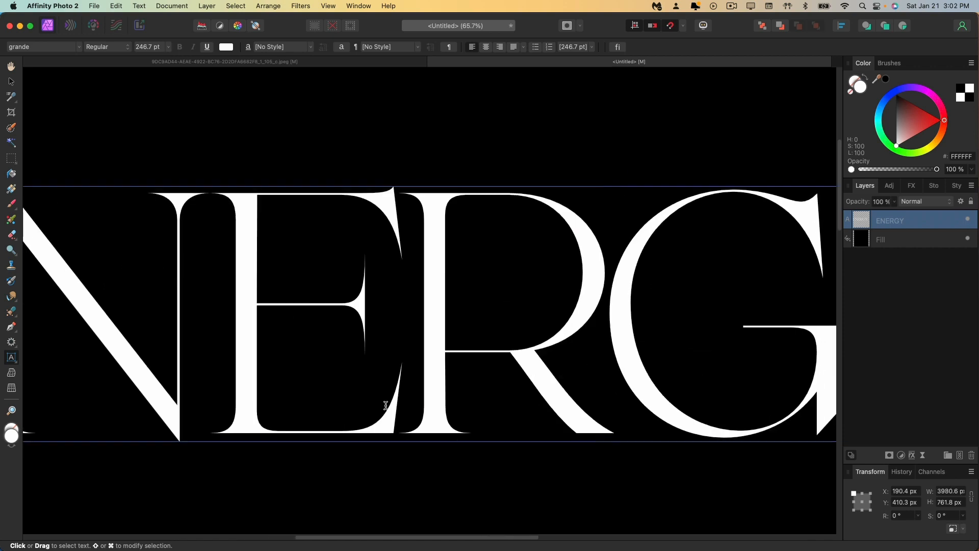
{"action": "key", "text": "Right"}
{"action": "key", "text": "alt+Left"}
{"action": "key", "text": "alt+Left"}
{"action": "key", "text": "alt+Left"}
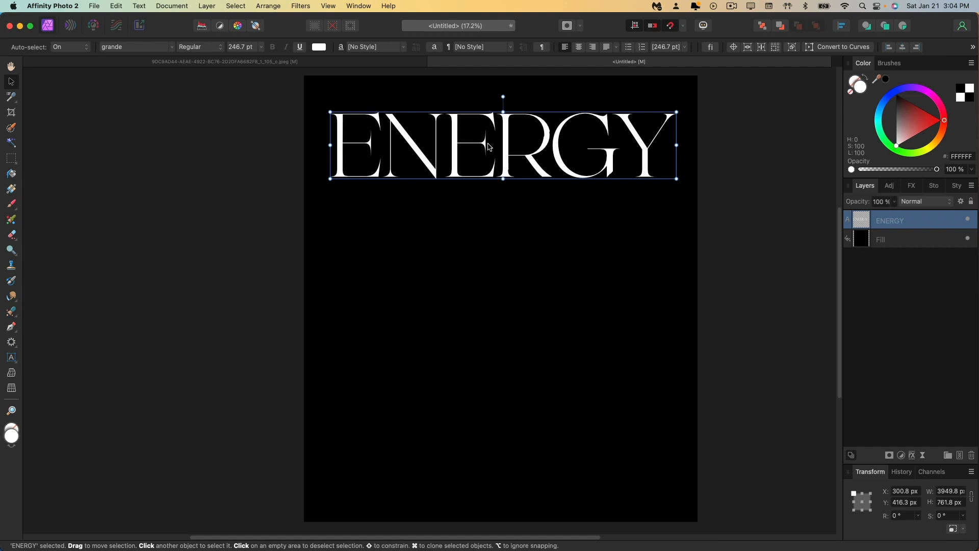
Step: Move the ENERGY text down to the middle of the black canvas's upper half
{"action": "scroll", "coordinate": [536, 179], "scroll_direction": "up", "scroll_amount": 3}
{"action": "scroll", "coordinate": [536, 180], "scroll_direction": "down", "scroll_amount": 4}
{"action": "left_click_drag", "start_coordinate": [535, 180], "coordinate": [541, 260]}
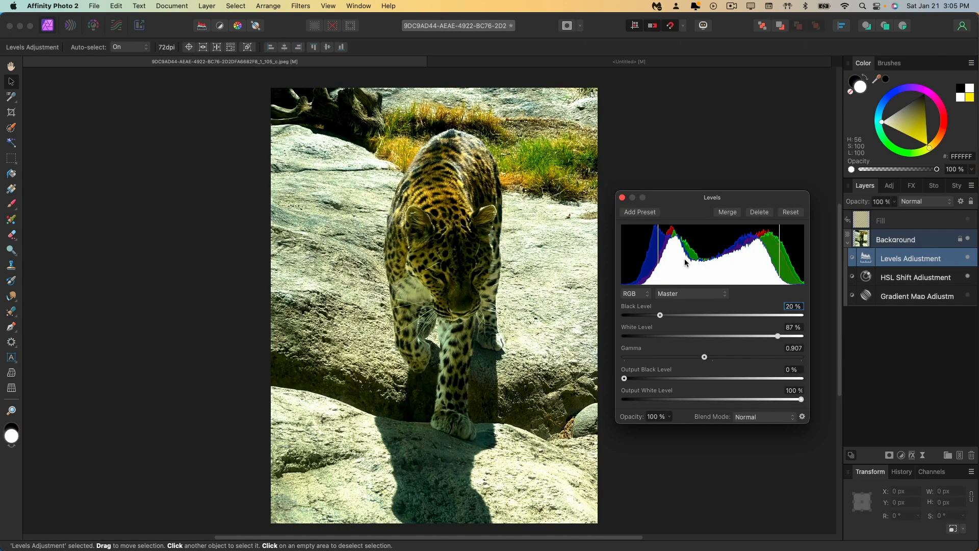
Step: Fine-tune the gamma of the Levels adjustment in the leopard photo document
{"action": "left_click", "coordinate": [701, 358]}
{"action": "left_click", "coordinate": [621, 197]}
Step: Lighten the leopard's face and front leg on the Background layer with a smaller Dodge Brush set to Midtones
{"action": "left_click", "coordinate": [11, 250]}
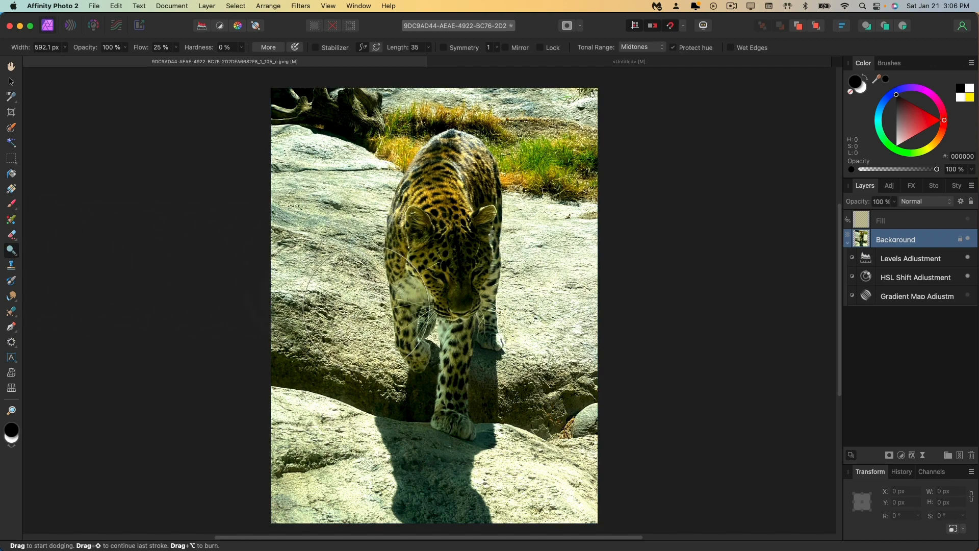
{"action": "key", "text": "bracketleft"}
{"action": "key", "text": "bracketleft"}
{"action": "key", "text": "bracketleft"}
{"action": "key", "text": "bracketleft"}
{"action": "key", "text": "bracketleft"}
{"action": "scroll", "coordinate": [433, 299], "scroll_direction": "up", "scroll_amount": 3}
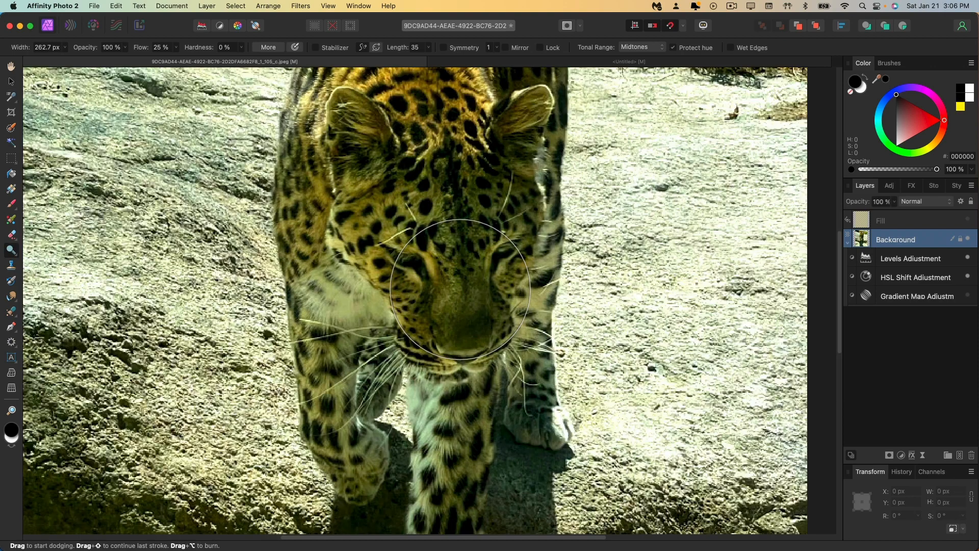
{"action": "left_click_drag", "start_coordinate": [460, 289], "coordinate": [459, 316]}
{"action": "mouse_move", "coordinate": [487, 224]}
{"action": "left_mouse_down"}
{"action": "mouse_move", "coordinate": [464, 169]}
{"action": "mouse_move", "coordinate": [494, 172]}
{"action": "mouse_move", "coordinate": [502, 179]}
{"action": "mouse_move", "coordinate": [491, 193]}
{"action": "mouse_move", "coordinate": [437, 207]}
{"action": "mouse_move", "coordinate": [406, 188]}
{"action": "mouse_move", "coordinate": [516, 398]}
{"action": "mouse_move", "coordinate": [568, 448]}
{"action": "mouse_move", "coordinate": [487, 428]}
{"action": "left_mouse_up"}
{"action": "key", "text": "super+0"}
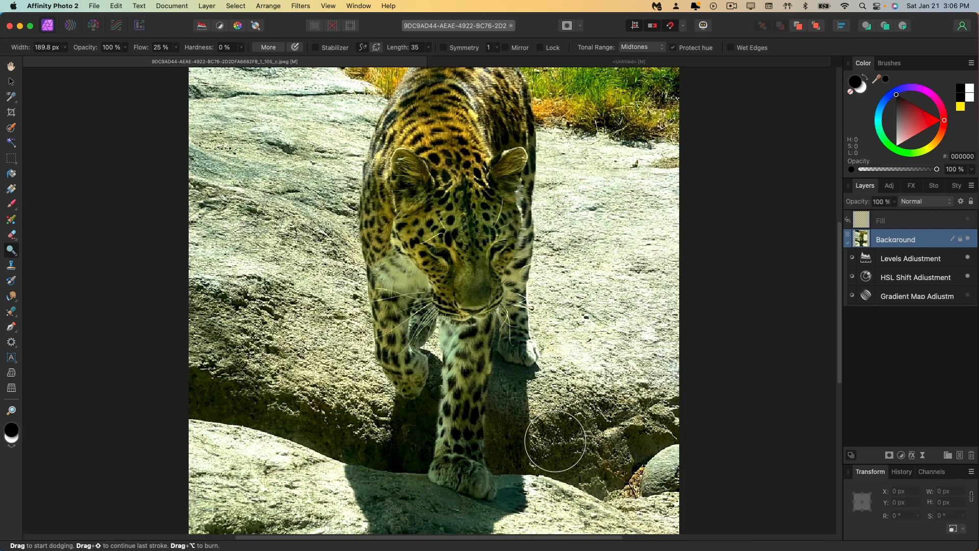
{"action": "key", "text": "super+0"}
Step: Check the HSL Shift adjustment's settings and make the Gradient Map adjustment visible
{"action": "double_click", "coordinate": [866, 276]}
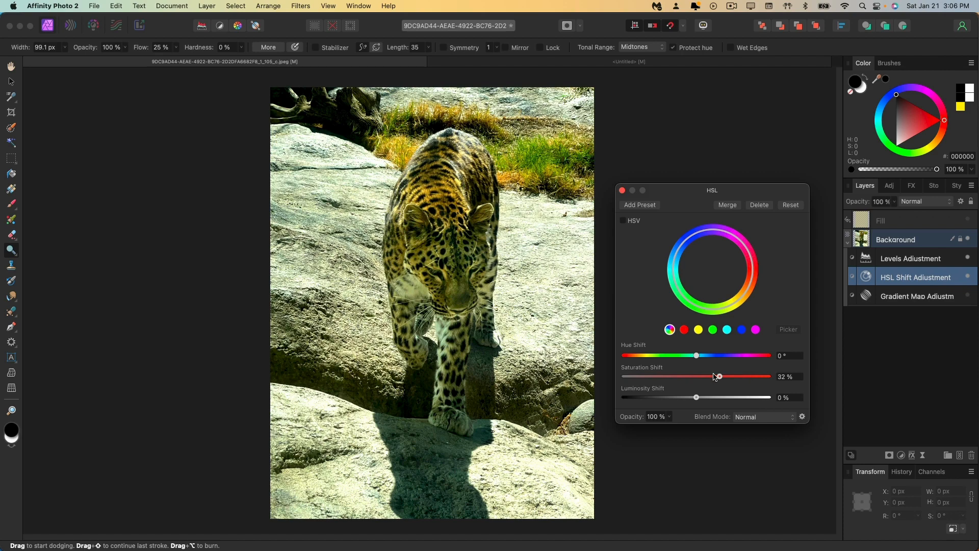
{"action": "key", "text": "Escape"}
{"action": "left_click", "coordinate": [968, 298]}
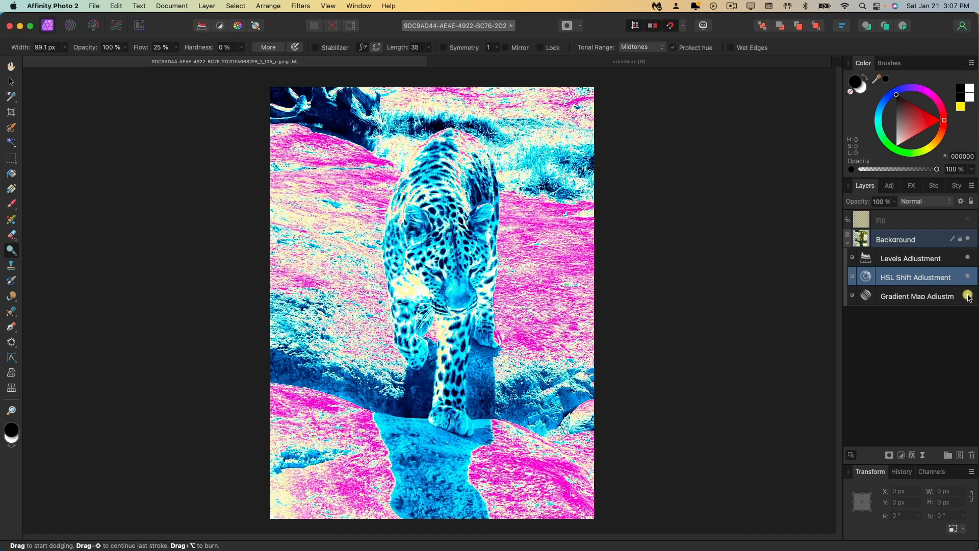
Step: Add a second yellow stop to the gradient map beside the existing yellow one
{"action": "double_click", "coordinate": [868, 297]}
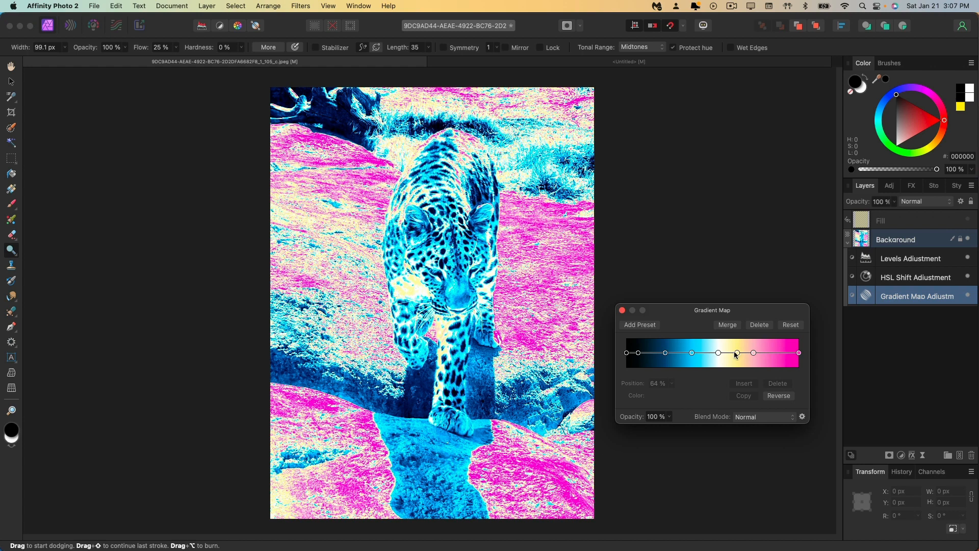
{"action": "left_click", "coordinate": [717, 353]}
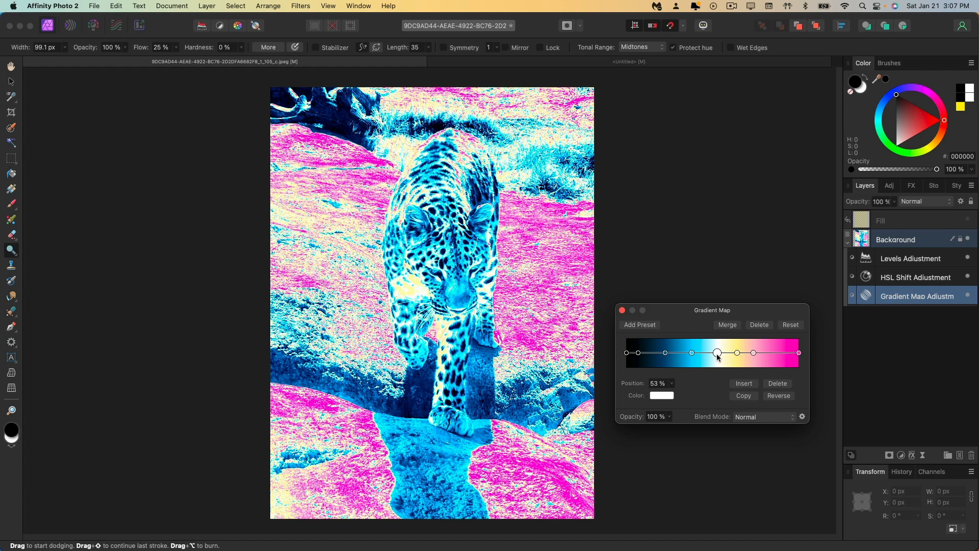
{"action": "left_click", "coordinate": [736, 352]}
Step: Convert the leopard document's color format to CMYK/8
{"action": "left_click", "coordinate": [172, 6]}
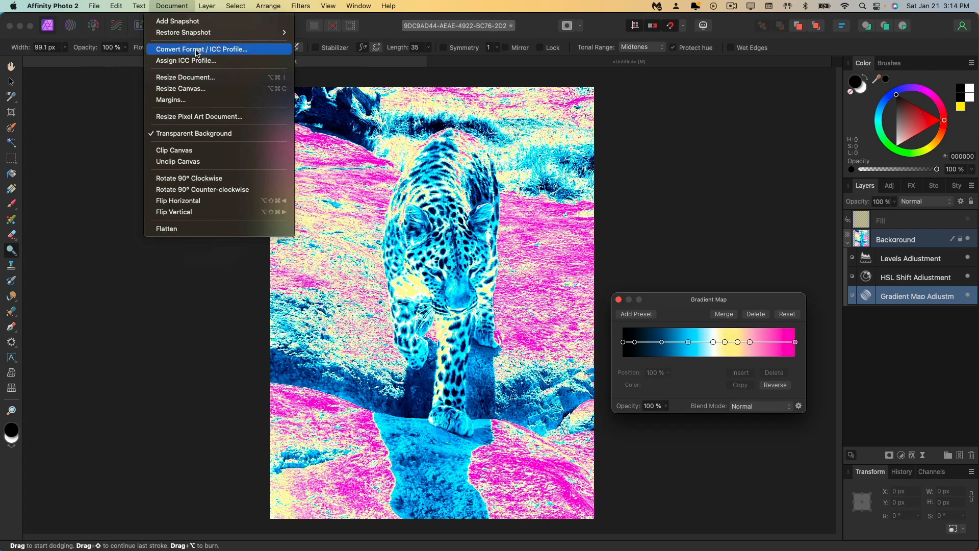
{"action": "left_click", "coordinate": [196, 51]}
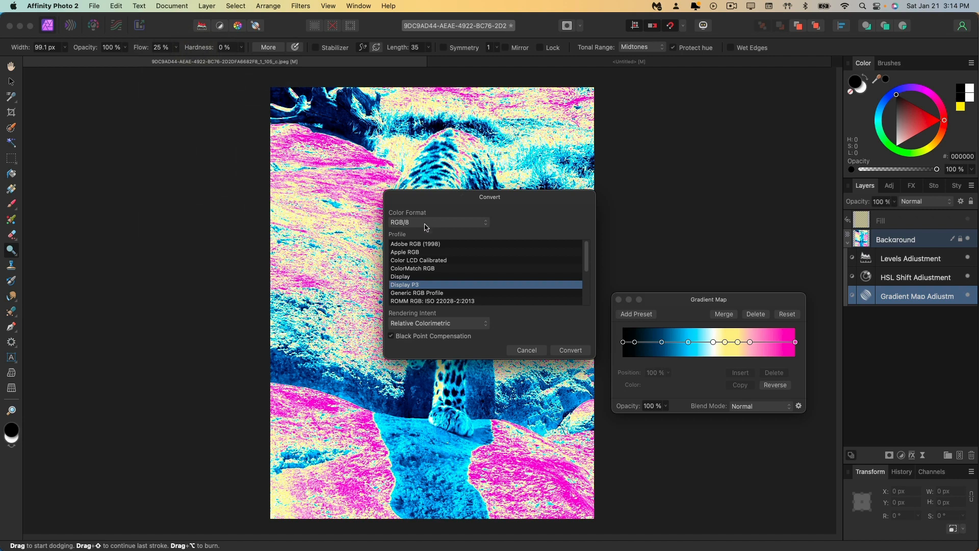
{"action": "left_click", "coordinate": [449, 226]}
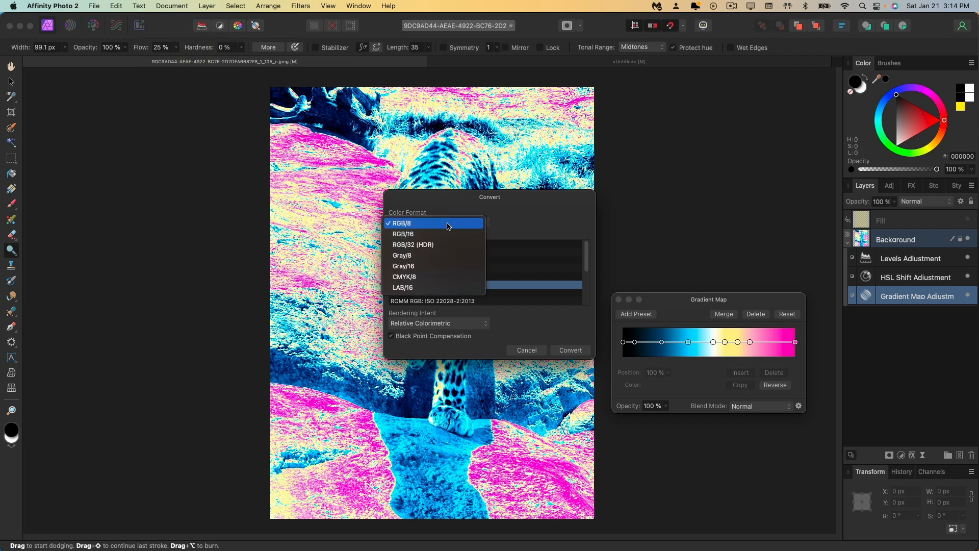
{"action": "left_click", "coordinate": [432, 277]}
{"action": "left_click", "coordinate": [569, 350]}
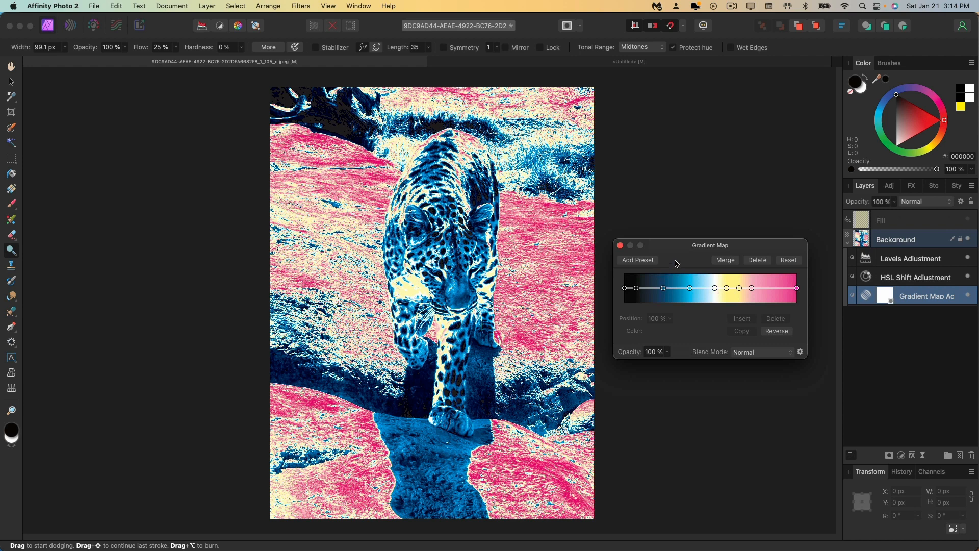
Step: Move the gradient map's white stop to 50% and the light pink stop to 75%
{"action": "left_click", "coordinate": [714, 288]}
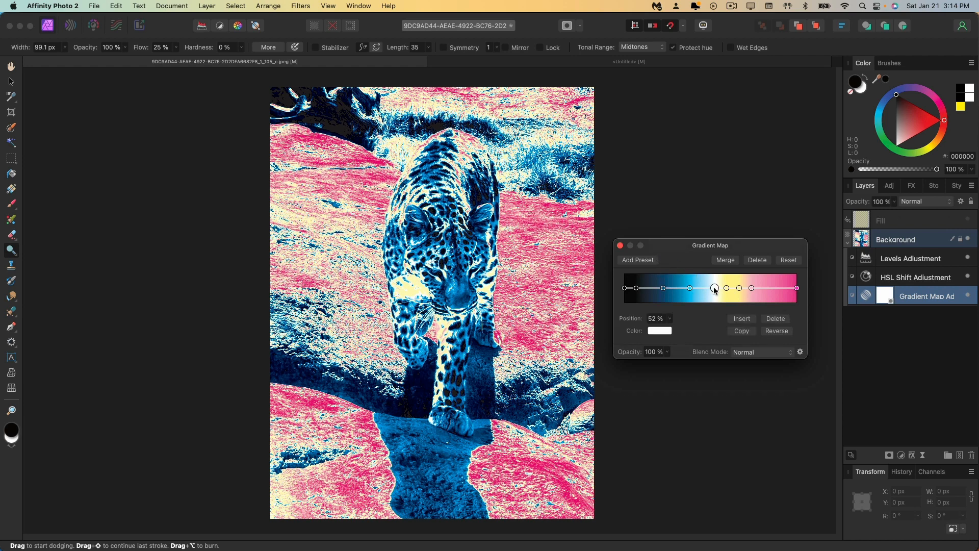
{"action": "left_click_drag", "start_coordinate": [714, 289], "coordinate": [712, 291]}
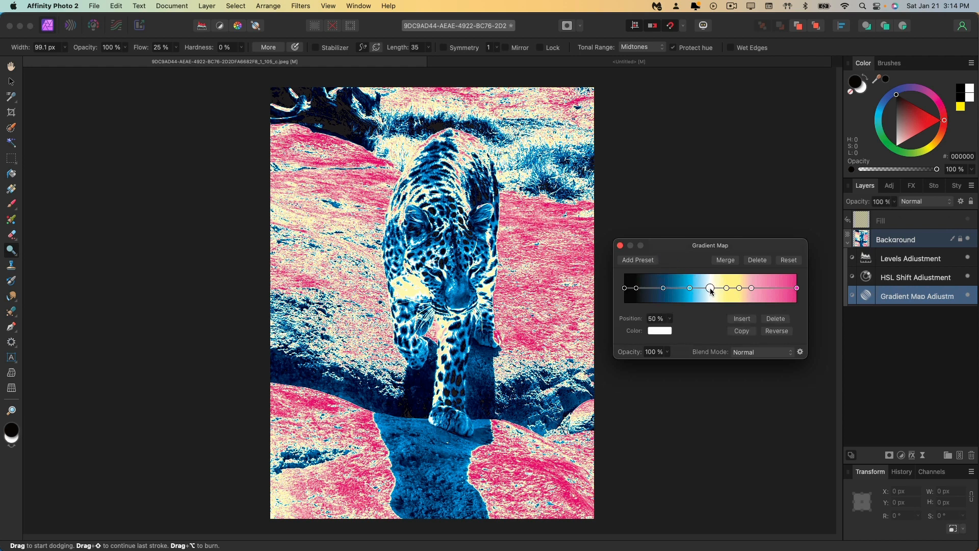
{"action": "left_click", "coordinate": [753, 288]}
Step: Recolor the gradient map's end stop a stronger pink and shift the hue of the stop at 75%
{"action": "left_click", "coordinate": [796, 288]}
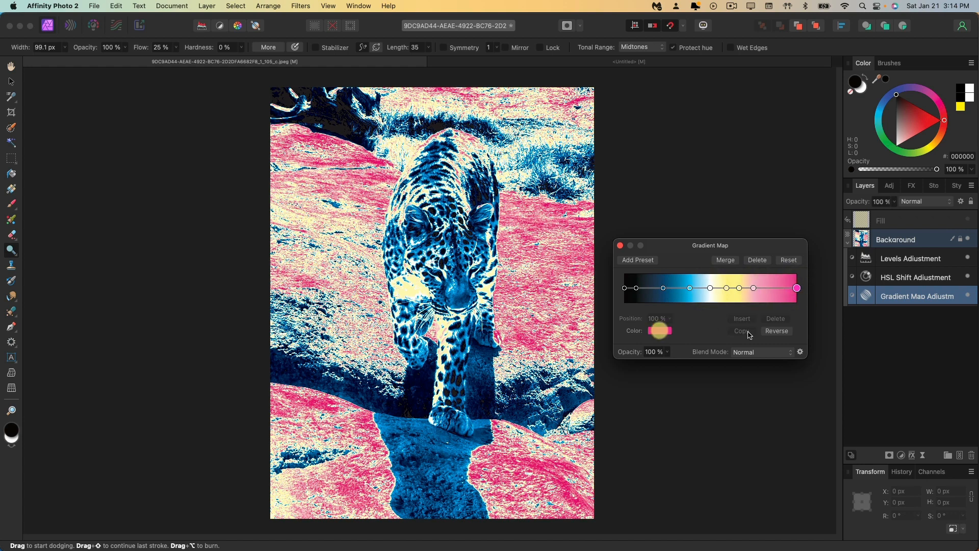
{"action": "left_click", "coordinate": [660, 330]}
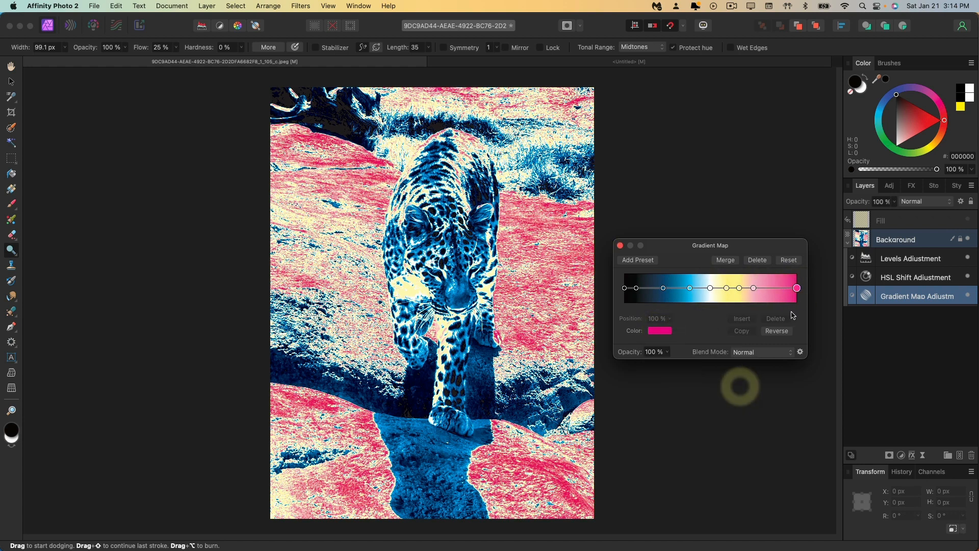
{"action": "left_click", "coordinate": [753, 288]}
{"action": "left_click", "coordinate": [670, 334]}
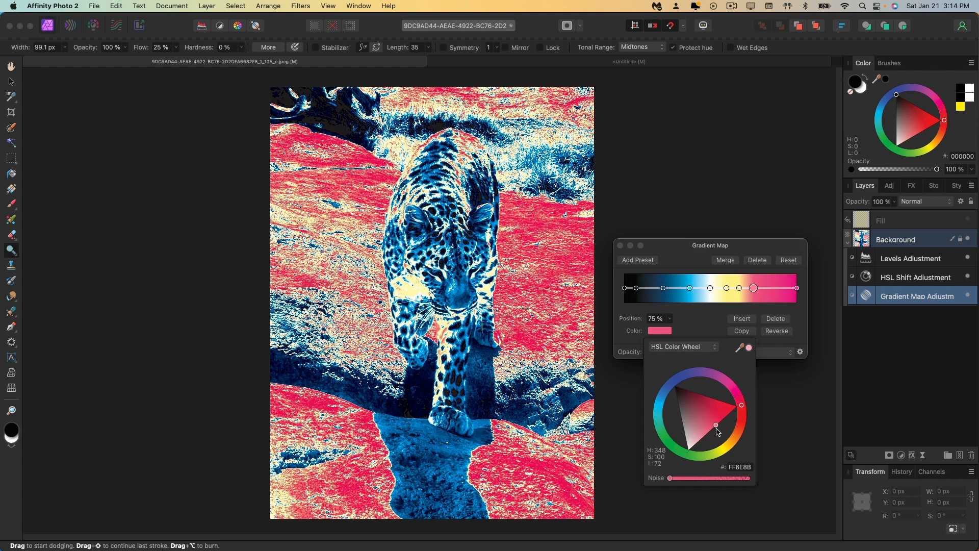
{"action": "left_click_drag", "start_coordinate": [742, 407], "coordinate": [745, 362]}
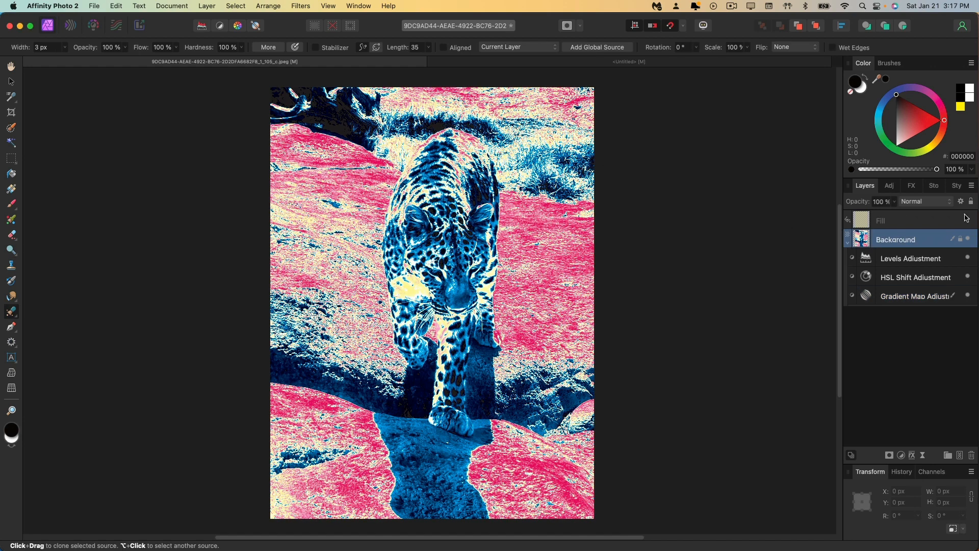
Step: Show the hidden Fill layer above the leopard photo and set its blend mode to Darker Color
{"action": "left_click", "coordinate": [967, 220]}
{"action": "left_click", "coordinate": [926, 201]}
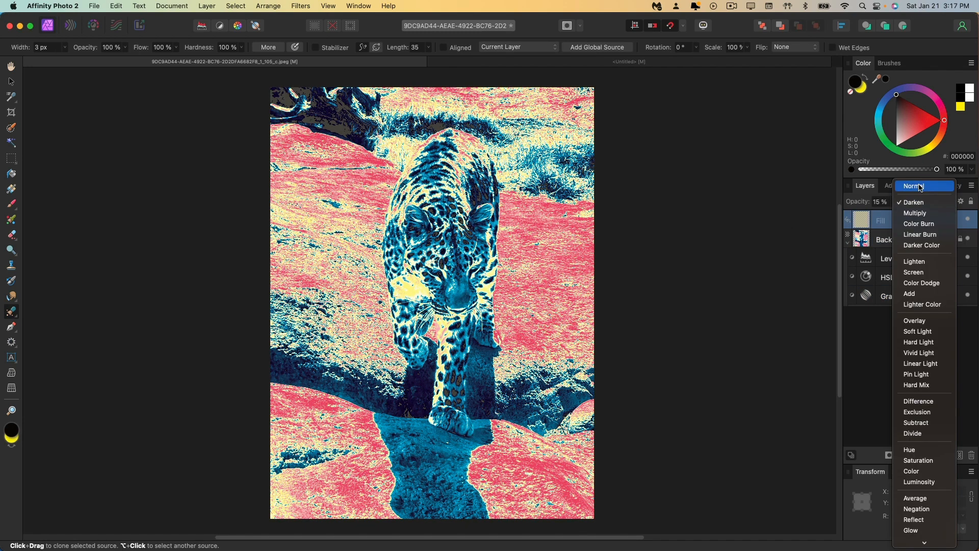
{"action": "left_click", "coordinate": [927, 209]}
{"action": "left_click", "coordinate": [894, 202]}
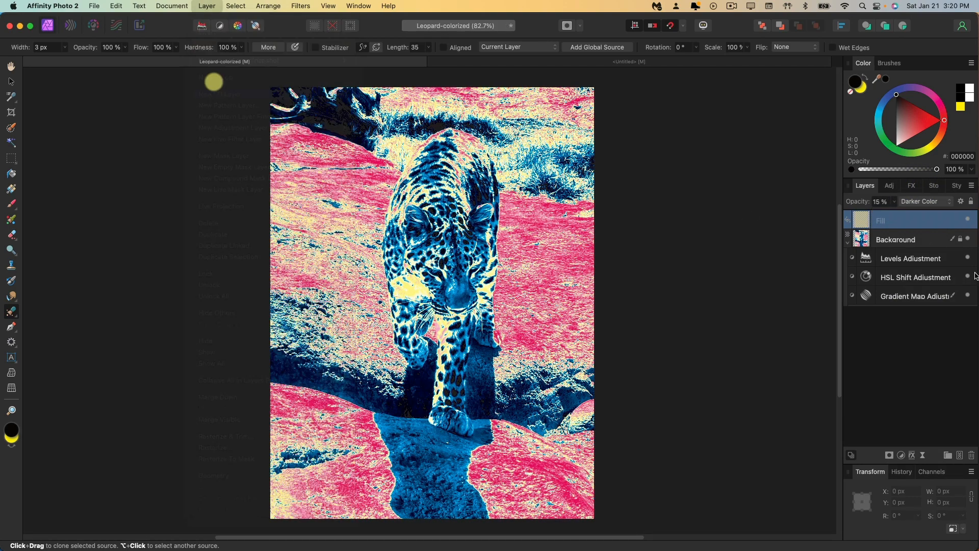
Step: Color a new Fill layer FF0050 above the existing fill and set its blend mode to Overlay
{"action": "left_click", "coordinate": [941, 110]}
{"action": "left_click", "coordinate": [925, 201]}
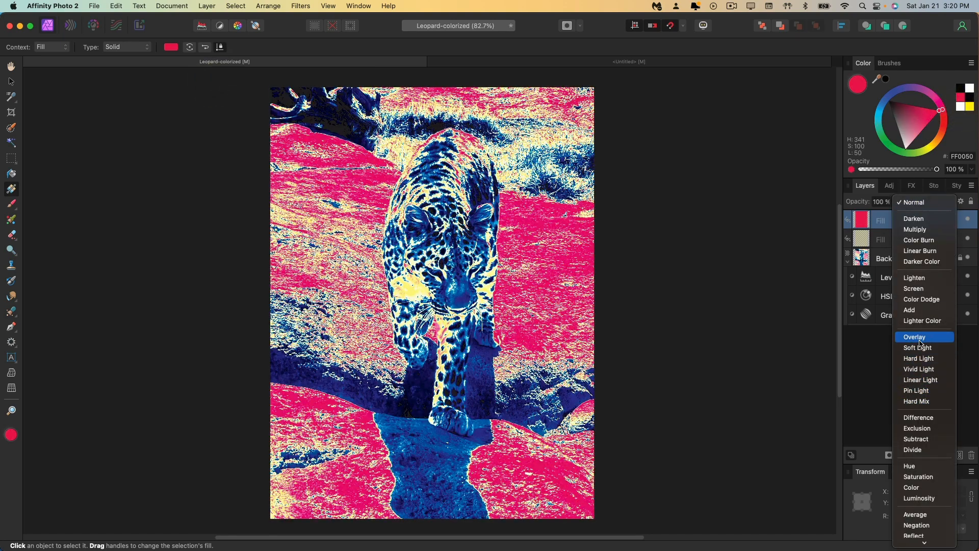
{"action": "left_click", "coordinate": [922, 338]}
Step: Soften the new Fill layer's pink color and adjust its opacity
{"action": "left_click", "coordinate": [931, 116]}
{"action": "left_click", "coordinate": [895, 203]}
{"action": "left_click", "coordinate": [895, 207]}
Step: Darken the bright patch on the leopard's shoulder in the Background layer with the Burn Brush at 36% opacity
{"action": "left_click", "coordinate": [882, 258]}
{"action": "right_click", "coordinate": [11, 249]}
{"action": "left_click", "coordinate": [61, 262]}
{"action": "scroll", "coordinate": [421, 335], "scroll_direction": "up", "scroll_amount": 5}
{"action": "key", "text": "3"}
{"action": "key", "text": "6"}
{"action": "mouse_move", "coordinate": [414, 306]}
{"action": "left_mouse_down"}
{"action": "mouse_move", "coordinate": [440, 317]}
{"action": "mouse_move", "coordinate": [384, 261]}
{"action": "mouse_move", "coordinate": [382, 301]}
{"action": "mouse_move", "coordinate": [395, 309]}
{"action": "mouse_move", "coordinate": [433, 300]}
{"action": "mouse_move", "coordinate": [408, 286]}
{"action": "left_mouse_up"}
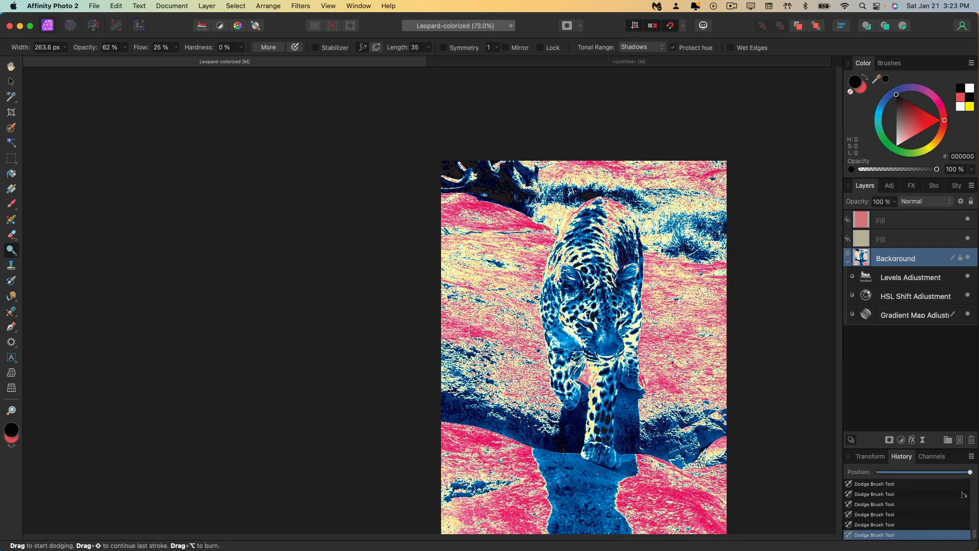
Step: Redo the dodge strokes that lighten the leopard's shadow and the surrounding rocks
{"action": "left_click", "coordinate": [958, 514]}
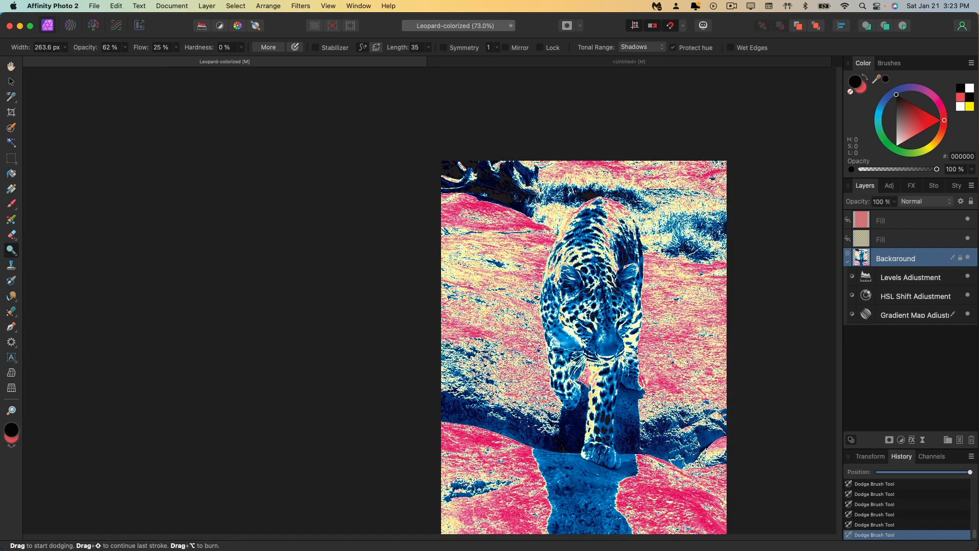
{"action": "key", "text": "super+shift+z"}
{"action": "key", "text": "super+shift+z"}
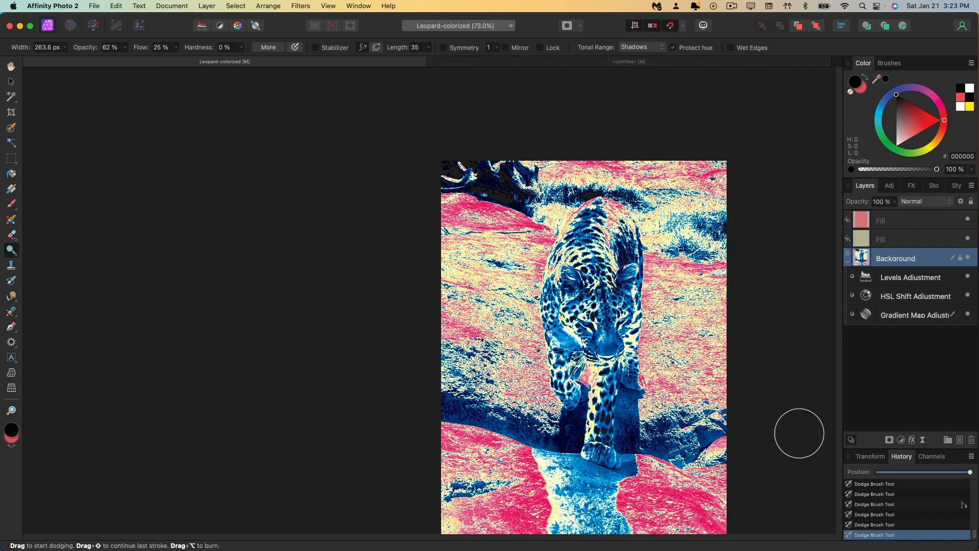
Step: Lighten the leopard's front paw with the Dodge Brush at a width of 61.1 px, comparing before and after
{"action": "key", "text": "bracketleft"}
{"action": "key", "text": "bracketleft"}
{"action": "key", "text": "bracketleft"}
{"action": "key", "text": "bracketleft"}
{"action": "key", "text": "bracketleft"}
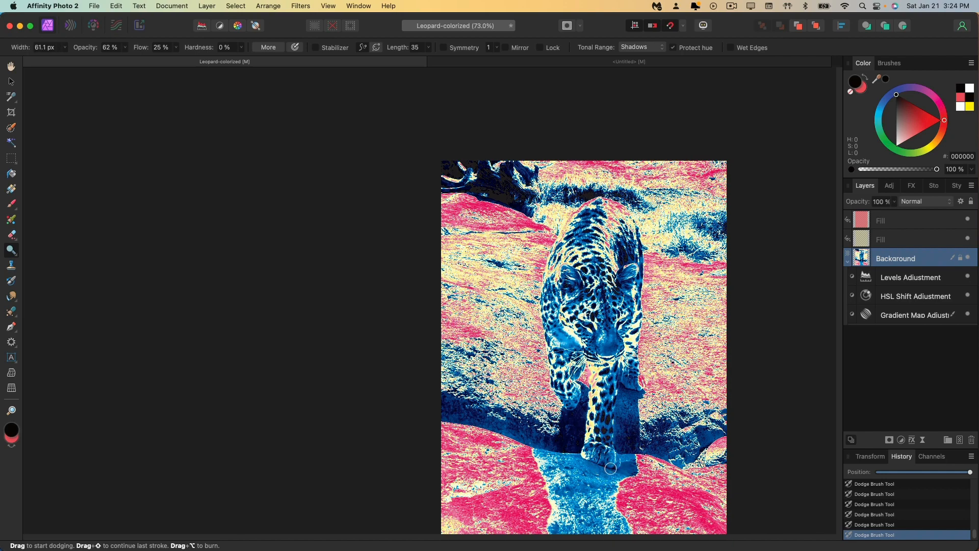
{"action": "key", "text": "super+z"}
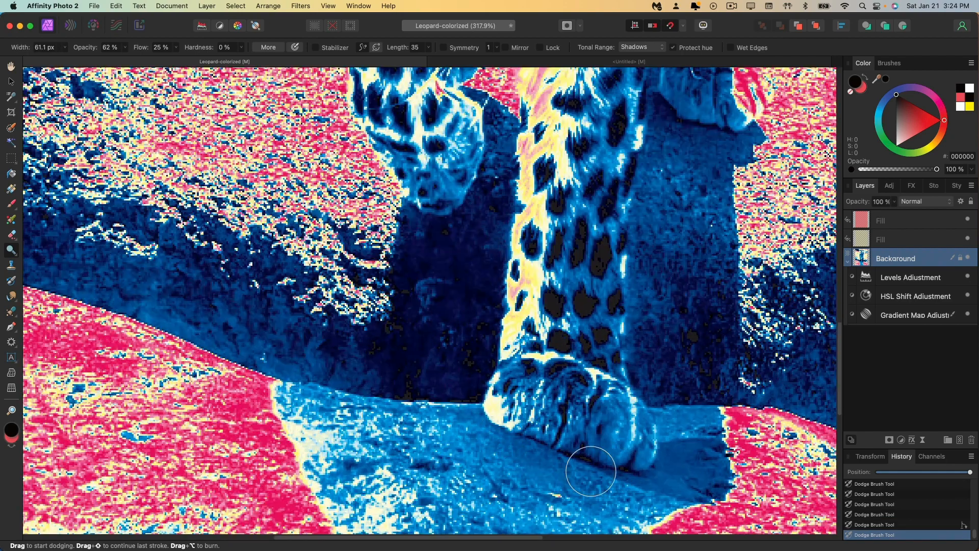
{"action": "left_click_drag", "start_coordinate": [635, 441], "coordinate": [553, 458]}
{"action": "key", "text": "super+z"}
{"action": "key", "text": "super+shift+z"}
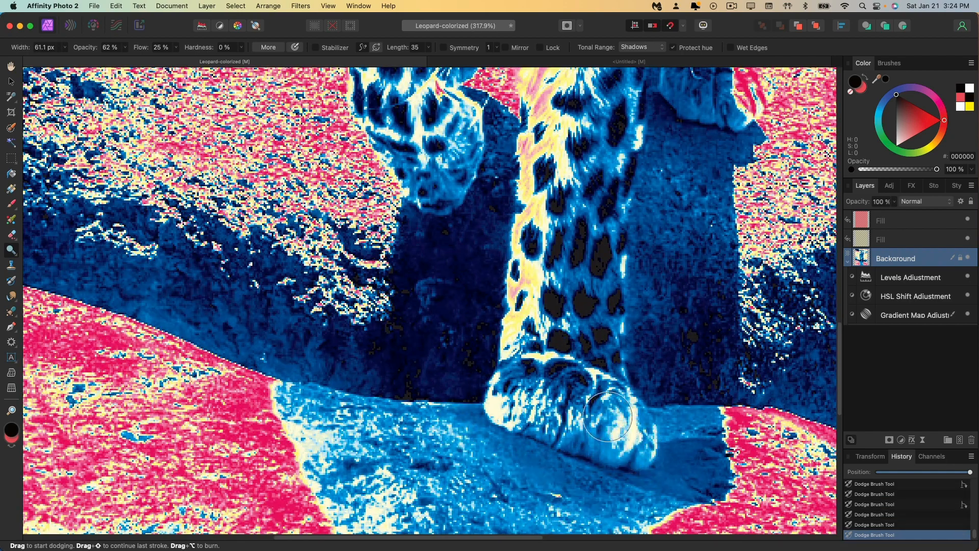
{"action": "key", "text": "super+0"}
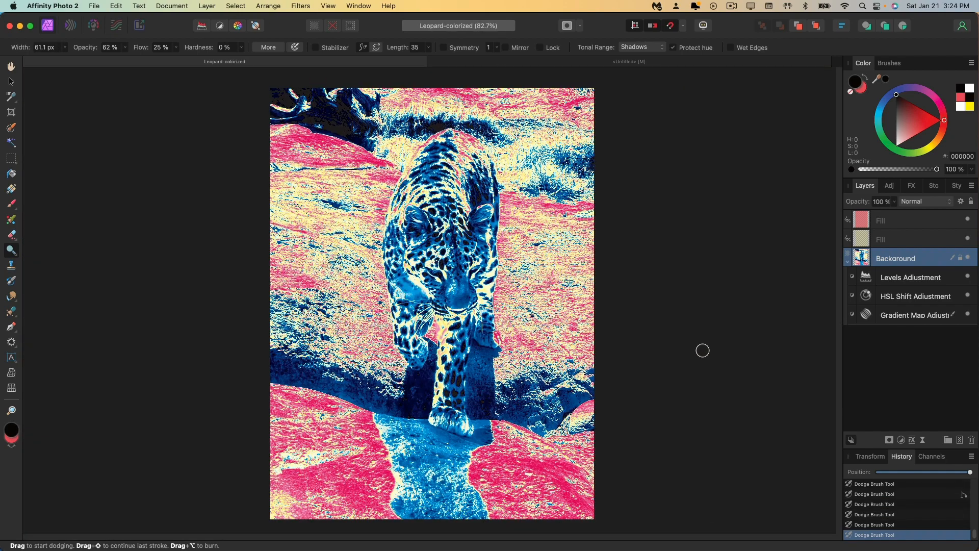
Step: Transfer a merged copy of the colorized leopard into the poster document and place it over the ENERGY text
{"action": "left_click", "coordinate": [906, 222]}
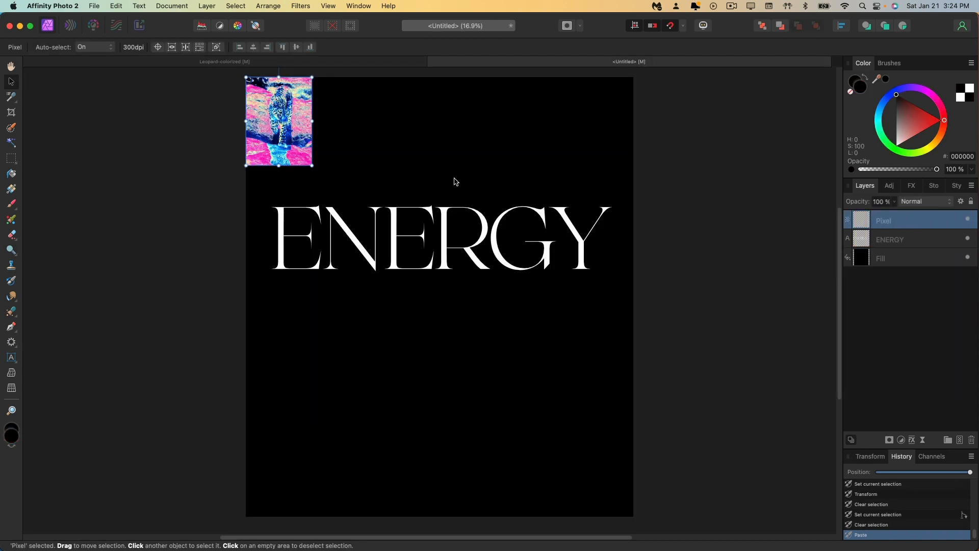
{"action": "left_click_drag", "start_coordinate": [283, 119], "coordinate": [484, 236]}
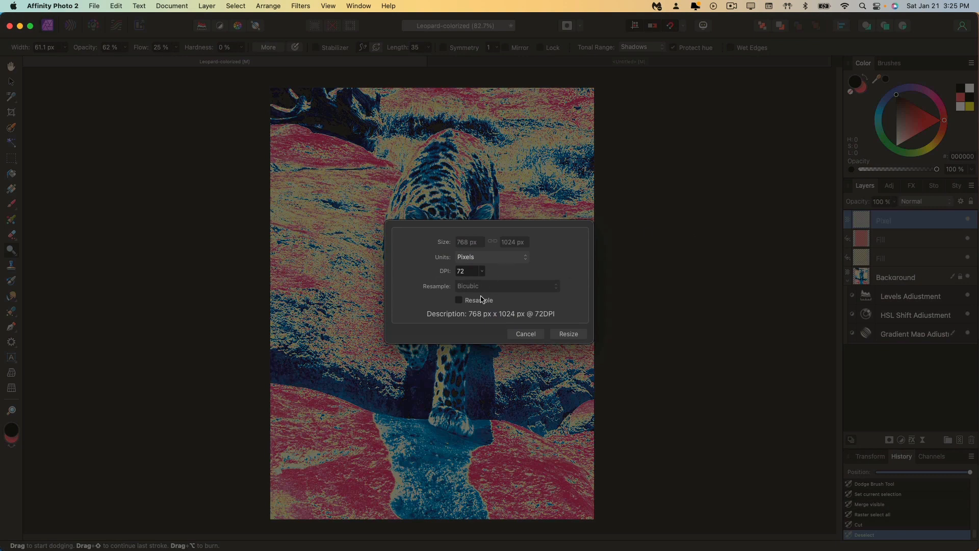
Step: Resize the leopard document to 300 DPI with resampling enabled
{"action": "left_click", "coordinate": [459, 300]}
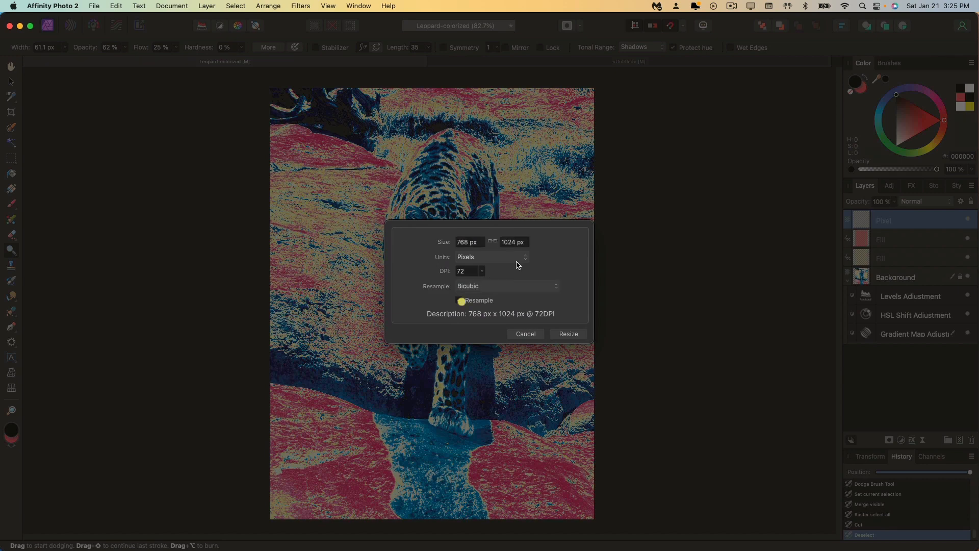
{"action": "type", "text": "3"}
{"action": "left_click", "coordinate": [568, 334]}
{"action": "key", "text": "super+i"}
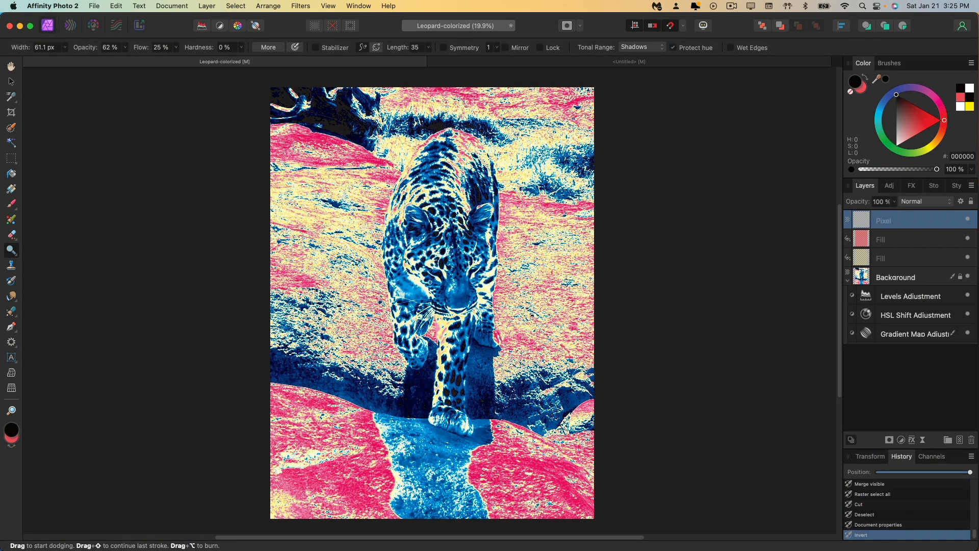
Step: Sharpen a merged copy of the visible layers using Unsharp Mask with radius 14.5 px, factor 0.85 and threshold 11%
{"action": "key", "text": "super+1"}
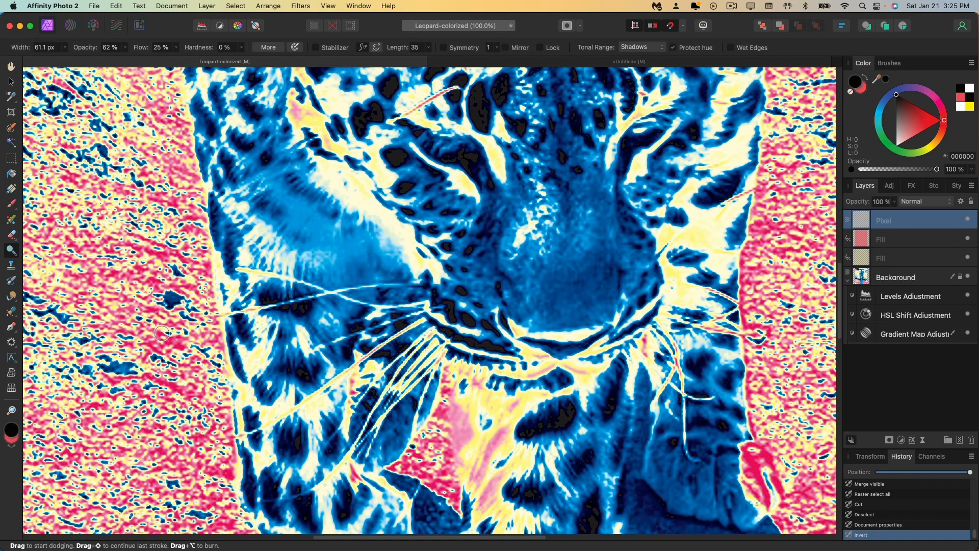
{"action": "left_click", "coordinate": [300, 5]}
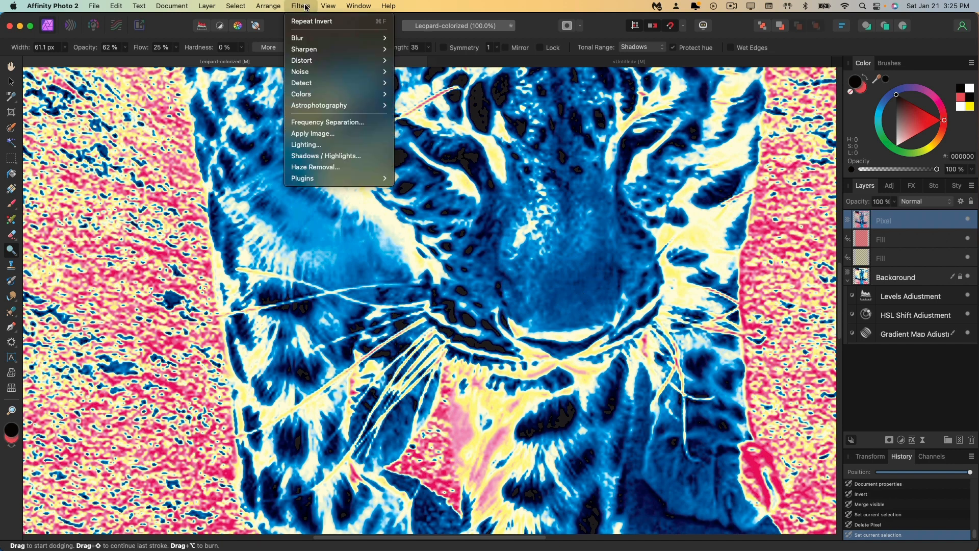
{"action": "mouse_move", "coordinate": [357, 49]}
{"action": "left_click", "coordinate": [422, 49]}
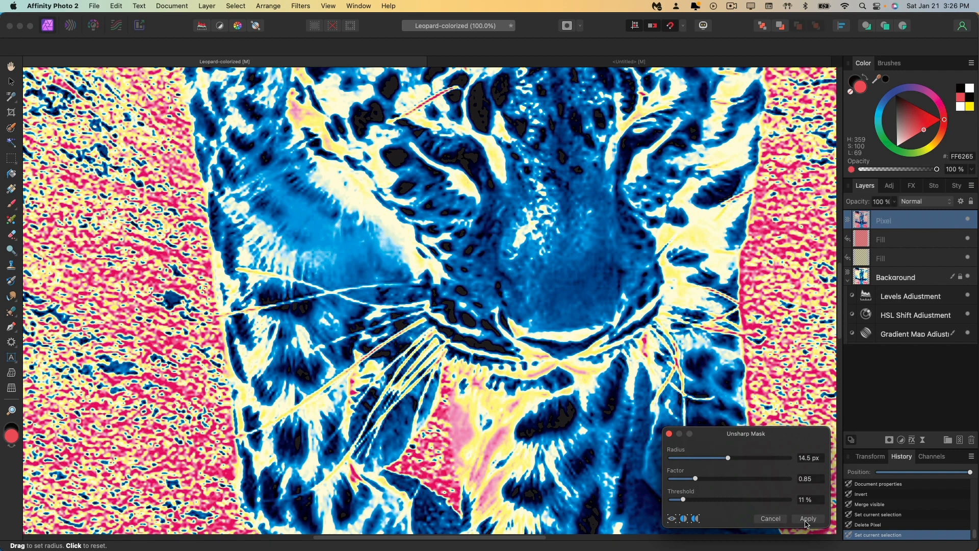
{"action": "left_click", "coordinate": [806, 519]}
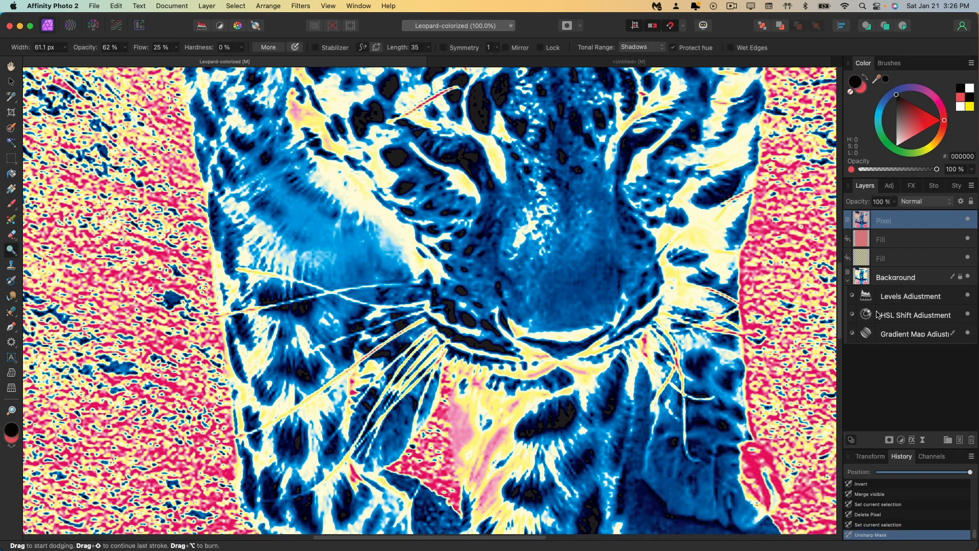
Step: Create another merged copy of the visible layers and apply a High Pass filter to it with a 4.9 px radius
{"action": "key", "text": "super+alt+shift+e"}
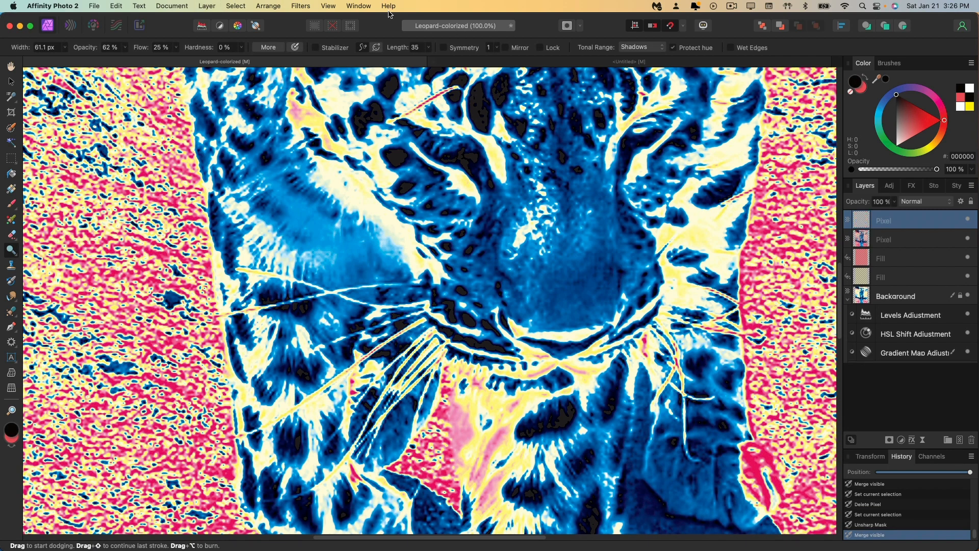
{"action": "left_click", "coordinate": [301, 6]}
{"action": "mouse_move", "coordinate": [366, 49]}
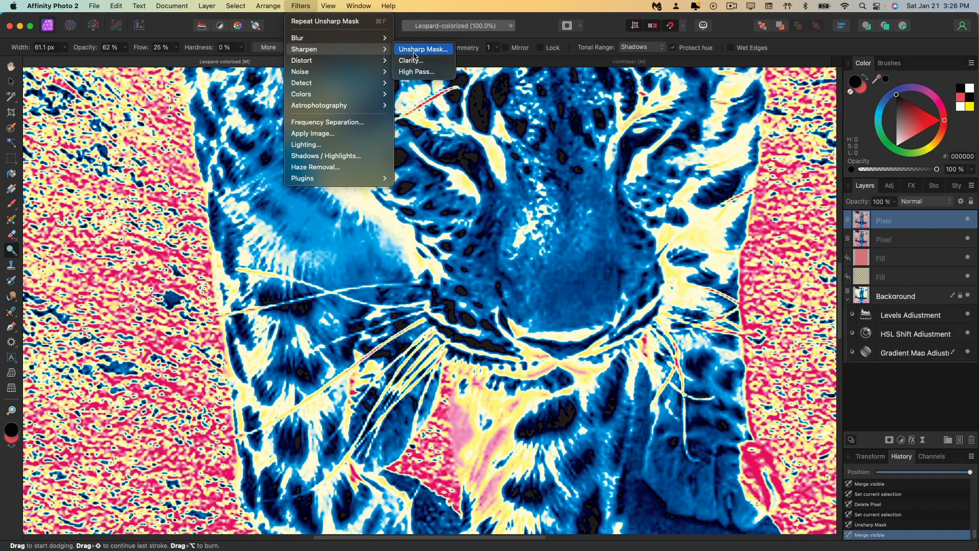
{"action": "left_click", "coordinate": [416, 71]}
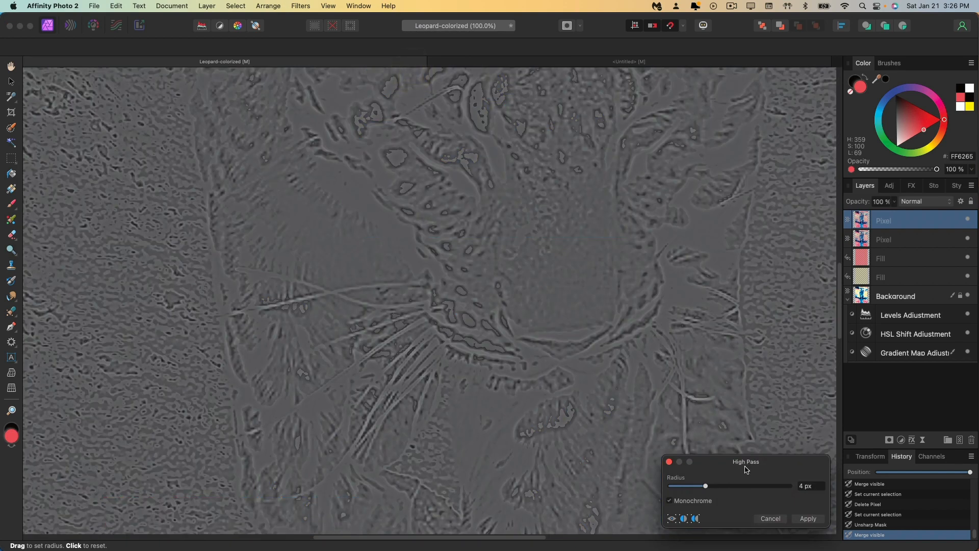
{"action": "scroll", "coordinate": [584, 345], "scroll_direction": "down", "scroll_amount": 5}
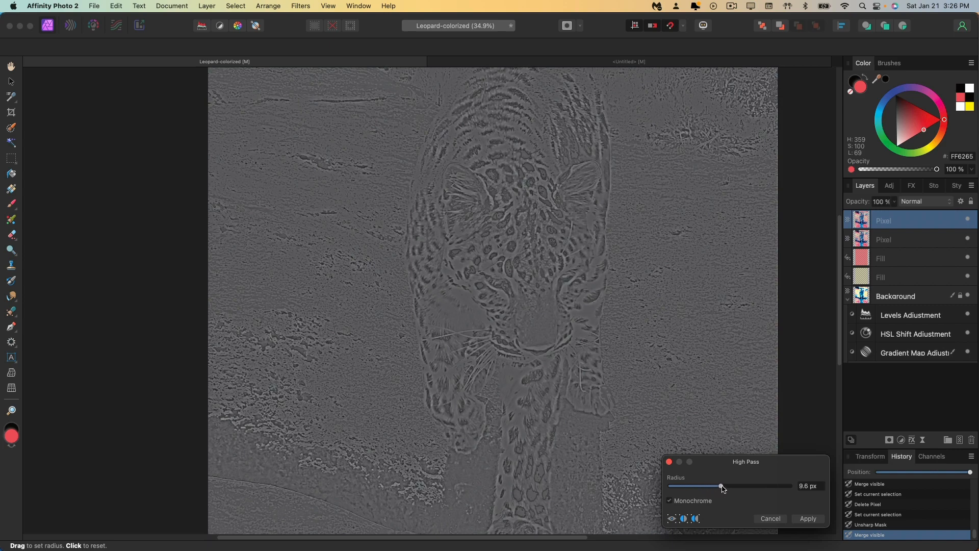
{"action": "left_click_drag", "start_coordinate": [715, 490], "coordinate": [682, 493]}
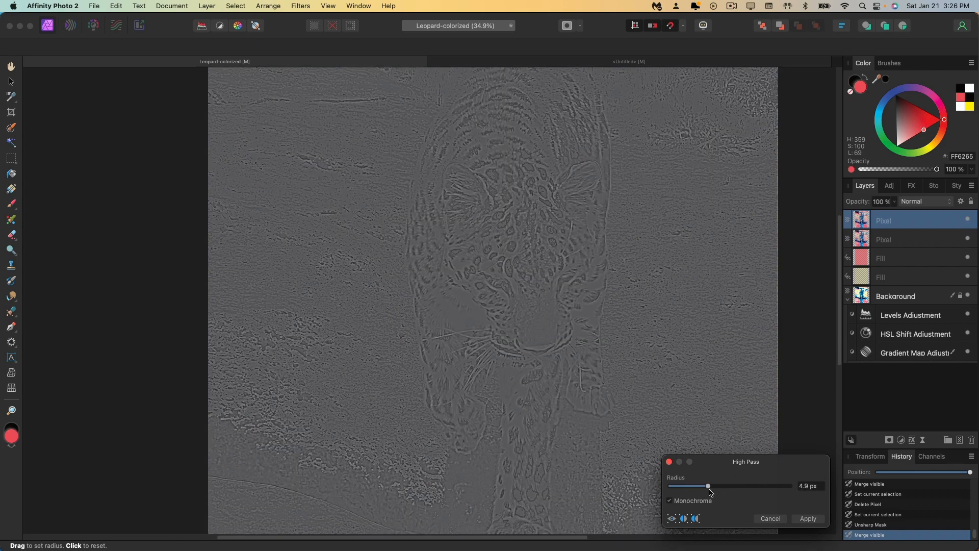
{"action": "left_click", "coordinate": [807, 518]}
Step: Set the High Pass layer's blend mode to Overlay and its opacity to 50%
{"action": "key", "text": "o"}
{"action": "left_click", "coordinate": [933, 202]}
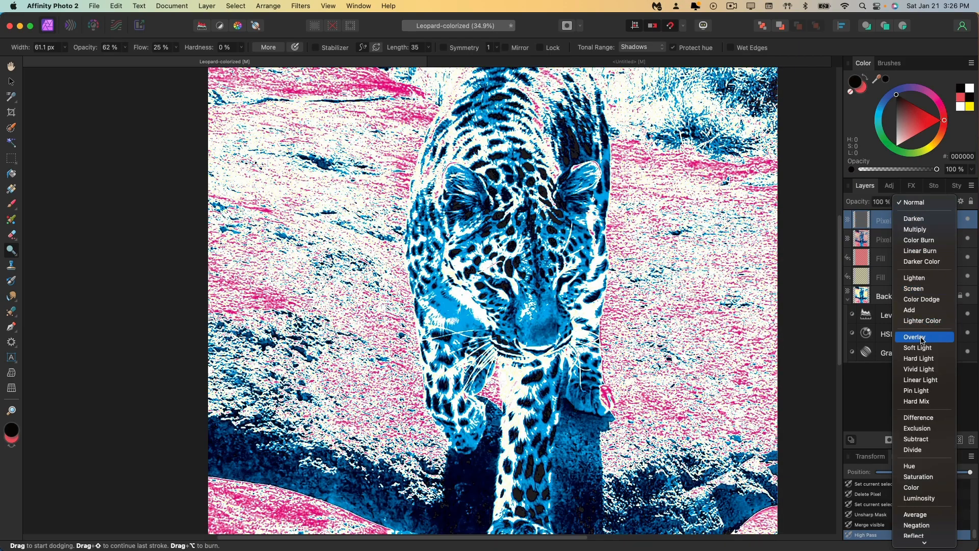
{"action": "left_click", "coordinate": [921, 338]}
{"action": "left_click_drag", "start_coordinate": [893, 201], "coordinate": [907, 277]}
Step: Place the High Pass layer directly above the Background, and delete the merged copy sharpened with Unsharp Mask
{"action": "left_click", "coordinate": [967, 219]}
{"action": "left_click", "coordinate": [899, 220]}
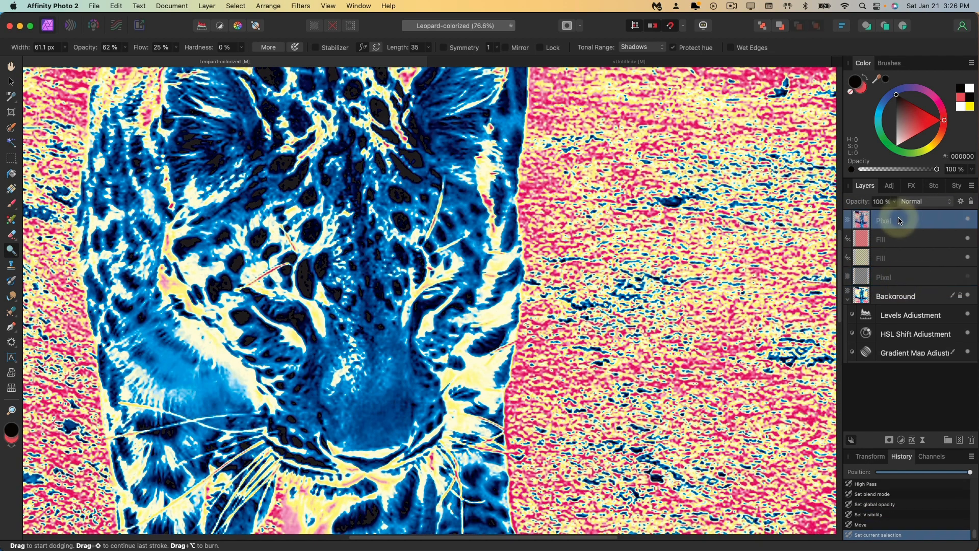
{"action": "key", "text": "Delete"}
{"action": "left_click", "coordinate": [906, 259]}
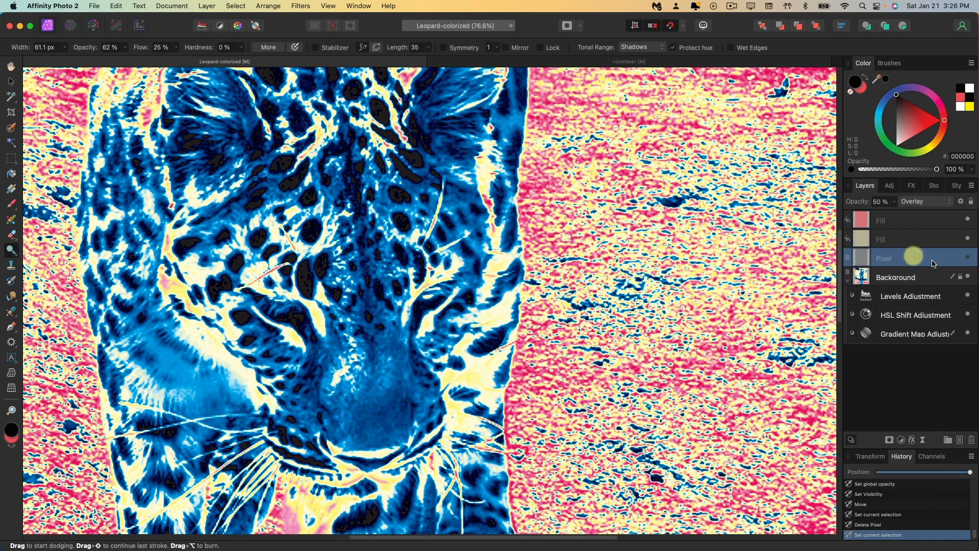
{"action": "left_click", "coordinate": [967, 257]}
{"action": "key", "text": "super+0"}
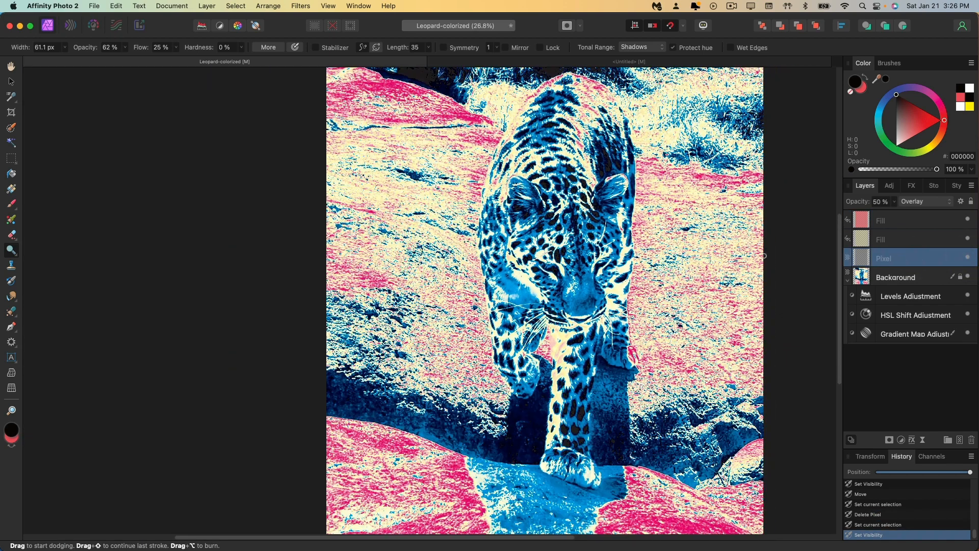
Step: Set the red Fill layer's opacity to 100% and the yellow Fill layer's opacity to about 27%
{"action": "scroll", "coordinate": [736, 245], "scroll_direction": "right", "scroll_amount": 3}
{"action": "left_click", "coordinate": [889, 218]}
{"action": "left_click_drag", "start_coordinate": [895, 202], "coordinate": [913, 215]}
{"action": "left_click", "coordinate": [891, 240]}
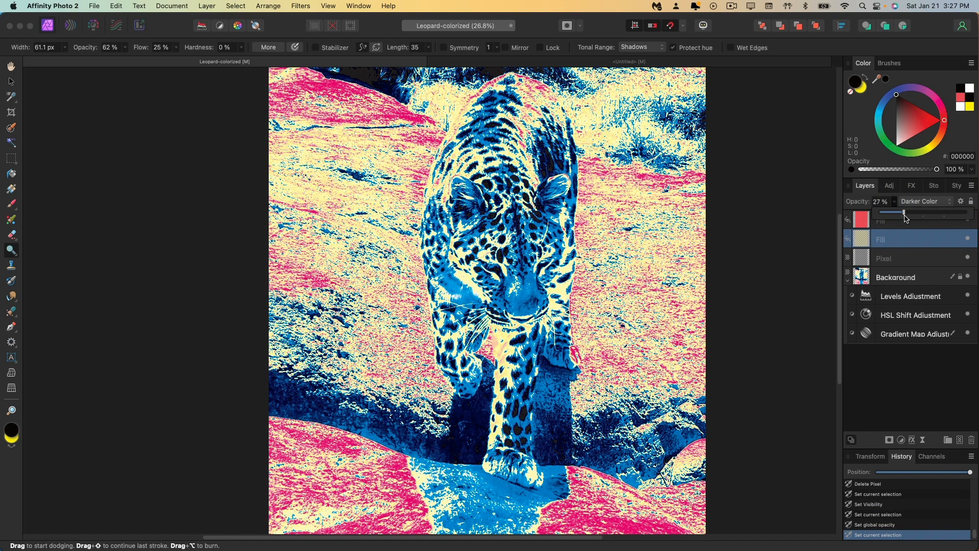
{"action": "left_click_drag", "start_coordinate": [904, 218], "coordinate": [904, 218]}
Step: Replace the leopard in the poster document with a fresh merged copy and move it over the middle of the ENERGY text
{"action": "key", "text": "super+1"}
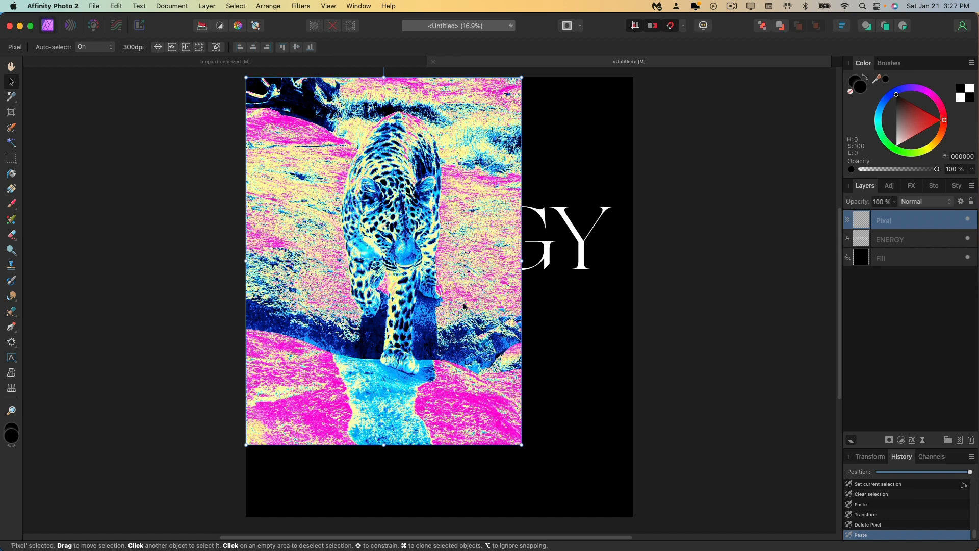
{"action": "left_click_drag", "start_coordinate": [464, 306], "coordinate": [533, 328]}
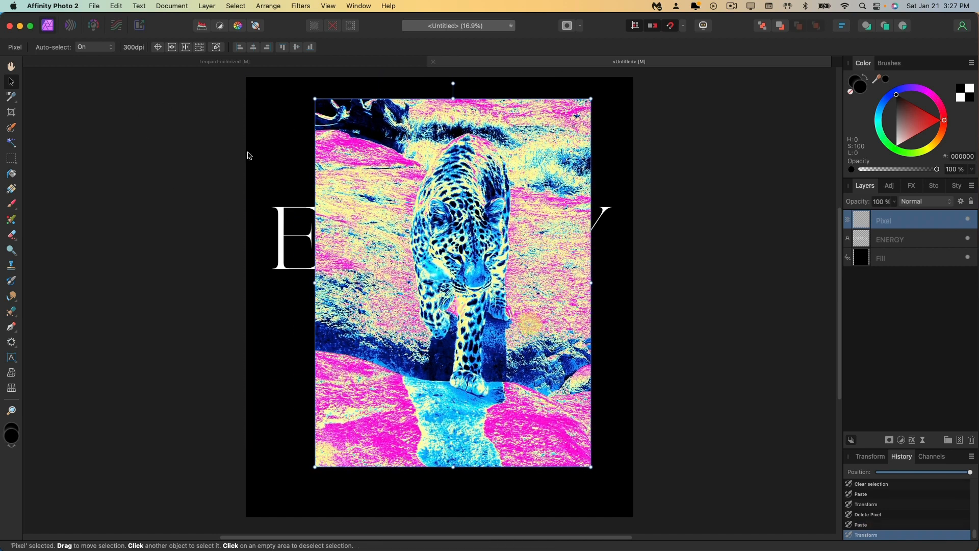
Step: Convert the poster document to the CMYK/8 color format and compare its colors with the leopard document
{"action": "left_click", "coordinate": [157, 4]}
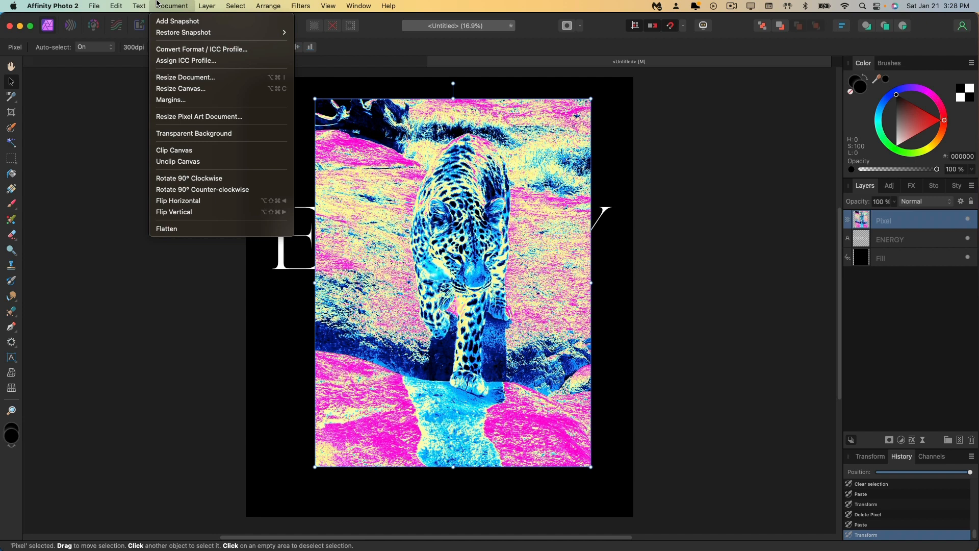
{"action": "left_click", "coordinate": [166, 49]}
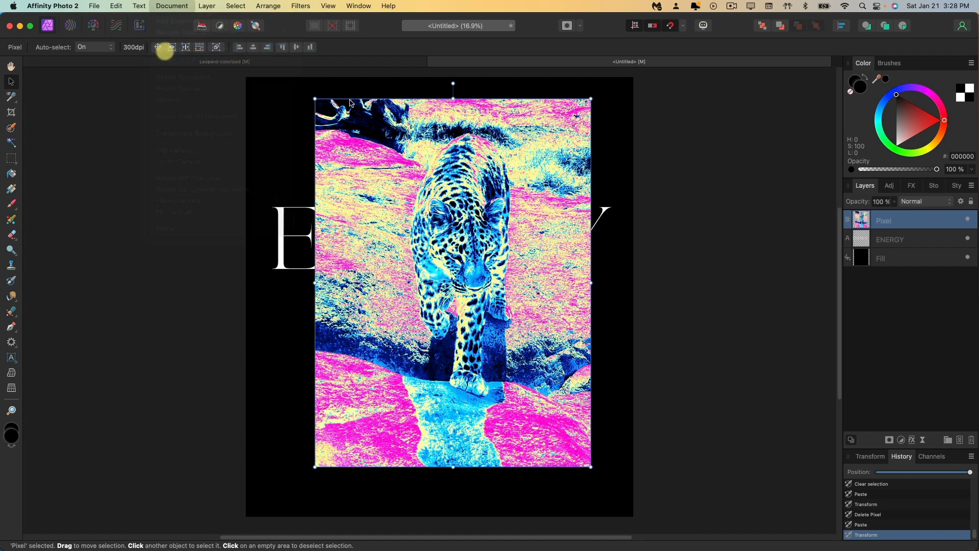
{"action": "left_click", "coordinate": [430, 223]}
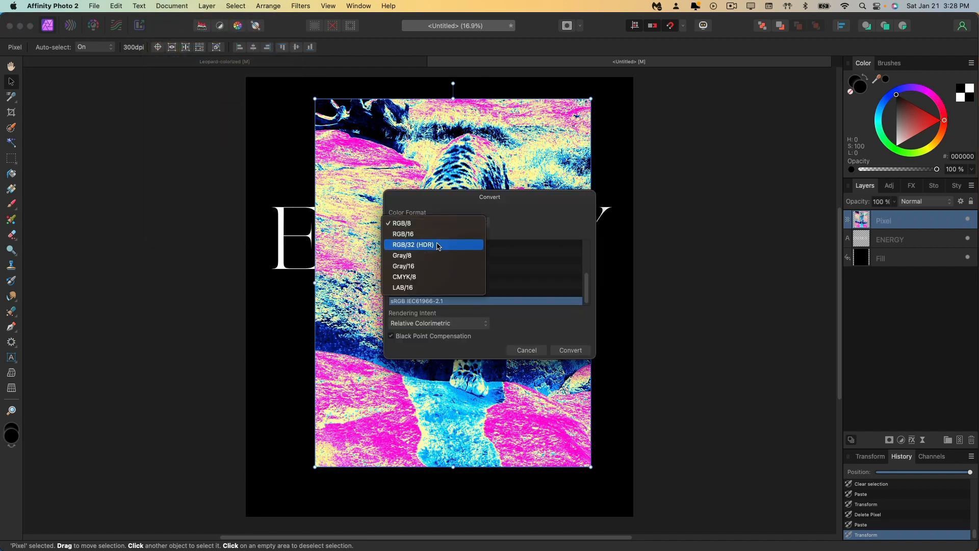
{"action": "left_click", "coordinate": [427, 276]}
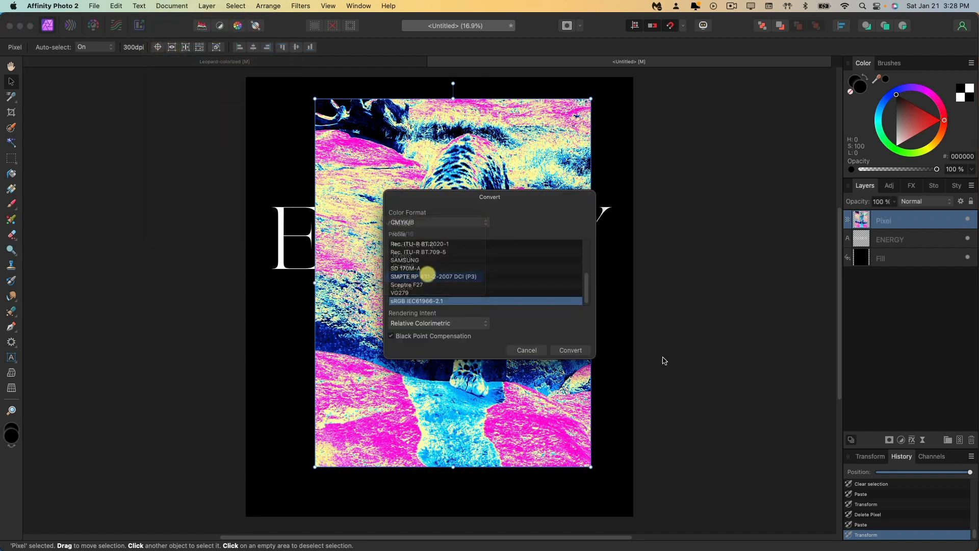
{"action": "left_click", "coordinate": [571, 350]}
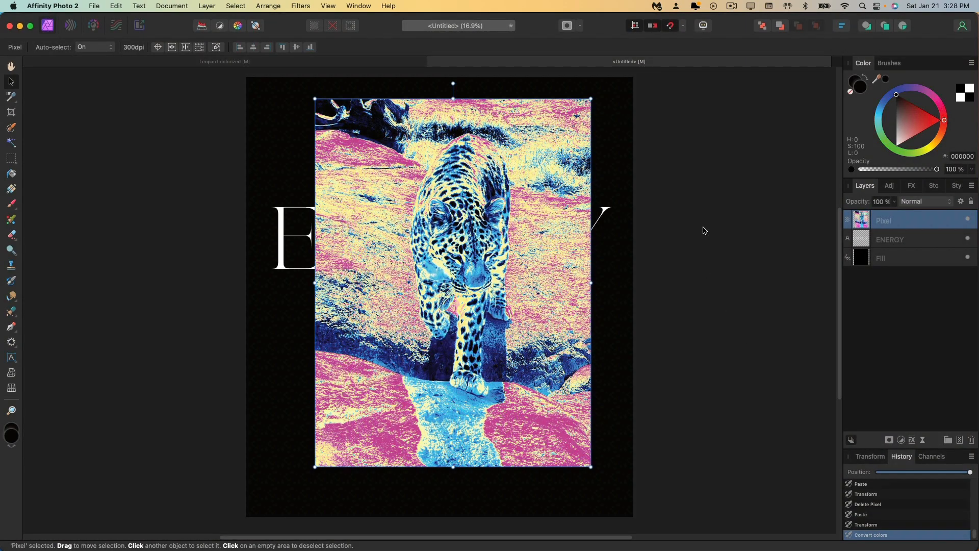
{"action": "left_click", "coordinate": [356, 61]}
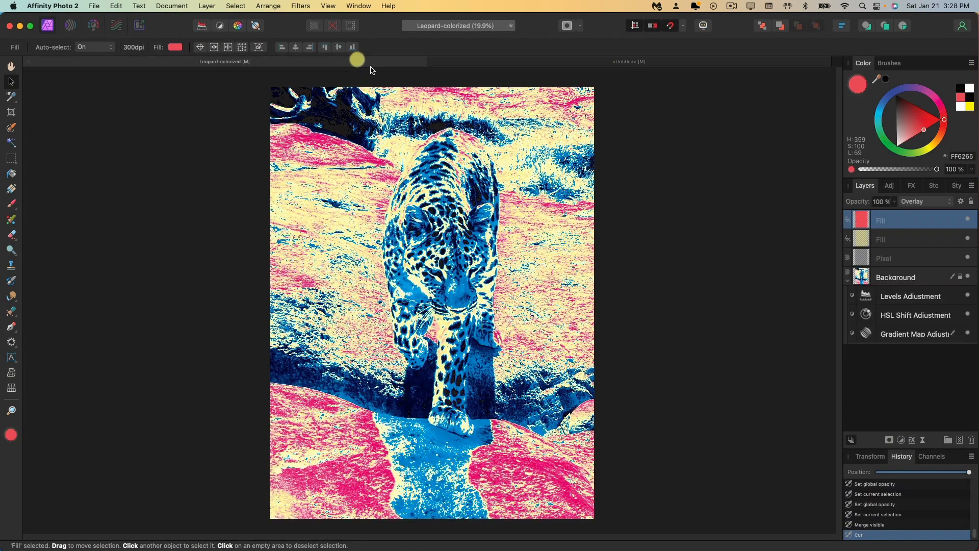
{"action": "left_click", "coordinate": [510, 62]}
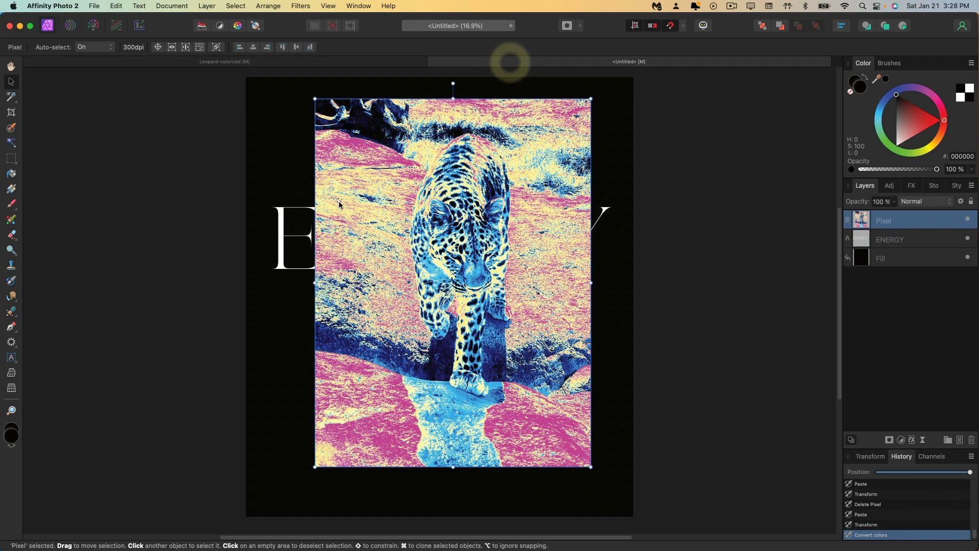
Step: Add an HSL adjustment to the leopard with a -9.7° hue shift and boosted saturation, and bring the ENERGY text above it
{"action": "key", "text": "super+plus"}
{"action": "left_click", "coordinate": [901, 442]}
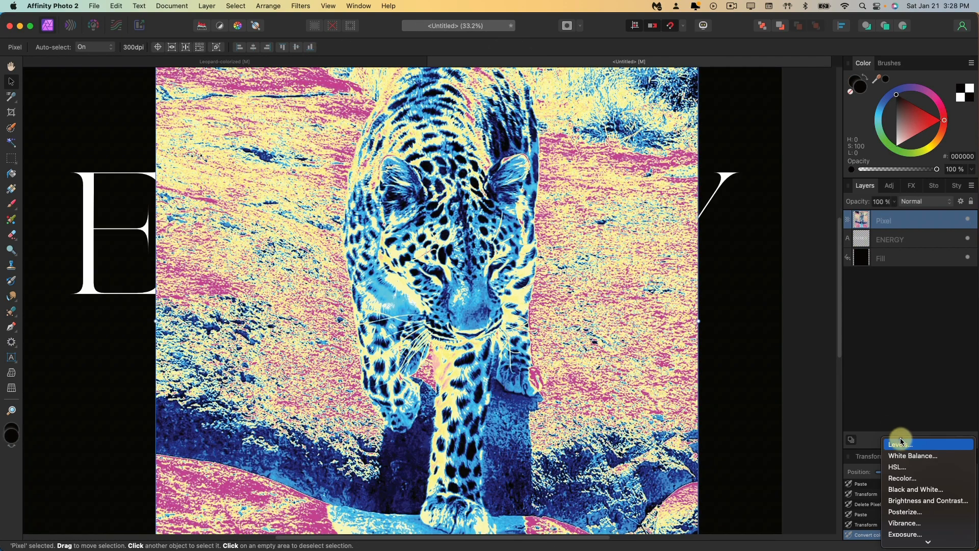
{"action": "left_click", "coordinate": [915, 462]}
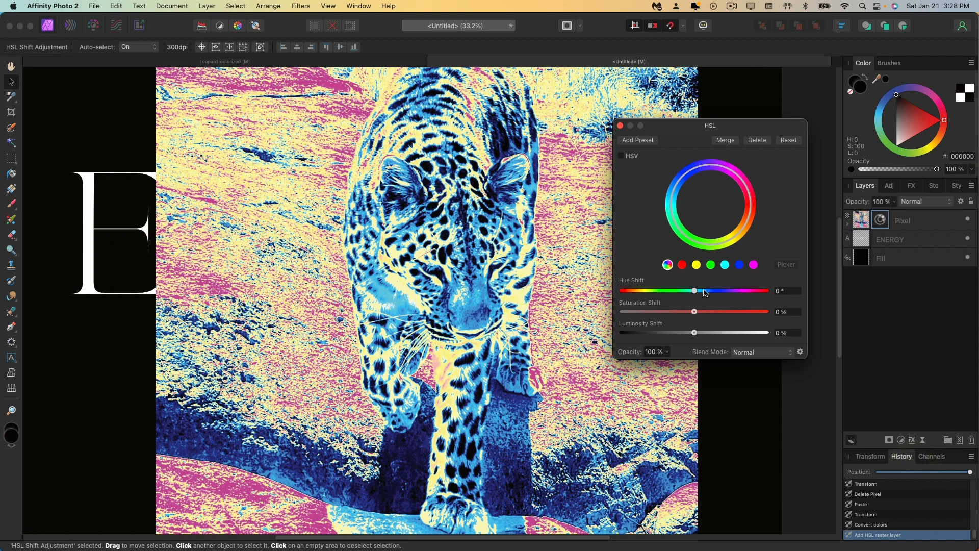
{"action": "left_click_drag", "start_coordinate": [702, 335], "coordinate": [692, 297]}
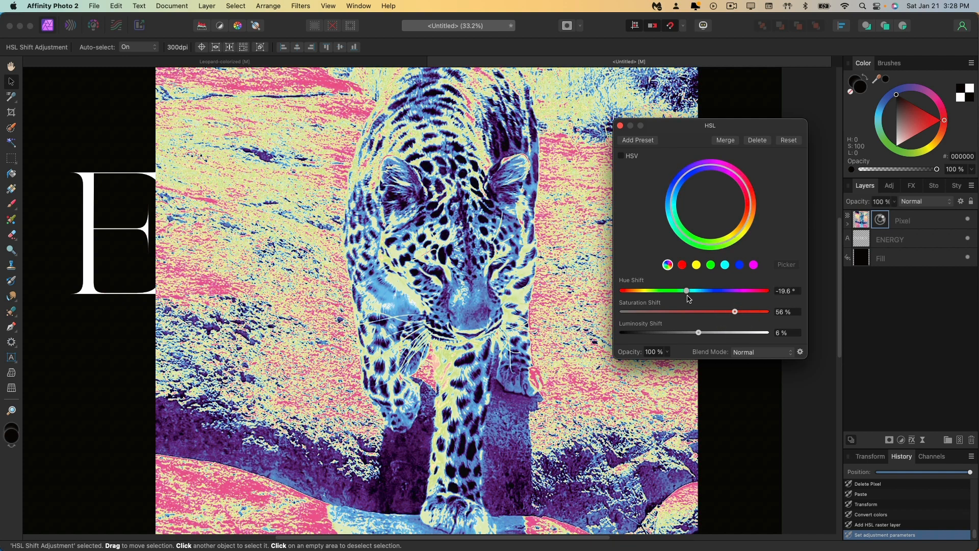
{"action": "left_click_drag", "start_coordinate": [741, 314], "coordinate": [760, 316]}
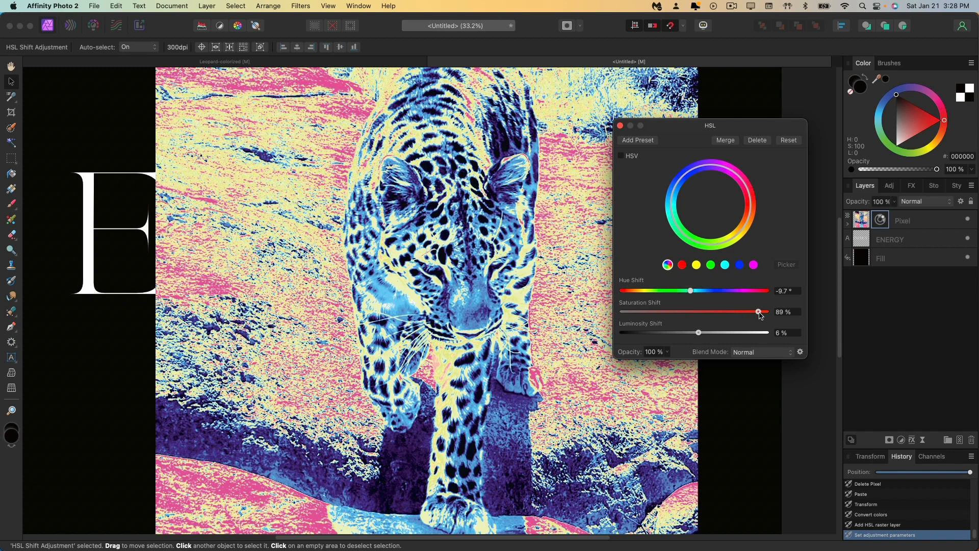
{"action": "left_click_drag", "start_coordinate": [770, 317], "coordinate": [780, 318]}
{"action": "left_click_drag", "start_coordinate": [704, 333], "coordinate": [692, 335]}
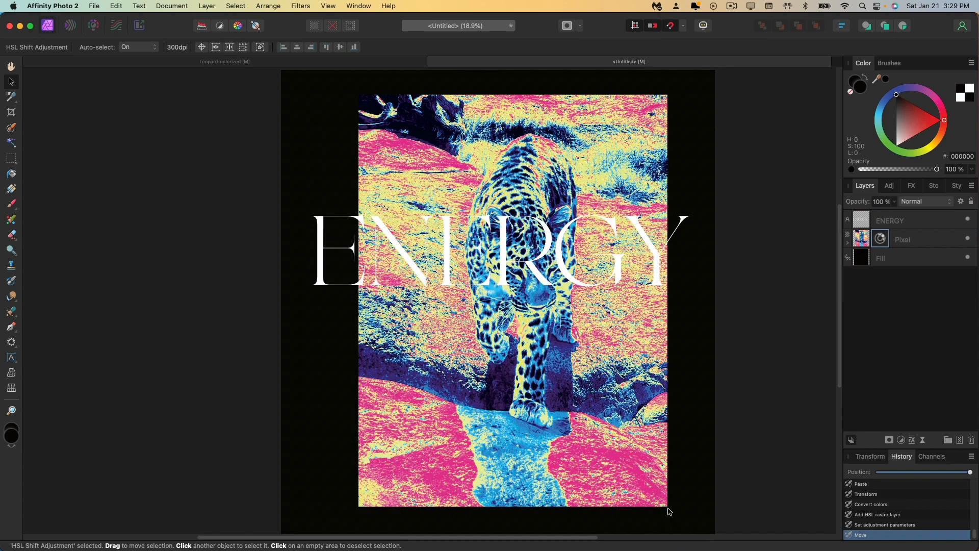
Step: Scale the leopard image down proportionally and center it on the poster behind the ENERGY text
{"action": "left_click", "coordinate": [665, 504]}
{"action": "left_click_drag", "start_coordinate": [667, 506], "coordinate": [645, 446]}
{"action": "left_click_drag", "start_coordinate": [594, 391], "coordinate": [587, 423]}
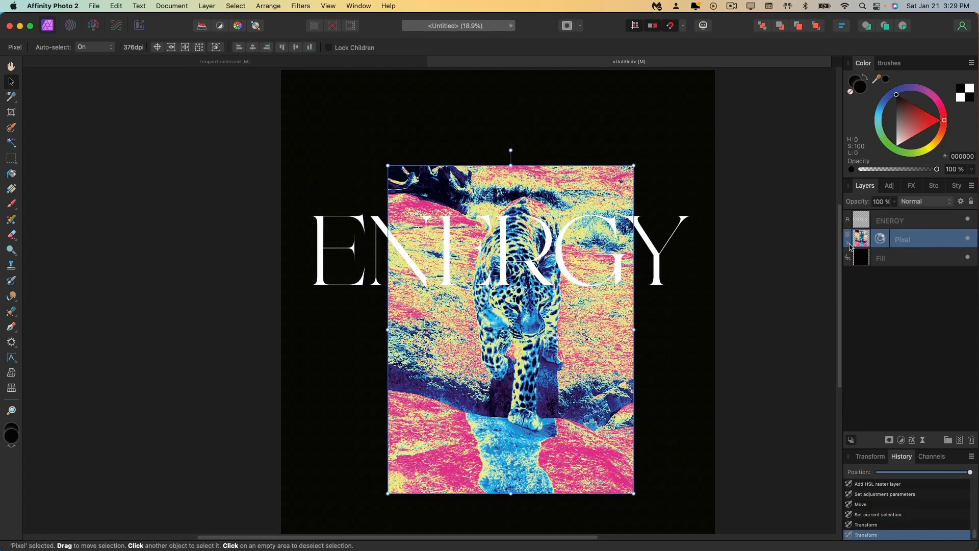
Step: Add a mask to the leopard layer and hide the image's left strip by filling a rectangular selection with the dark color
{"action": "left_click", "coordinate": [890, 441]}
{"action": "left_click", "coordinate": [907, 446]}
{"action": "left_click", "coordinate": [12, 159]}
{"action": "left_click_drag", "start_coordinate": [339, 121], "coordinate": [457, 511]}
{"action": "left_click", "coordinate": [149, 5]}
{"action": "left_click", "coordinate": [644, 82]}
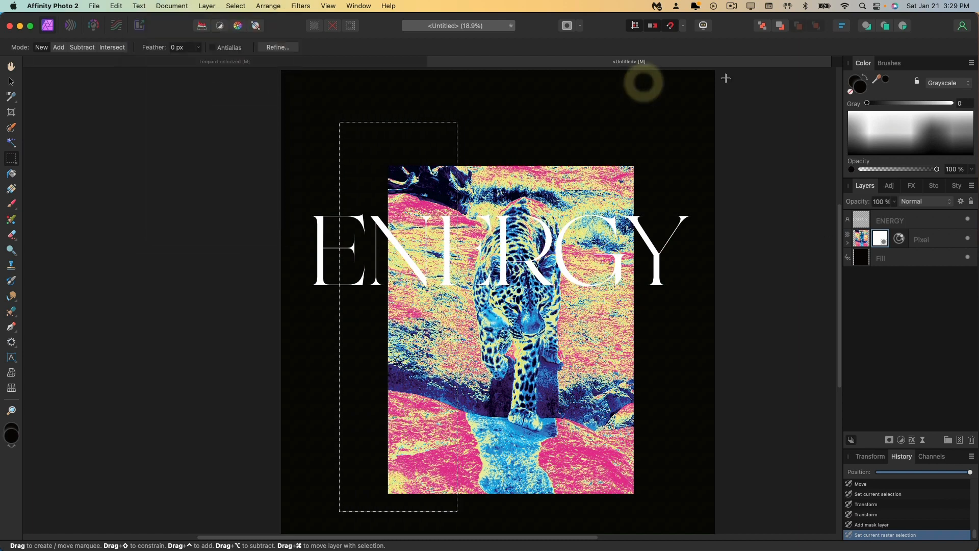
{"action": "left_click", "coordinate": [117, 6]}
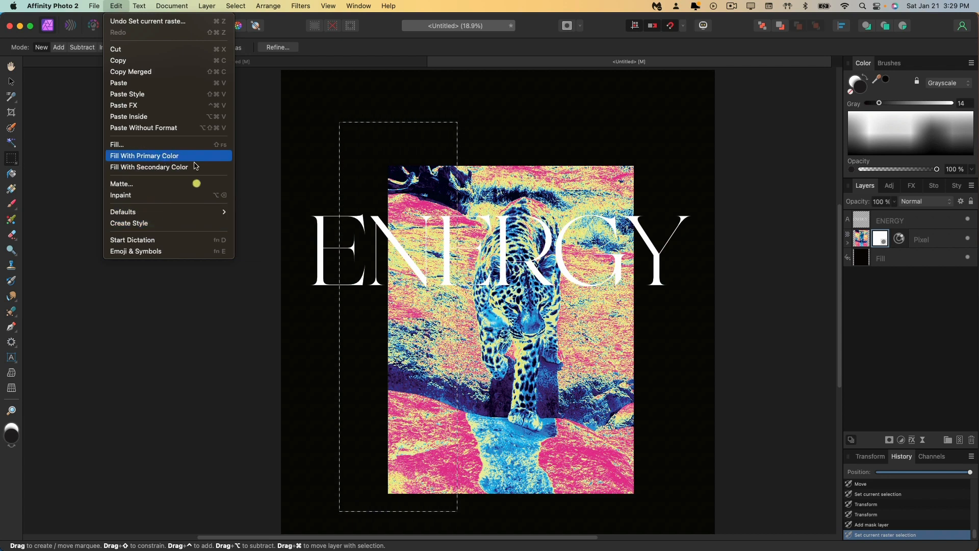
{"action": "left_click", "coordinate": [168, 155]}
{"action": "key", "text": "super+d"}
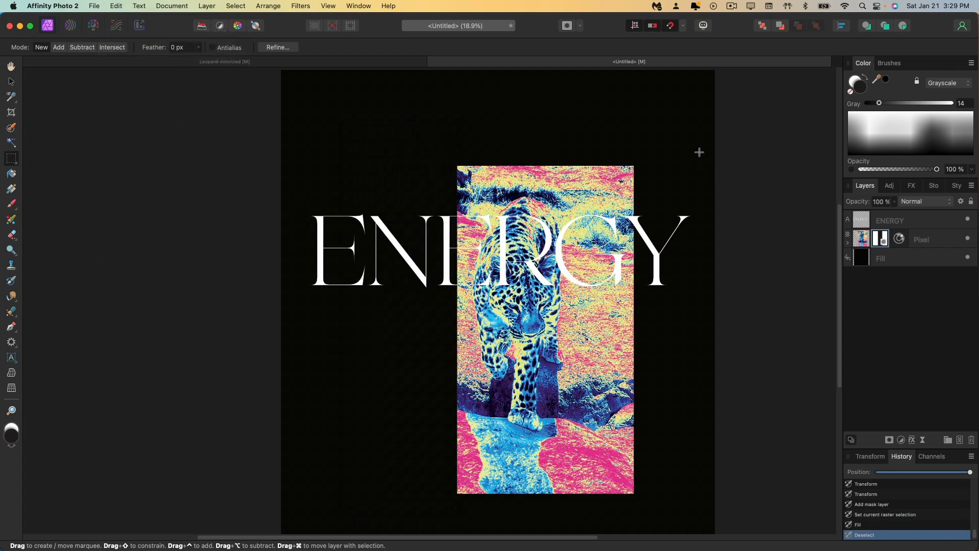
Step: Hide the image's right and bottom strips by filling rectangular selections on the leopard's mask with the dark color
{"action": "left_click_drag", "start_coordinate": [588, 456], "coordinate": [586, 500]}
{"action": "left_click", "coordinate": [116, 6]}
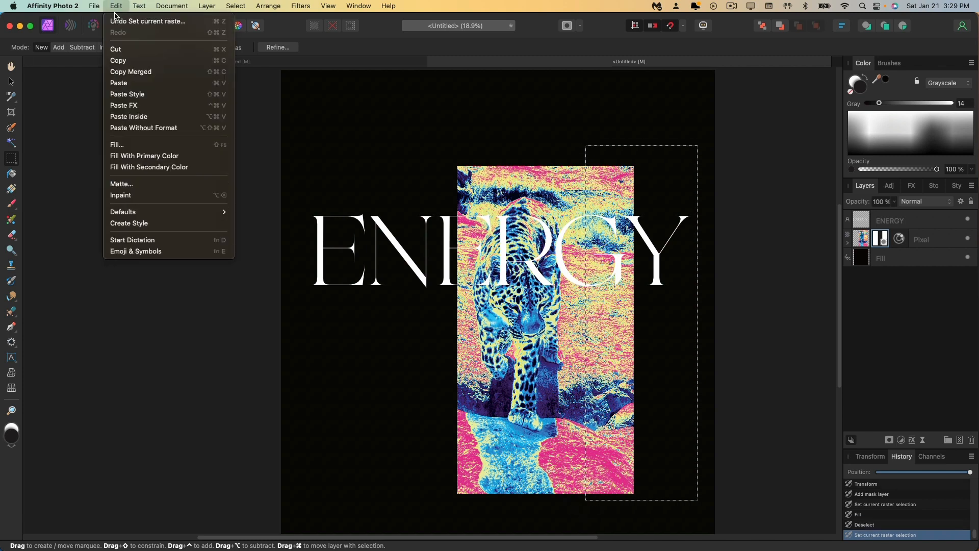
{"action": "left_click", "coordinate": [142, 166]}
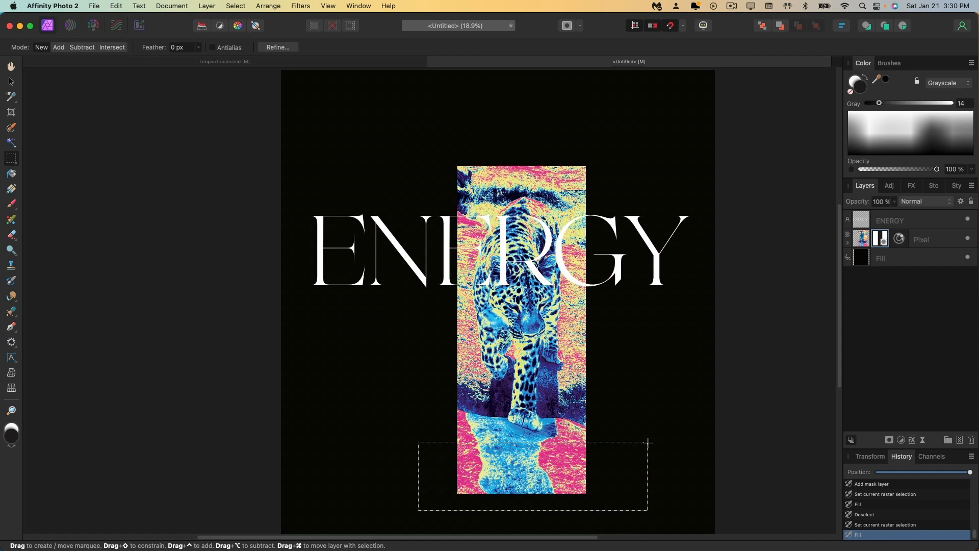
{"action": "left_click_drag", "start_coordinate": [647, 438], "coordinate": [647, 439]}
{"action": "left_click", "coordinate": [117, 6]}
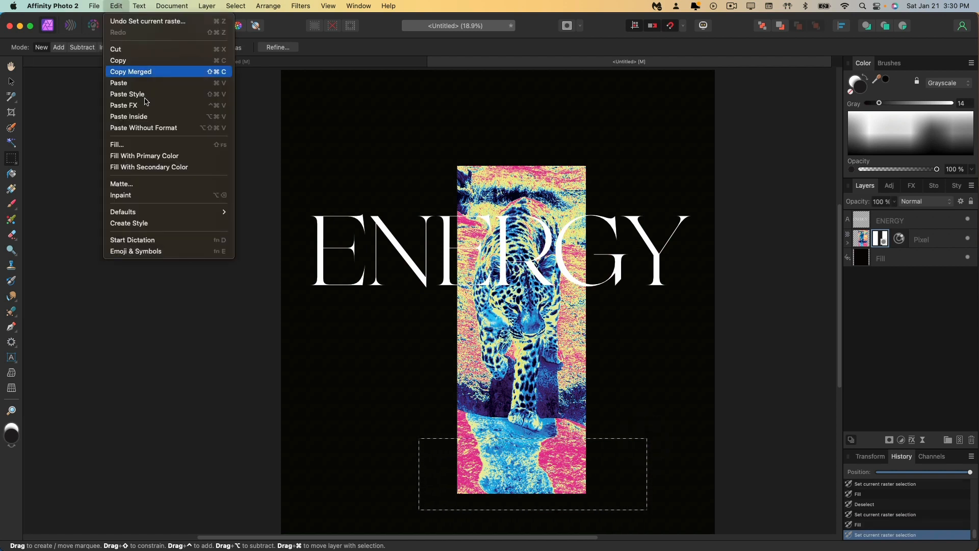
{"action": "left_click", "coordinate": [165, 161]}
Step: Try hiding the image's top strip by filling a rectangular selection on the mask, and clear the selection
{"action": "left_click_drag", "start_coordinate": [431, 127], "coordinate": [621, 186]}
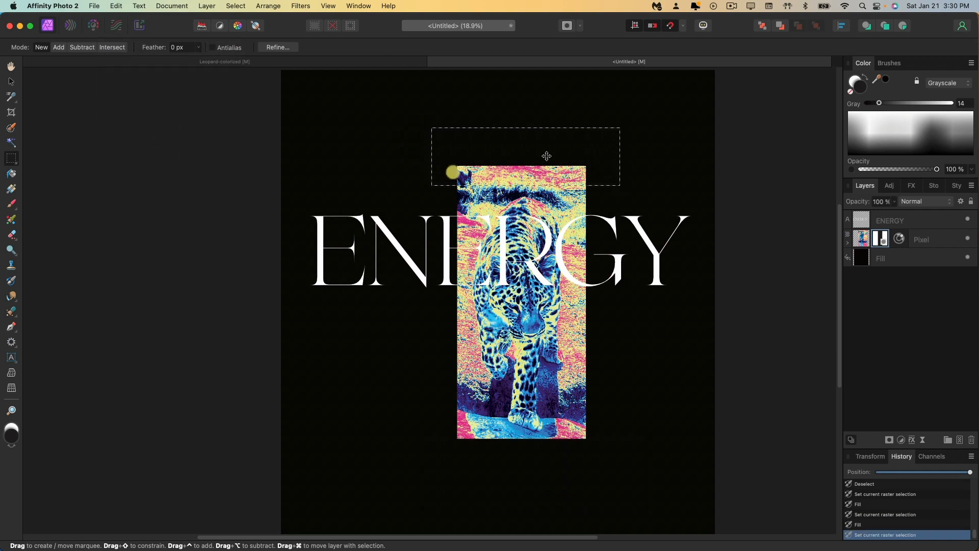
{"action": "left_click", "coordinate": [116, 6]}
{"action": "left_click", "coordinate": [144, 156]}
{"action": "key", "text": "v"}
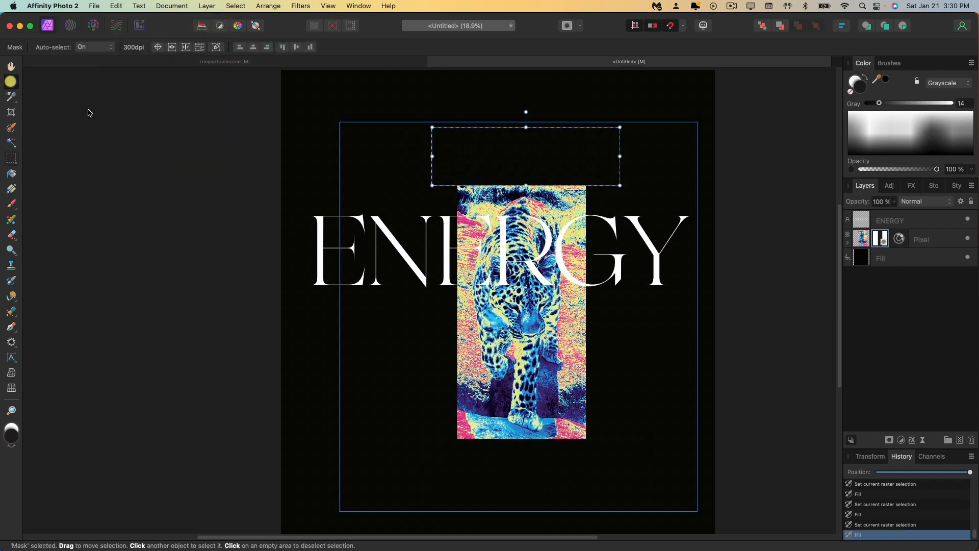
{"action": "left_click", "coordinate": [88, 109]}
{"action": "key", "text": "super+d"}
Step: Try repositioning the cropped leopard, undo back through the top-strip mask fill, and clear the selection
{"action": "left_click", "coordinate": [534, 338]}
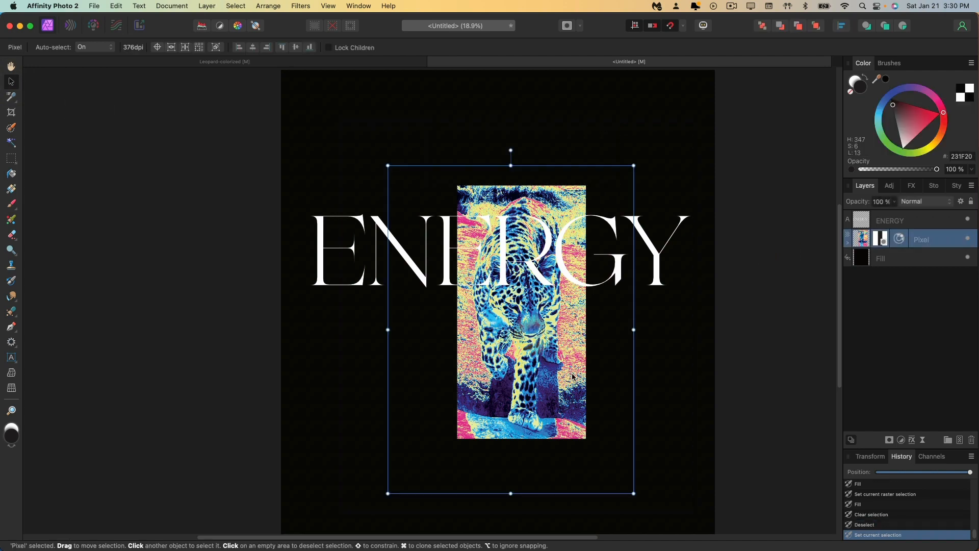
{"action": "left_click_drag", "start_coordinate": [571, 411], "coordinate": [576, 393]}
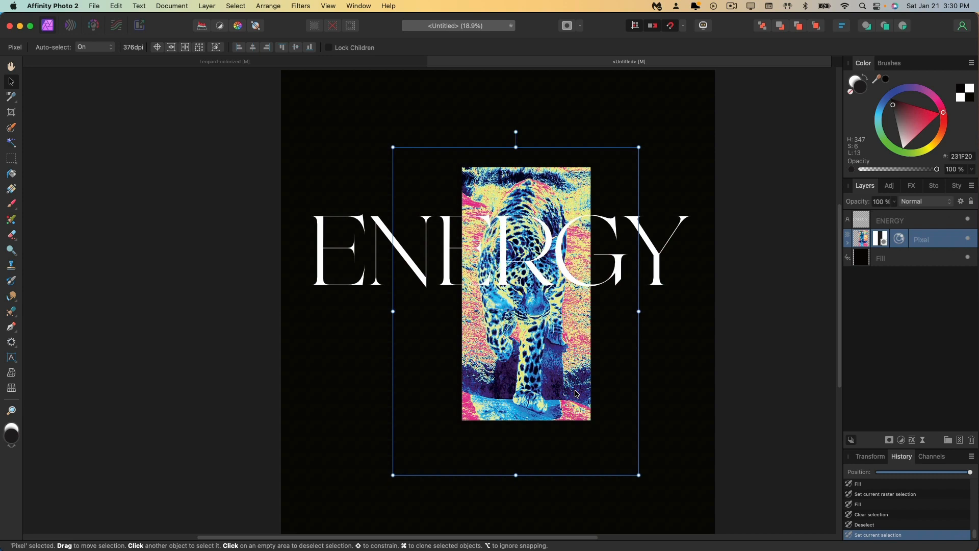
{"action": "left_click_drag", "start_coordinate": [577, 393], "coordinate": [575, 427]}
{"action": "key", "text": "super+z"}
{"action": "key", "text": "super+z"}
{"action": "key", "text": "super+z"}
{"action": "key", "text": "super+z"}
{"action": "key", "text": "super+z"}
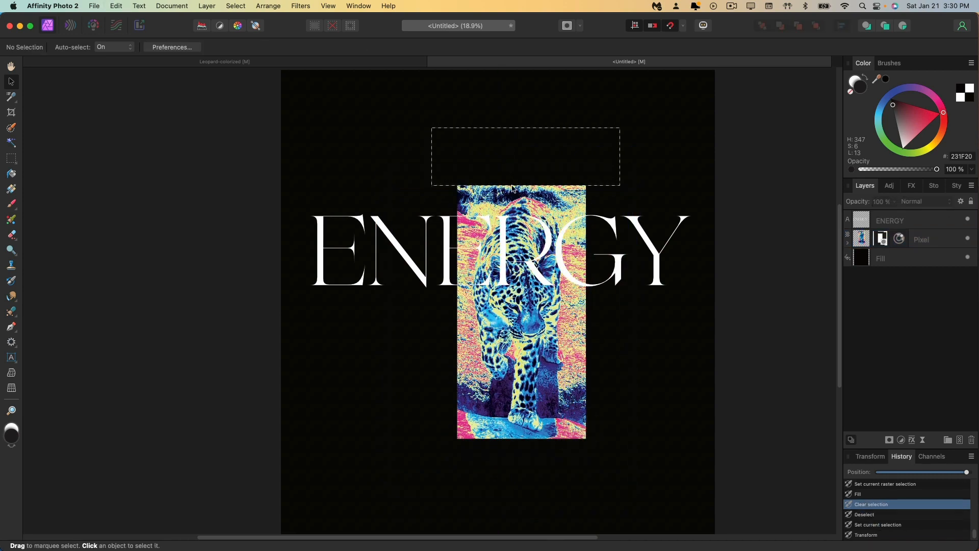
{"action": "key", "text": "super+d"}
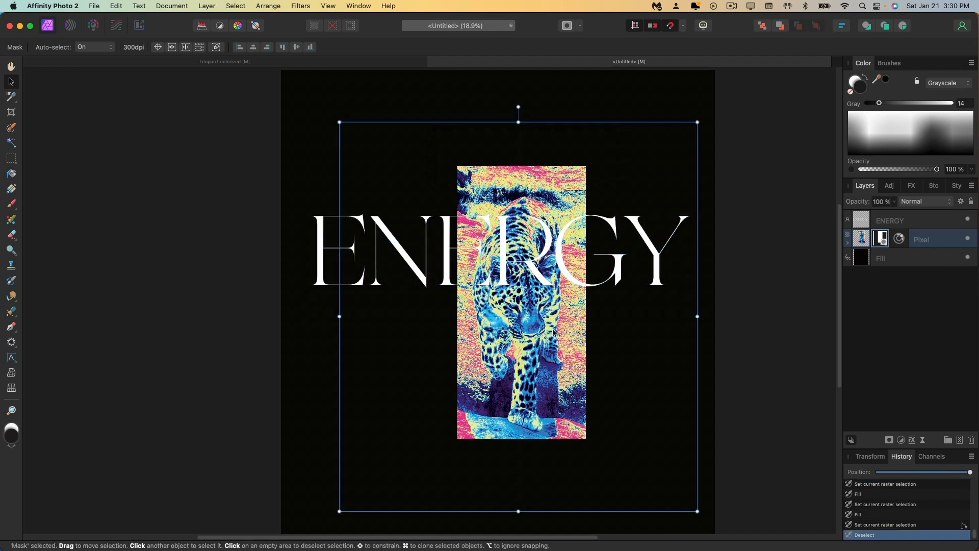
Step: Move the cropped leopard image slightly right and down behind the ENERGY title
{"action": "left_click_drag", "start_coordinate": [576, 319], "coordinate": [578, 336]}
{"action": "left_click_drag", "start_coordinate": [516, 314], "coordinate": [573, 319]}
{"action": "left_click", "coordinate": [759, 319]}
{"action": "scroll", "coordinate": [759, 332], "scroll_direction": "down", "scroll_amount": 2}
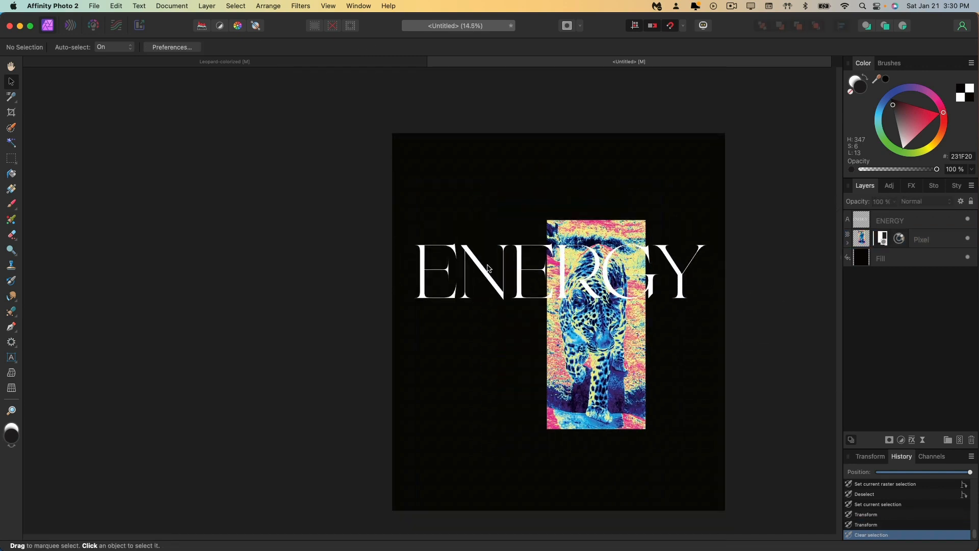
Step: Scale the ENERGY title up proportionally around its center to 270.7 pt
{"action": "left_click", "coordinate": [625, 292]}
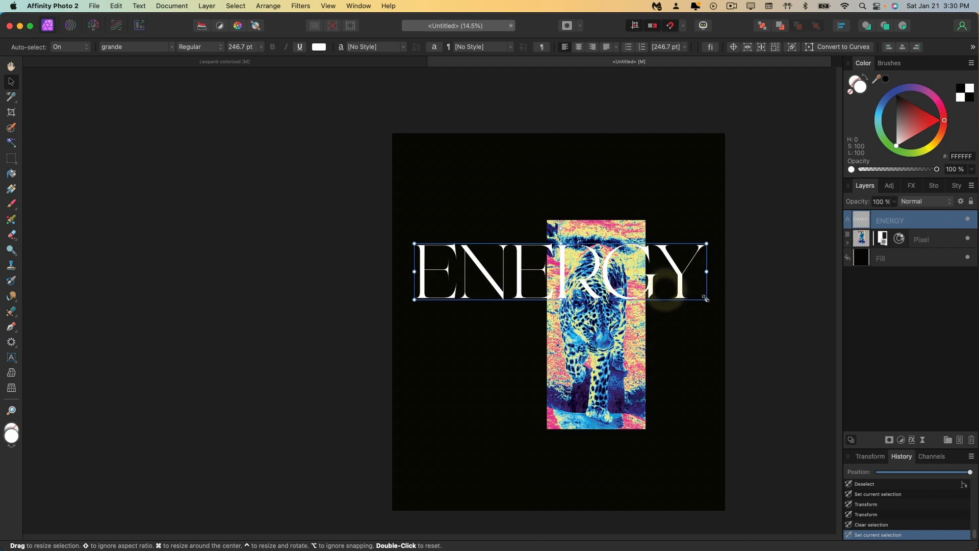
{"action": "left_click_drag", "start_coordinate": [705, 299], "coordinate": [717, 308]}
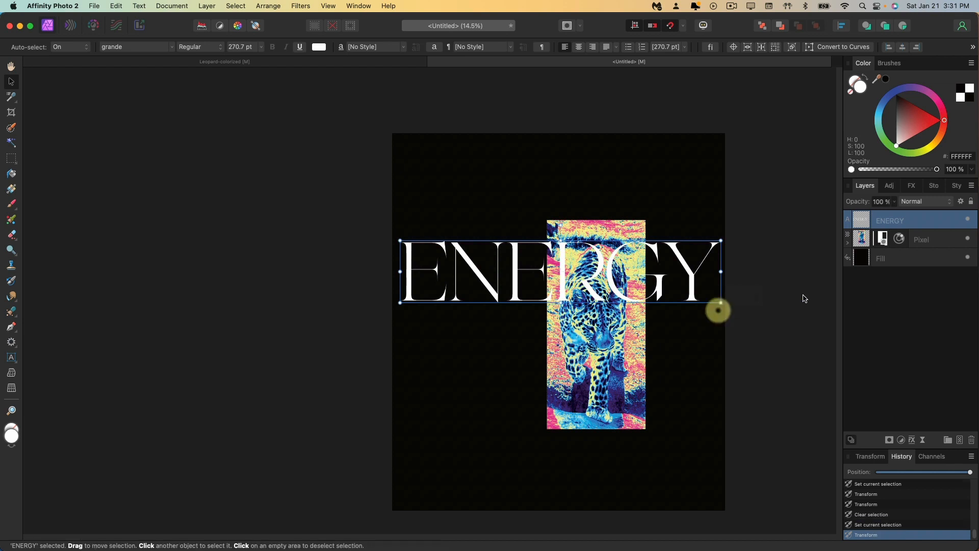
{"action": "left_click", "coordinate": [800, 294]}
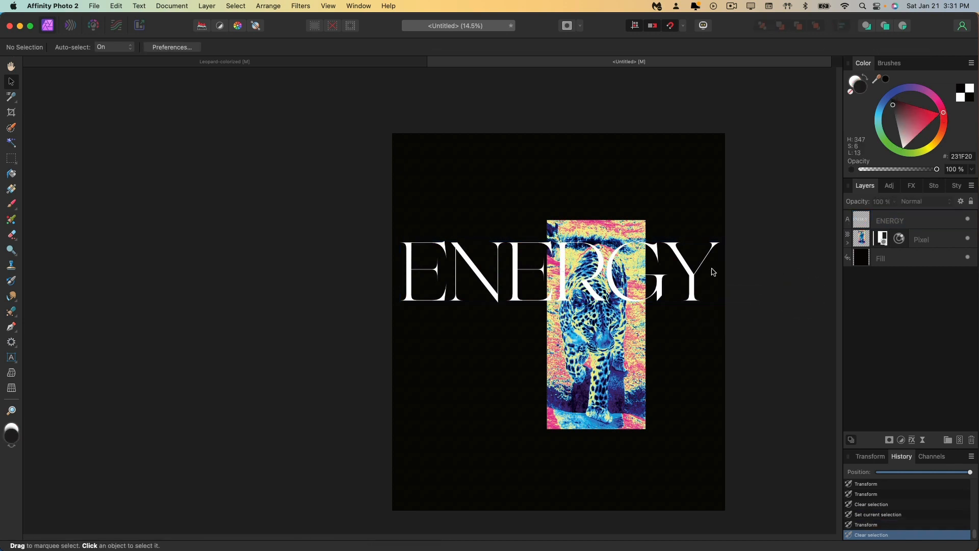
{"action": "left_click", "coordinate": [563, 334]}
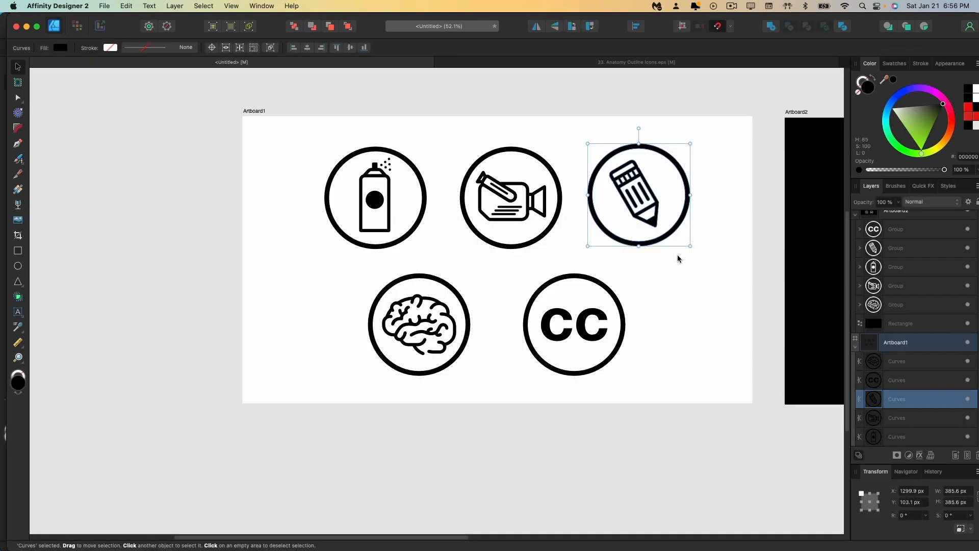
Step: Select and copy all five round black icons on Artboard1, and switch to the Leopard-design poster in Affinity Photo
{"action": "left_click", "coordinate": [686, 363]}
{"action": "mouse_move", "coordinate": [707, 396]}
{"action": "left_mouse_down"}
{"action": "mouse_move", "coordinate": [269, 150]}
{"action": "mouse_move", "coordinate": [307, 109]}
{"action": "left_mouse_up"}
{"action": "key", "text": "super+Tab"}
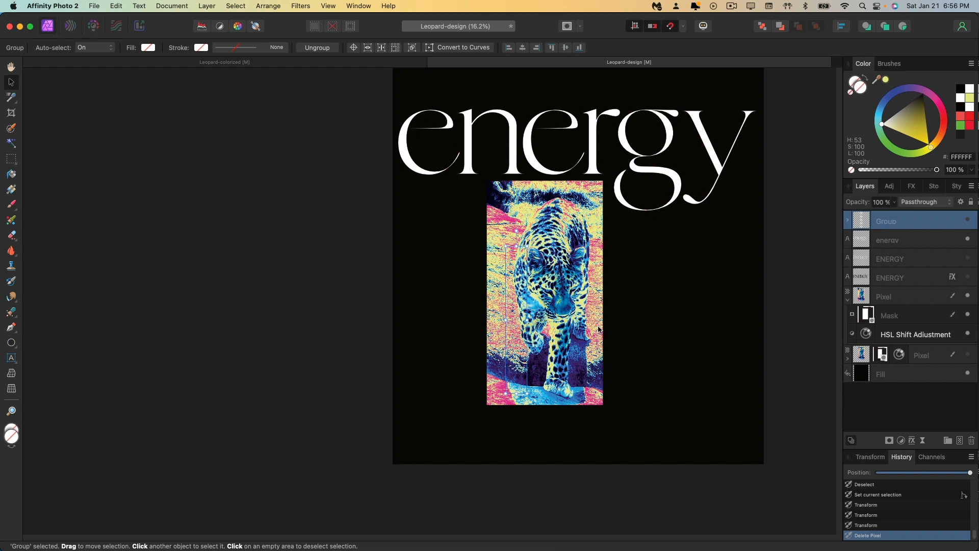
Step: Delete the existing group from the poster, paste the five icons, and scale them in a column along the leopard image's left edge
{"action": "key", "text": "Delete"}
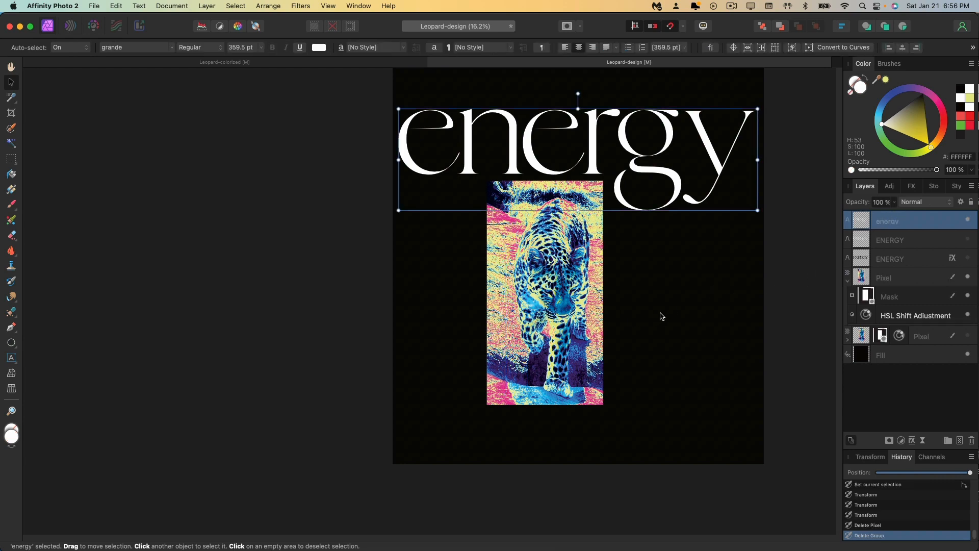
{"action": "key", "text": "super+v"}
{"action": "left_click_drag", "start_coordinate": [470, 90], "coordinate": [537, 303]}
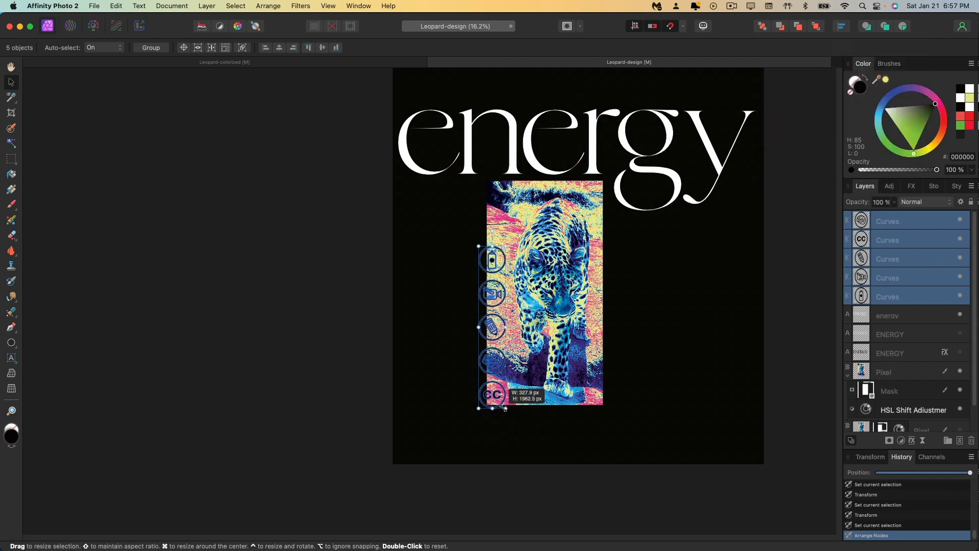
{"action": "scroll", "coordinate": [506, 391], "scroll_direction": "up", "scroll_amount": 3}
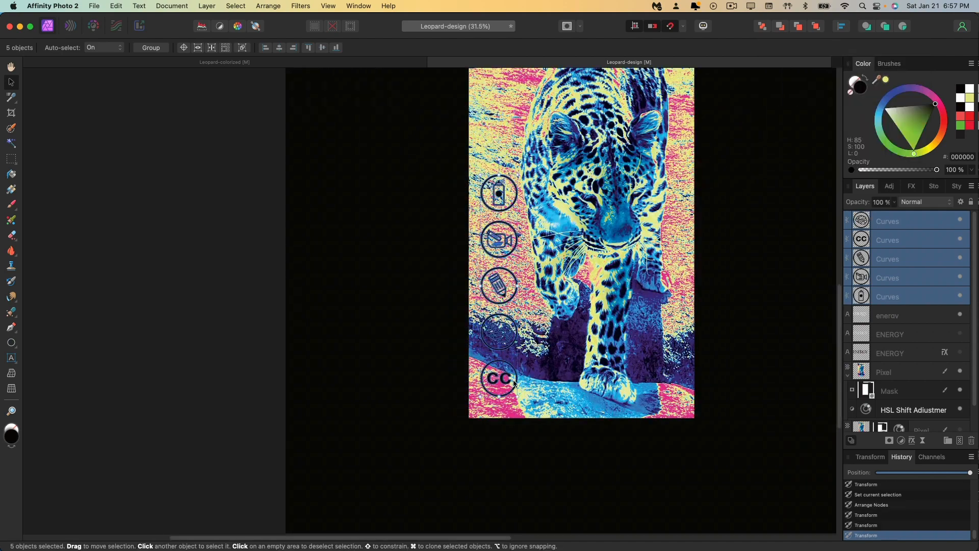
Step: Try a yellow fill on the five icons and select the top icon's layer
{"action": "left_click", "coordinate": [927, 140]}
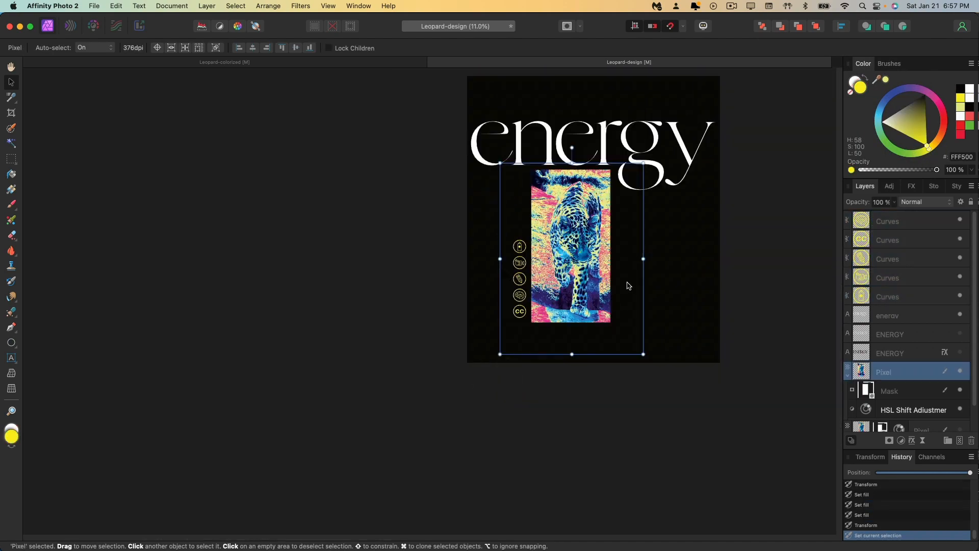
{"action": "scroll", "coordinate": [504, 106], "scroll_direction": "up", "scroll_amount": 5}
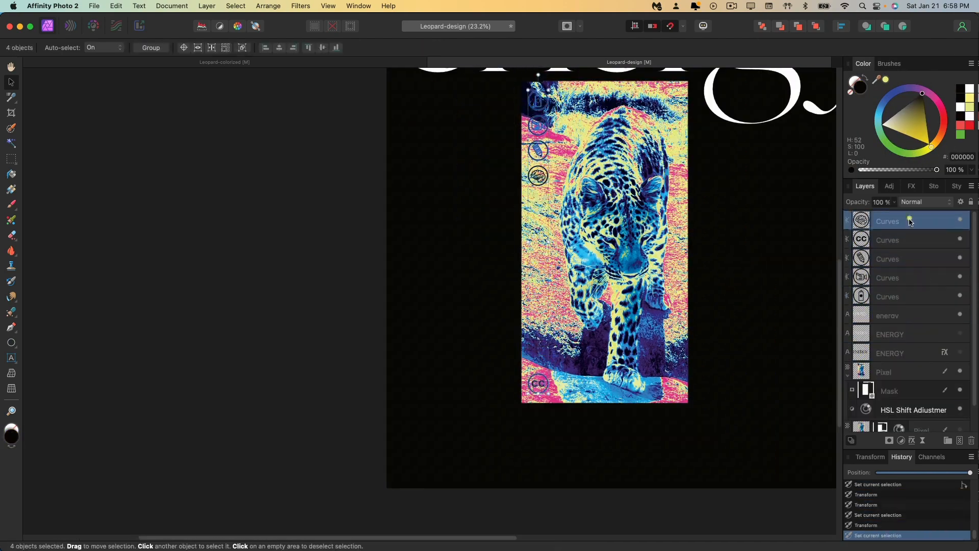
{"action": "scroll", "coordinate": [612, 255], "scroll_direction": "down", "scroll_amount": 3}
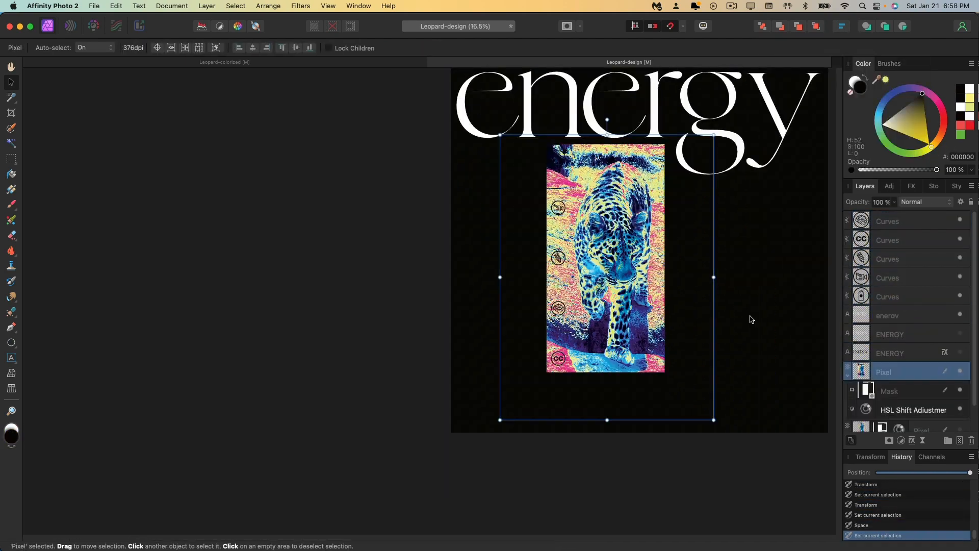
{"action": "left_click", "coordinate": [885, 221]}
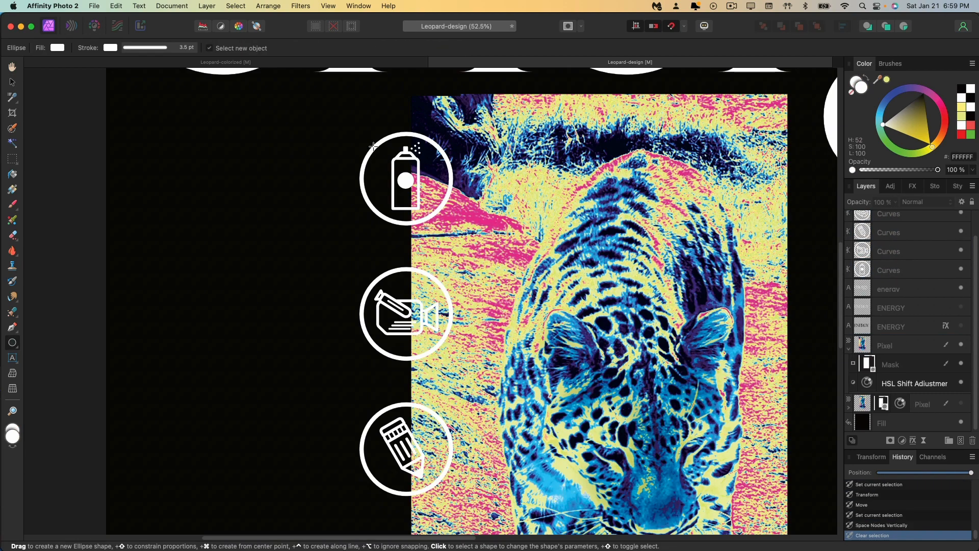
Step: Draw a circle over the spray can icon, fill it black, and remove its stroke
{"action": "left_click_drag", "start_coordinate": [373, 146], "coordinate": [450, 232]}
{"action": "left_click_drag", "start_coordinate": [913, 121], "coordinate": [923, 93]}
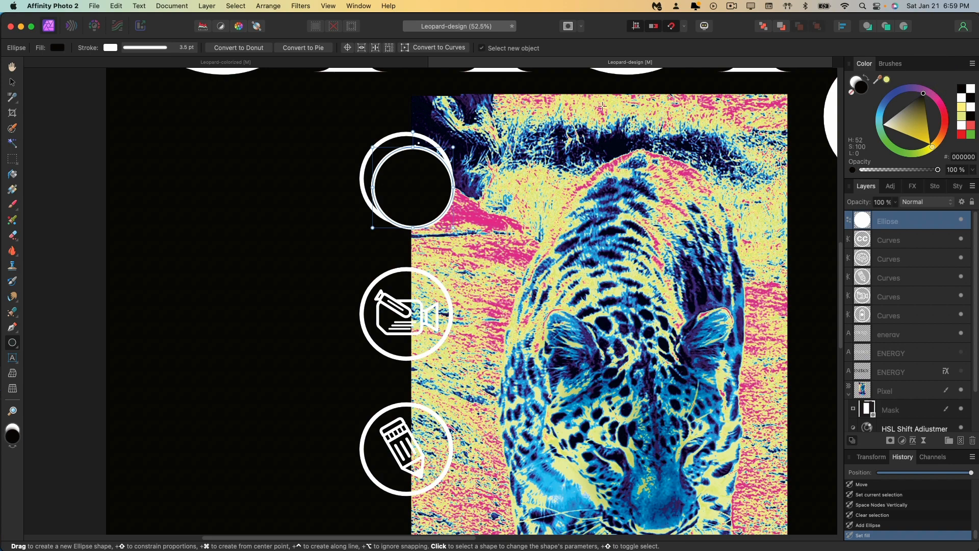
{"action": "left_click", "coordinate": [855, 79]}
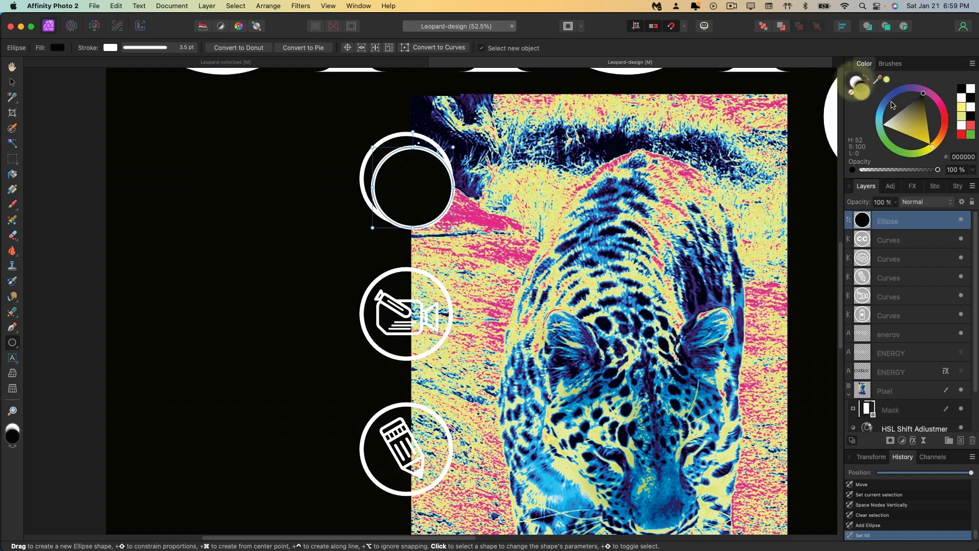
{"action": "left_click", "coordinate": [852, 92]}
Step: Align the black circle with the spray can icon and move its layer below all the icon layers
{"action": "key", "text": "v"}
{"action": "mouse_move", "coordinate": [411, 208]}
{"action": "left_mouse_down"}
{"action": "mouse_move", "coordinate": [399, 193]}
{"action": "mouse_move", "coordinate": [444, 219]}
{"action": "mouse_move", "coordinate": [416, 201]}
{"action": "left_mouse_up"}
{"action": "left_click_drag", "start_coordinate": [903, 228], "coordinate": [898, 320]}
{"action": "scroll", "coordinate": [793, 299], "scroll_direction": "down", "scroll_amount": 2}
Step: Duplicate the black circle down the column at even spacing to back the camera, pencil, brain and CC icons
{"action": "left_click_drag", "start_coordinate": [449, 161], "coordinate": [452, 300]}
{"action": "key", "text": "super+j"}
{"action": "key", "text": "super+j"}
{"action": "key", "text": "super+j"}
{"action": "scroll", "coordinate": [590, 316], "scroll_direction": "down", "scroll_amount": 2}
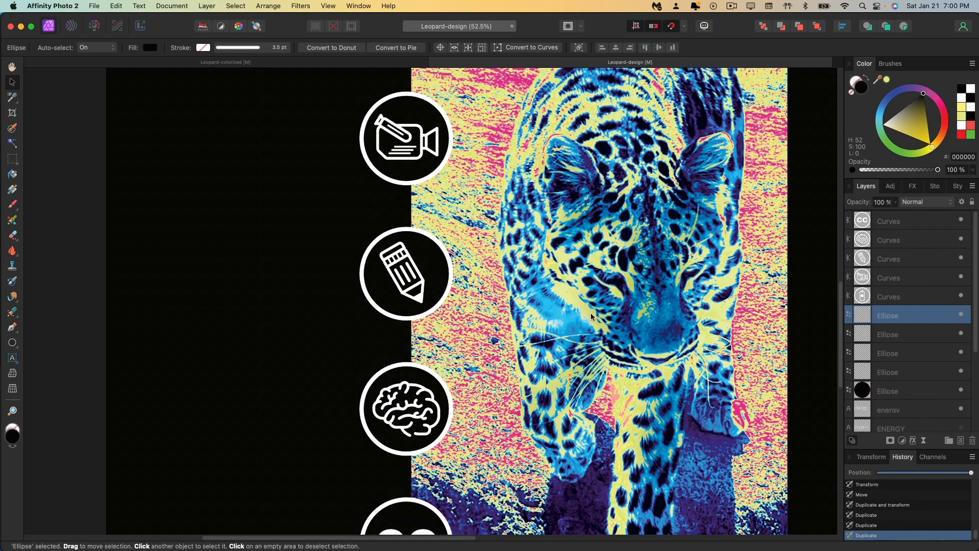
{"action": "scroll", "coordinate": [591, 316], "scroll_direction": "down", "scroll_amount": 2}
{"action": "scroll", "coordinate": [590, 316], "scroll_direction": "down", "scroll_amount": 3}
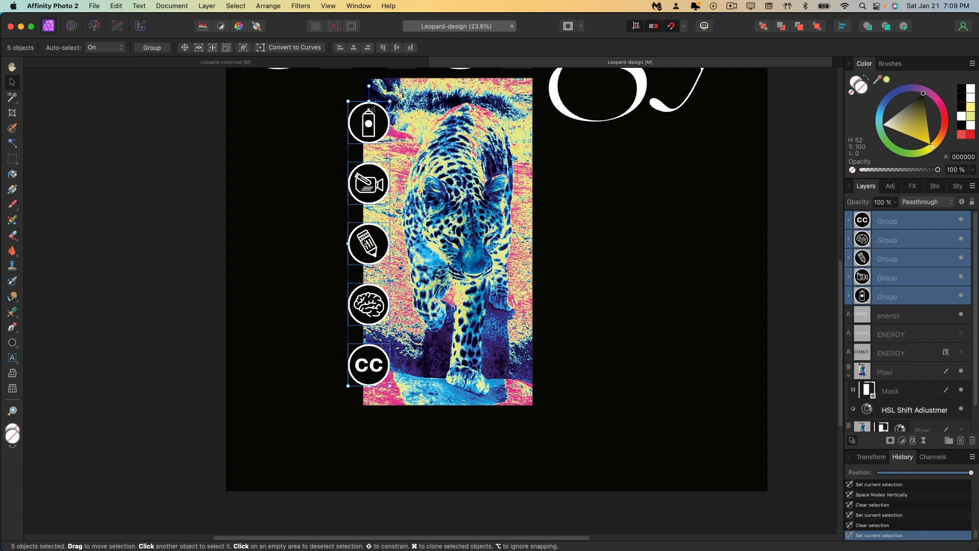
Step: Nudge the five icons slightly right and mark the image's left strip on the leopard's mask with a rectangular selection
{"action": "left_click_drag", "start_coordinate": [364, 241], "coordinate": [366, 241]}
{"action": "left_click", "coordinate": [877, 384]}
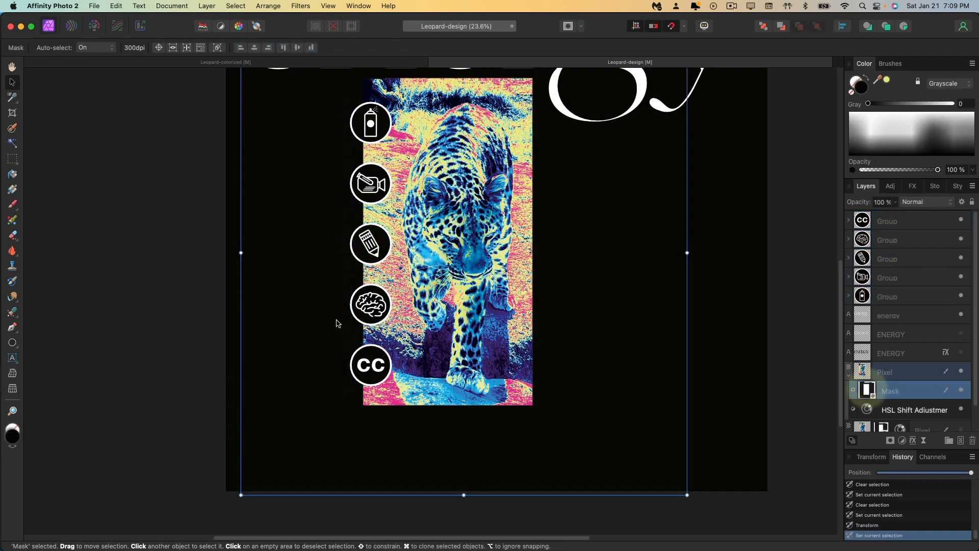
{"action": "scroll", "coordinate": [334, 323], "scroll_direction": "down", "scroll_amount": 1}
{"action": "scroll", "coordinate": [408, 161], "scroll_direction": "down", "scroll_amount": 1}
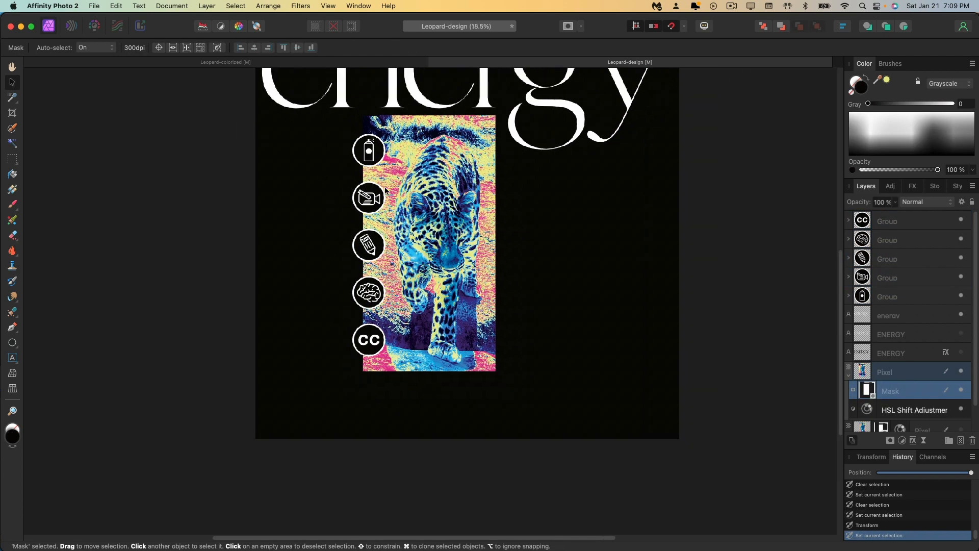
{"action": "scroll", "coordinate": [387, 192], "scroll_direction": "left", "scroll_amount": 2}
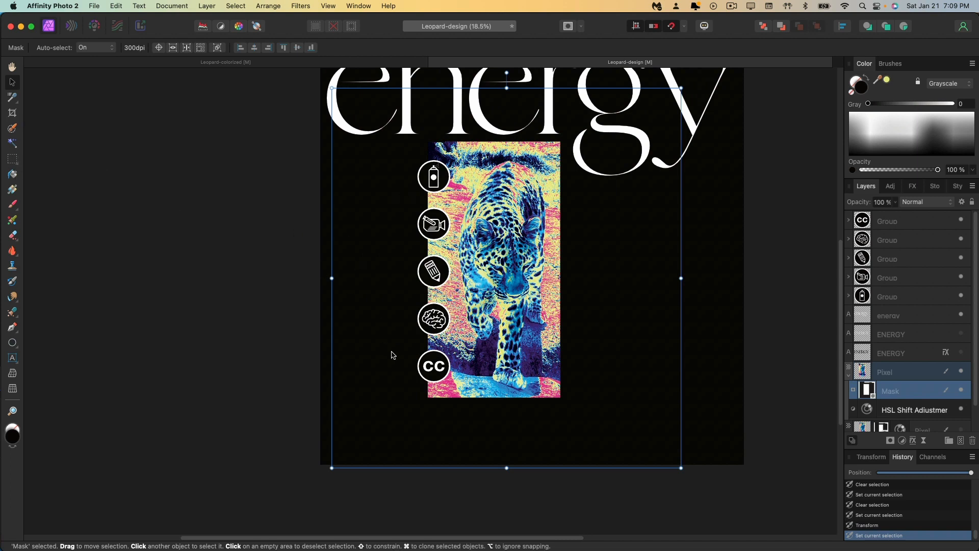
{"action": "left_click", "coordinate": [10, 160]}
{"action": "left_click_drag", "start_coordinate": [379, 403], "coordinate": [454, 160]}
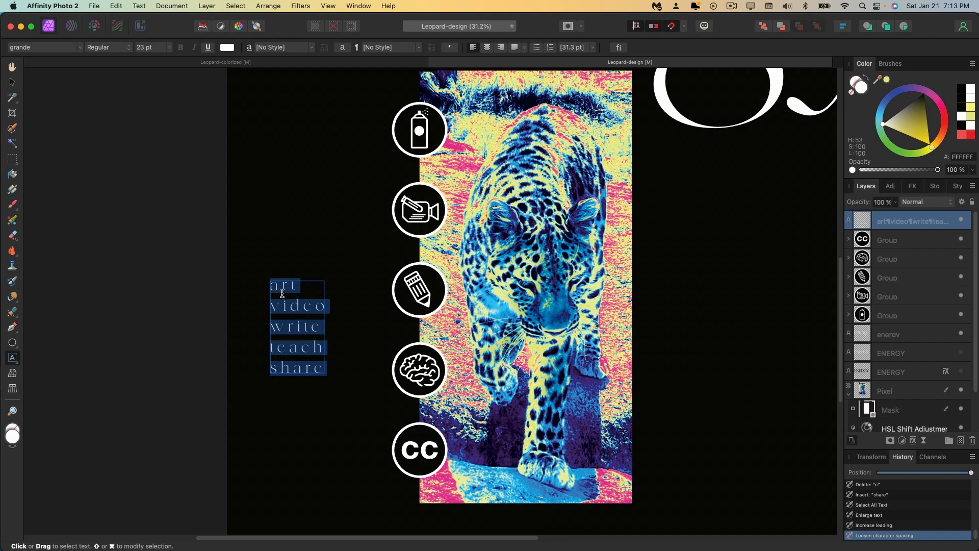
Step: Move the art, video, write, teach, share text block down beside the CC icon
{"action": "left_click", "coordinate": [11, 83]}
{"action": "left_click_drag", "start_coordinate": [301, 352], "coordinate": [316, 468]}
{"action": "scroll", "coordinate": [297, 442], "scroll_direction": "down", "scroll_amount": 2}
Step: Draw a straight Pen tool line between the spray can icon and the word "art" with a 5 pt stroke
{"action": "left_click", "coordinate": [13, 328]}
{"action": "scroll", "coordinate": [303, 447], "scroll_direction": "up", "scroll_amount": 2}
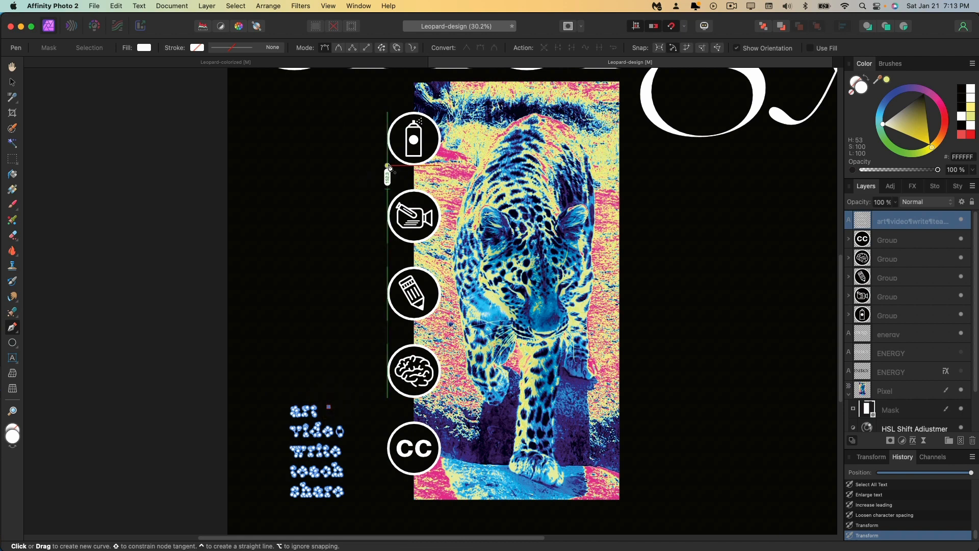
{"action": "left_click", "coordinate": [389, 168]}
{"action": "left_click", "coordinate": [250, 47]}
{"action": "mouse_move", "coordinate": [240, 79]}
{"action": "left_mouse_down"}
{"action": "mouse_move", "coordinate": [223, 81]}
{"action": "mouse_move", "coordinate": [232, 83]}
{"action": "left_mouse_up"}
Step: Shift the lower end of the line closer to the word "art" and adjust it with the Node tool
{"action": "key", "text": "v"}
{"action": "scroll", "coordinate": [329, 409], "scroll_direction": "up", "scroll_amount": 3}
{"action": "left_click", "coordinate": [327, 406]}
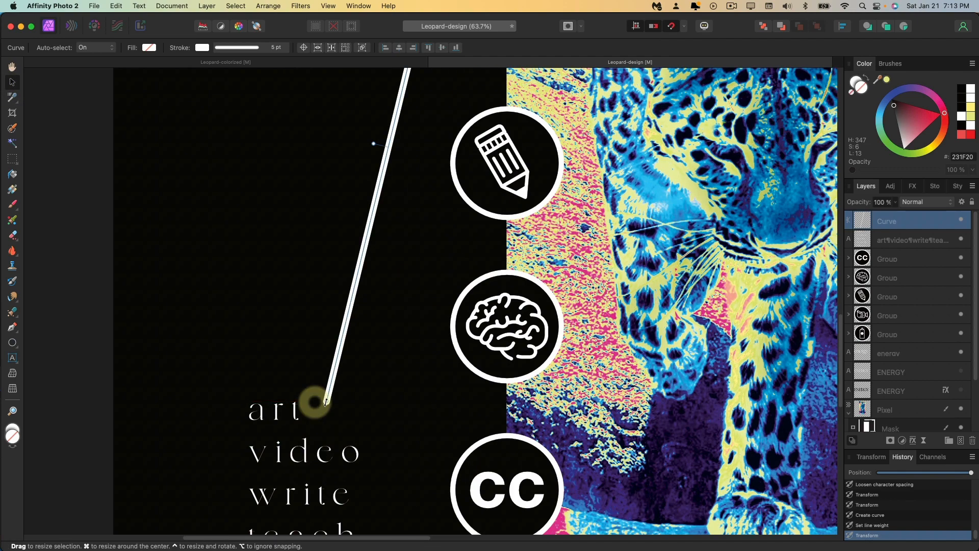
{"action": "left_click", "coordinate": [341, 401]}
{"action": "left_click_drag", "start_coordinate": [328, 401], "coordinate": [316, 401]}
{"action": "left_click", "coordinate": [14, 83]}
{"action": "left_click", "coordinate": [16, 330]}
{"action": "left_click", "coordinate": [56, 342]}
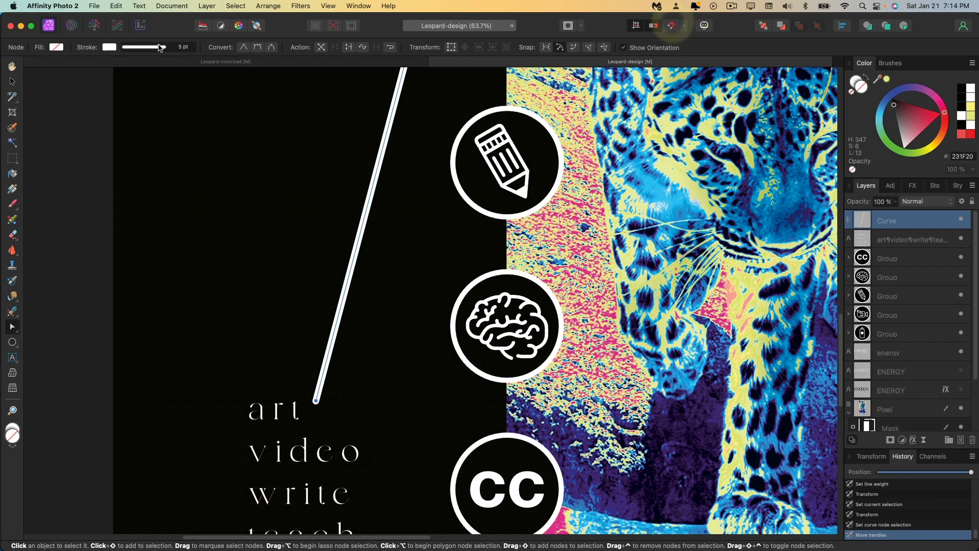
Step: Set the connecting line's stroke width to 3 pt and deselect it
{"action": "left_click", "coordinate": [159, 47]}
{"action": "left_click_drag", "start_coordinate": [144, 82], "coordinate": [131, 83]}
{"action": "left_click", "coordinate": [53, 330]}
Step: Draw a straight Pen tool line from the word "video" to the camera icon
{"action": "left_click", "coordinate": [12, 327]}
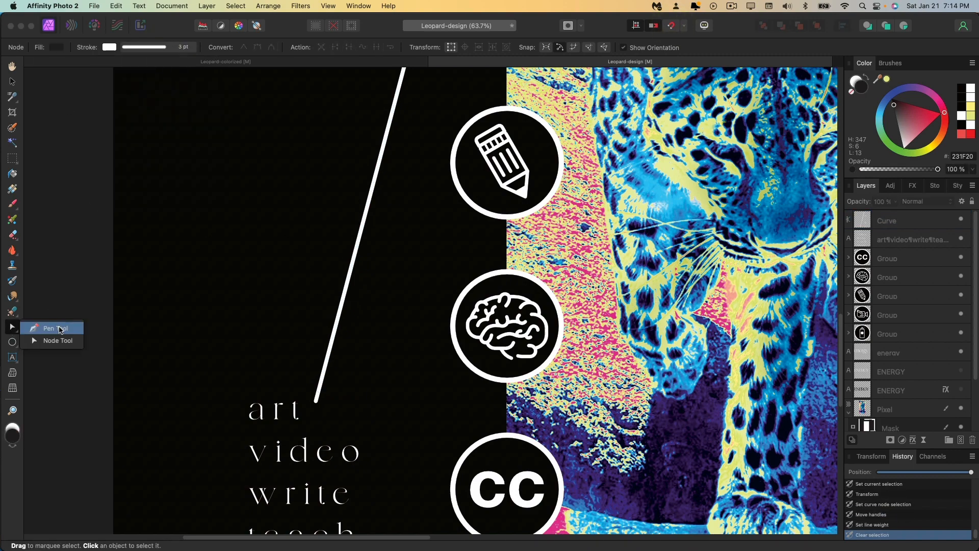
{"action": "left_click", "coordinate": [56, 328]}
{"action": "left_click", "coordinate": [370, 451]}
{"action": "scroll", "coordinate": [439, 245], "scroll_direction": "down", "scroll_amount": 3}
{"action": "left_click", "coordinate": [448, 113]}
{"action": "left_click", "coordinate": [71, 141]}
Step: Draw separate straight lines from "write" to the pencil icon, "teach" to the brain icon, and "share" to the CC icon
{"action": "left_click", "coordinate": [393, 405]}
{"action": "left_click", "coordinate": [450, 223]}
{"action": "key", "text": "super+d"}
{"action": "left_click", "coordinate": [395, 432]}
{"action": "left_click", "coordinate": [448, 329]}
{"action": "key", "text": "super+d"}
{"action": "left_click", "coordinate": [393, 462]}
{"action": "left_click", "coordinate": [448, 429]}
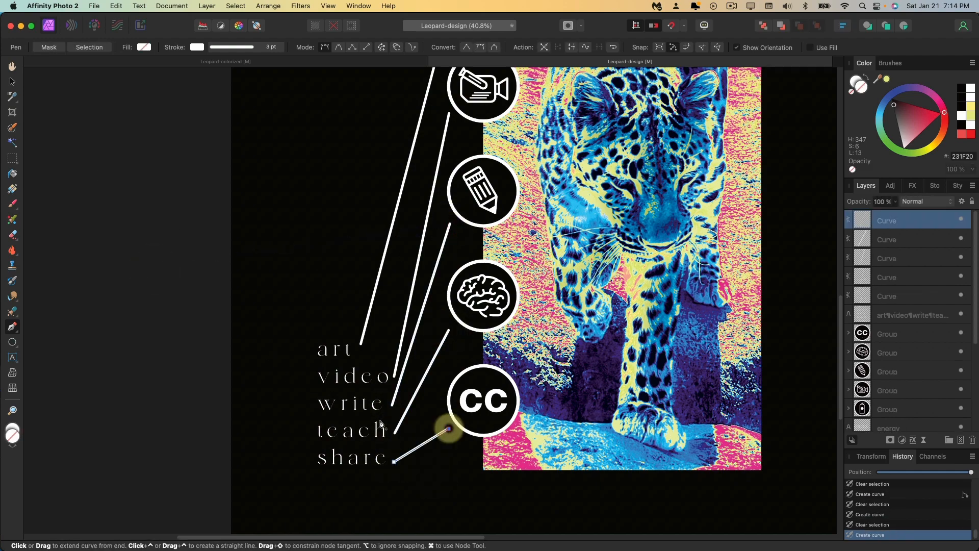
Step: Right-align the art, video, write, teach, share label text and shift it left, away from the connecting lines
{"action": "scroll", "coordinate": [381, 422], "scroll_direction": "down", "scroll_amount": 4}
{"action": "left_click", "coordinate": [12, 81]}
{"action": "left_click", "coordinate": [207, 205]}
{"action": "left_click", "coordinate": [372, 407]}
{"action": "left_click", "coordinate": [593, 47]}
{"action": "left_click_drag", "start_coordinate": [365, 429], "coordinate": [338, 429]}
Step: Move the lower end node of each of the five connecting lines left, next to its matching label word
{"action": "scroll", "coordinate": [357, 418], "scroll_direction": "up", "scroll_amount": 4}
{"action": "left_click", "coordinate": [418, 375]}
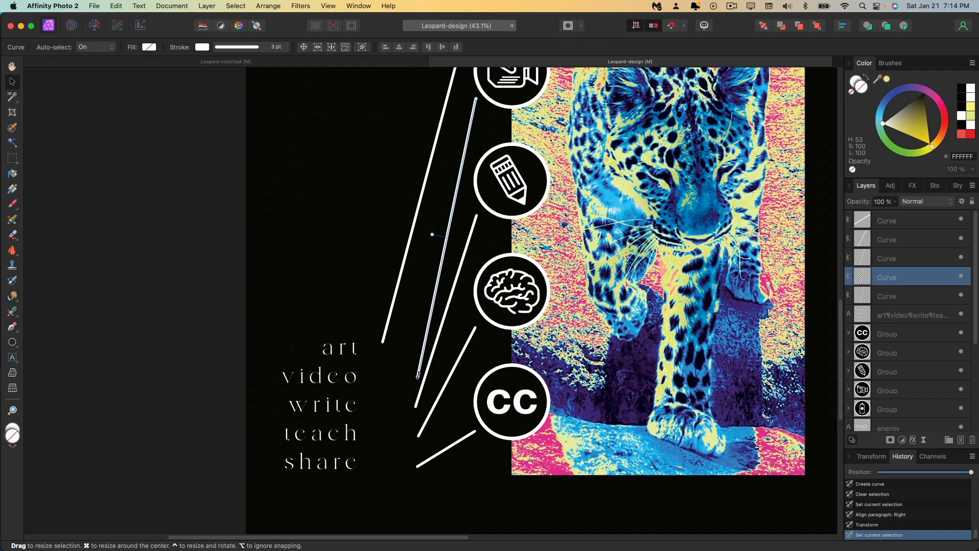
{"action": "key", "text": "a"}
{"action": "left_click_drag", "start_coordinate": [417, 376], "coordinate": [365, 377]}
{"action": "left_click", "coordinate": [383, 341]}
{"action": "left_click_drag", "start_coordinate": [383, 343], "coordinate": [360, 337]}
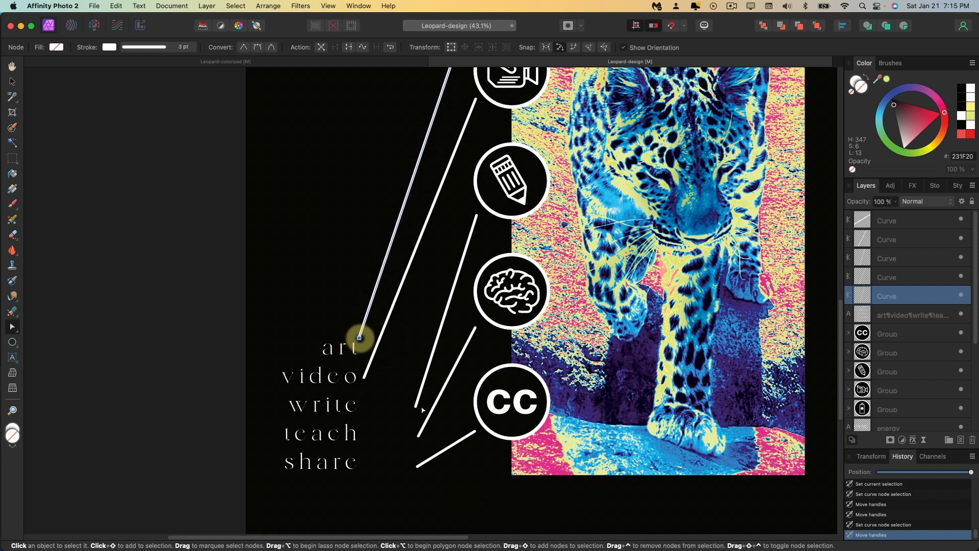
{"action": "left_click_drag", "start_coordinate": [417, 406], "coordinate": [363, 404]}
{"action": "mouse_move", "coordinate": [384, 436]}
{"action": "left_mouse_down"}
{"action": "mouse_move", "coordinate": [419, 437]}
{"action": "mouse_move", "coordinate": [366, 430]}
{"action": "left_mouse_up"}
{"action": "left_click_drag", "start_coordinate": [417, 465], "coordinate": [364, 465]}
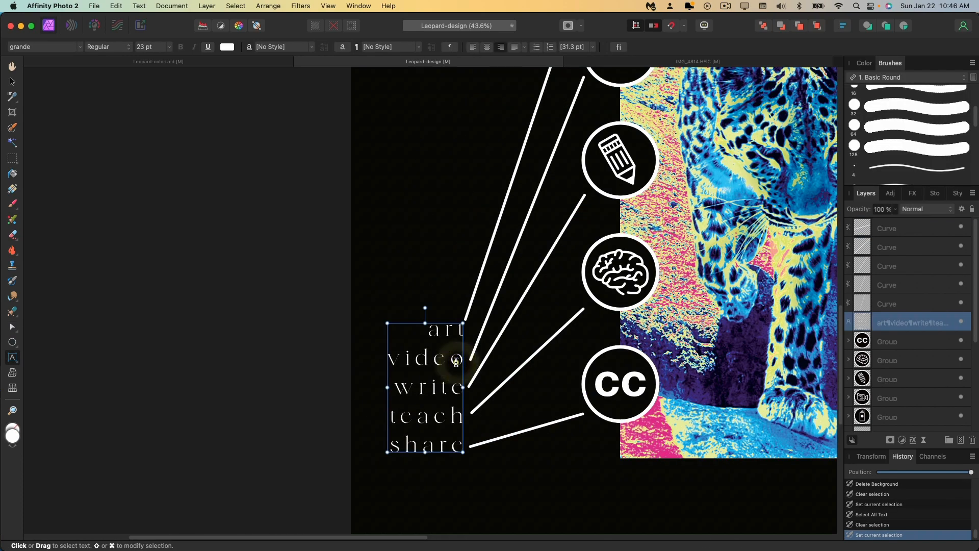
Step: Change the font of all five label words to DINSchrift
{"action": "double_click", "coordinate": [451, 359]}
{"action": "key", "text": "super+a"}
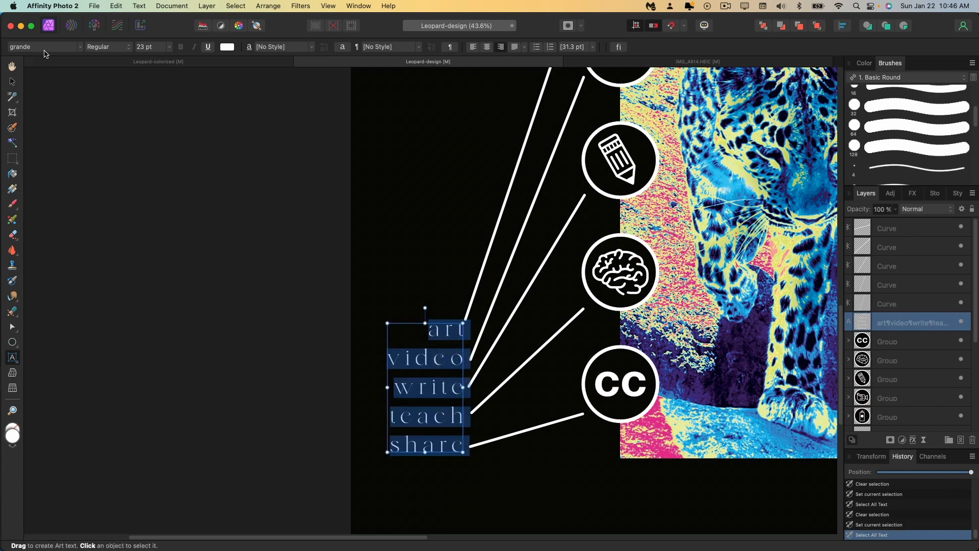
{"action": "left_click", "coordinate": [80, 47]}
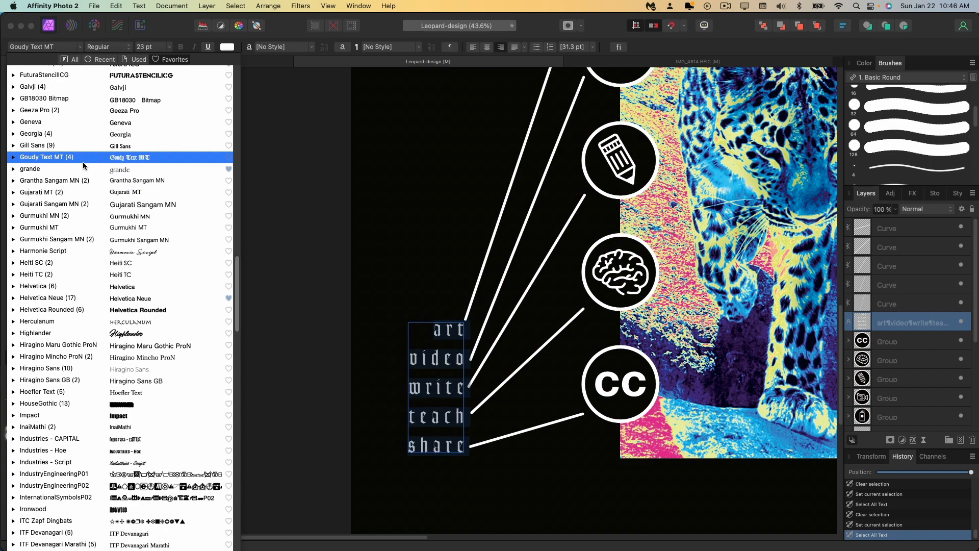
{"action": "scroll", "coordinate": [82, 204], "scroll_direction": "up", "scroll_amount": 10}
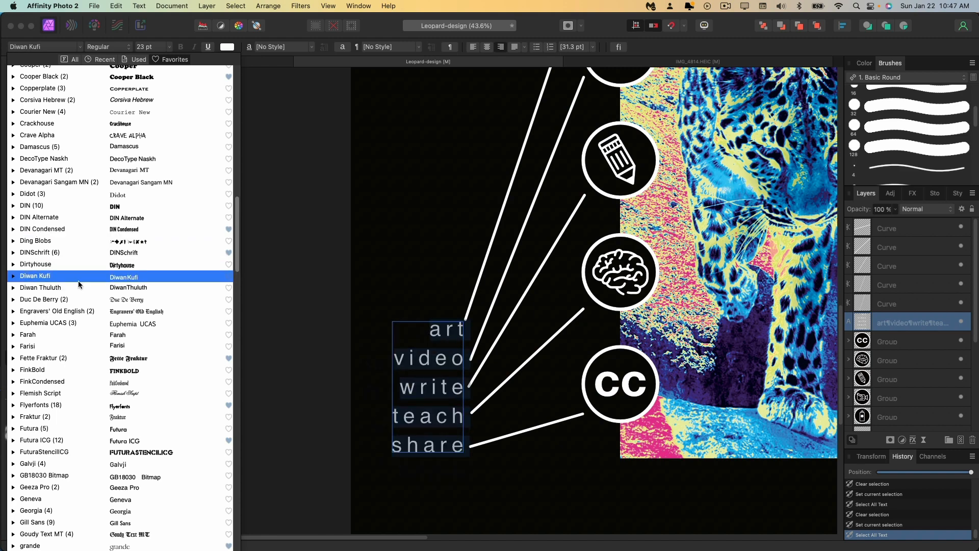
{"action": "left_click", "coordinate": [71, 253]}
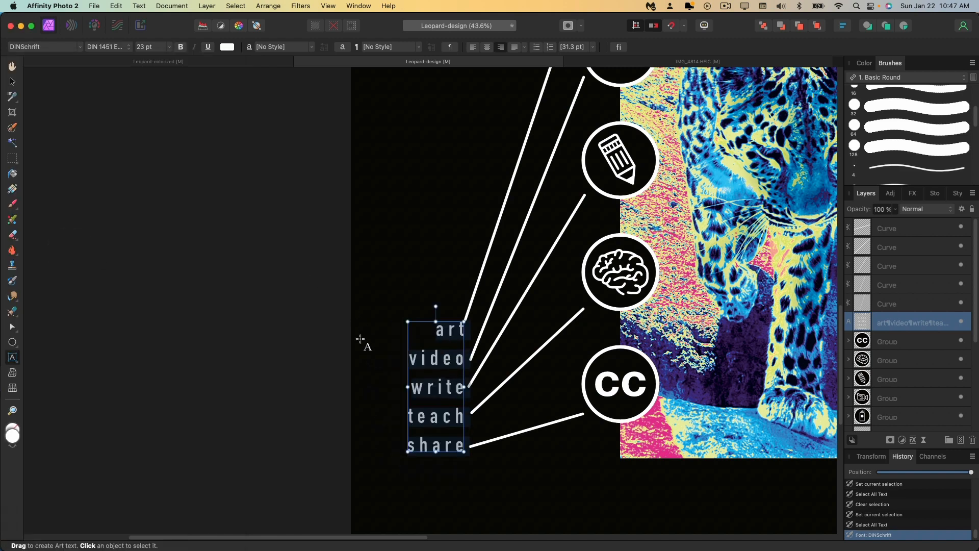
{"action": "key", "text": "Escape"}
Step: Nudge the label text block slightly left and enlarge it to 33.5 pt
{"action": "scroll", "coordinate": [453, 405], "scroll_direction": "up", "scroll_amount": 2}
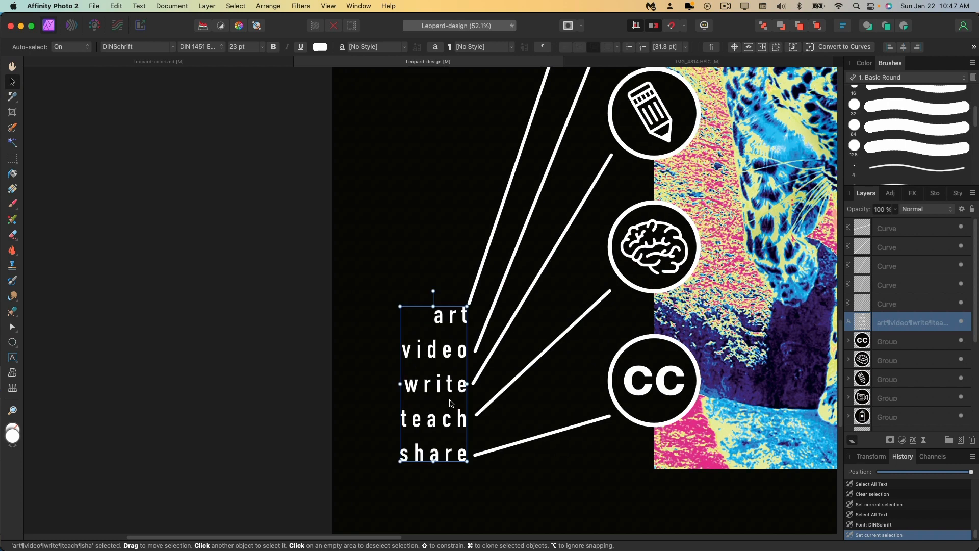
{"action": "left_click_drag", "start_coordinate": [453, 406], "coordinate": [450, 406]}
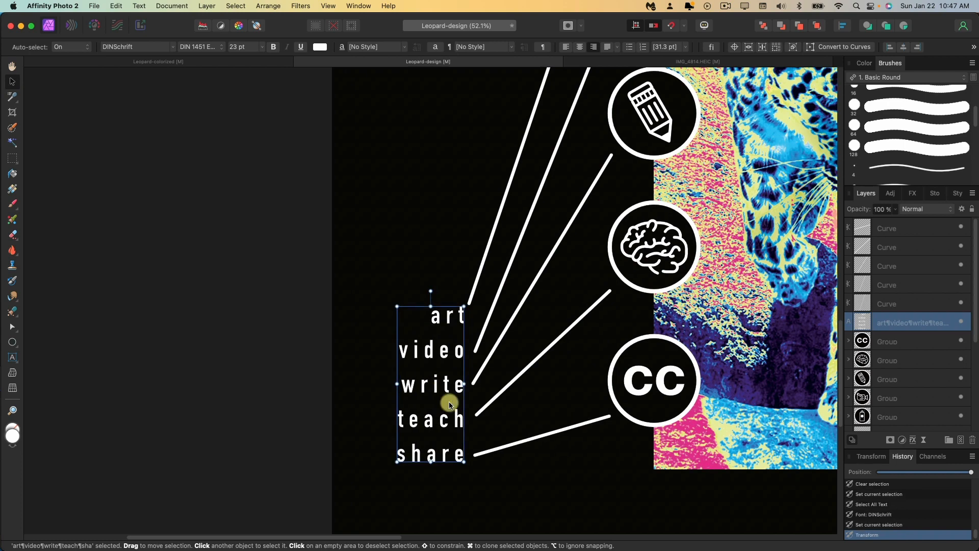
{"action": "scroll", "coordinate": [450, 405], "scroll_direction": "down", "scroll_amount": 3}
{"action": "left_click_drag", "start_coordinate": [418, 345], "coordinate": [389, 306]}
Step: Tighten the character spacing of all the label text and choose the DIN 1451 Engschrift style
{"action": "double_click", "coordinate": [426, 340]}
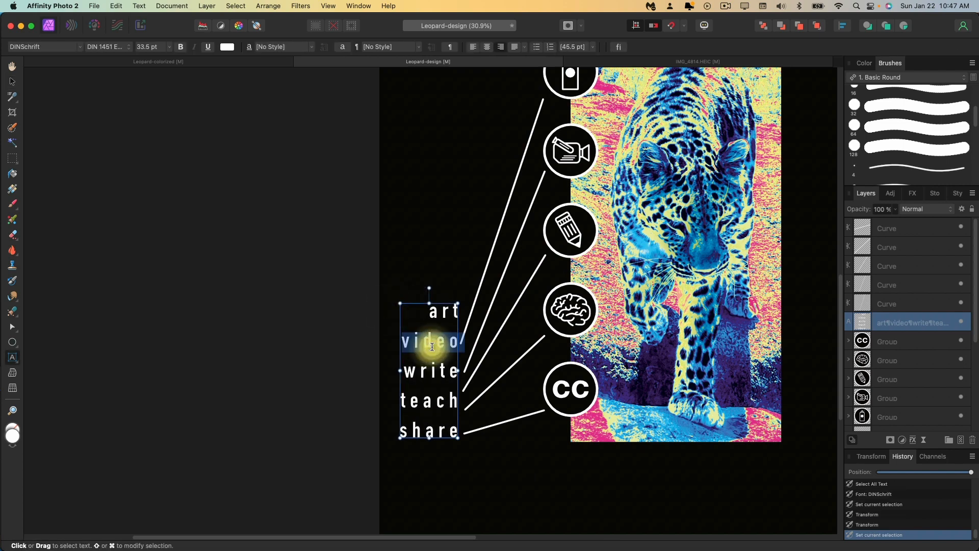
{"action": "key", "text": "super+a"}
{"action": "key", "text": "alt+Left"}
{"action": "key", "text": "alt+Left"}
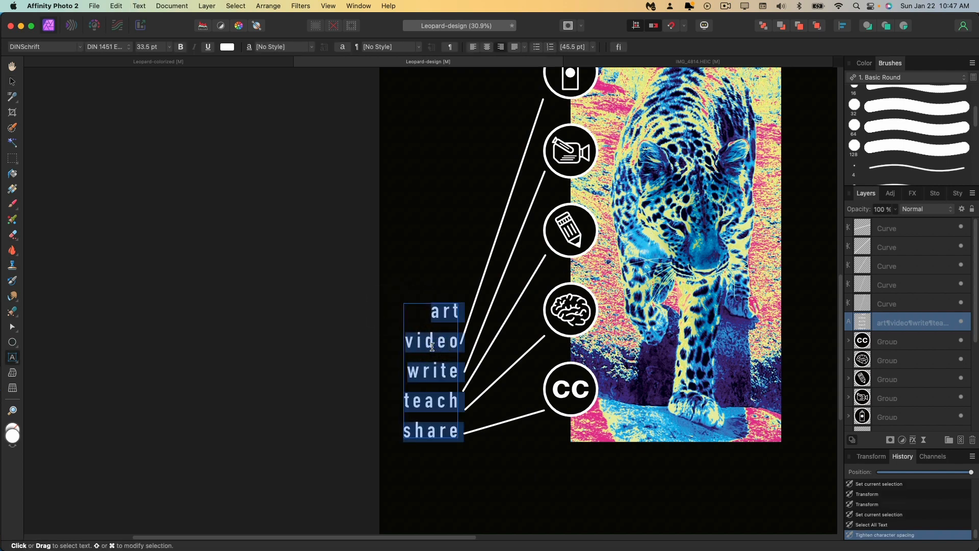
{"action": "left_click", "coordinate": [112, 48]}
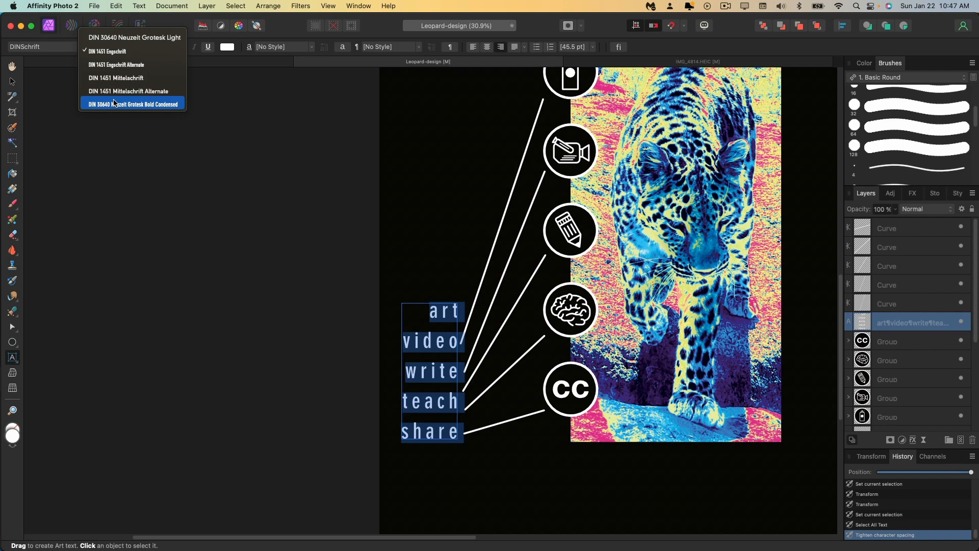
{"action": "left_click", "coordinate": [117, 51]}
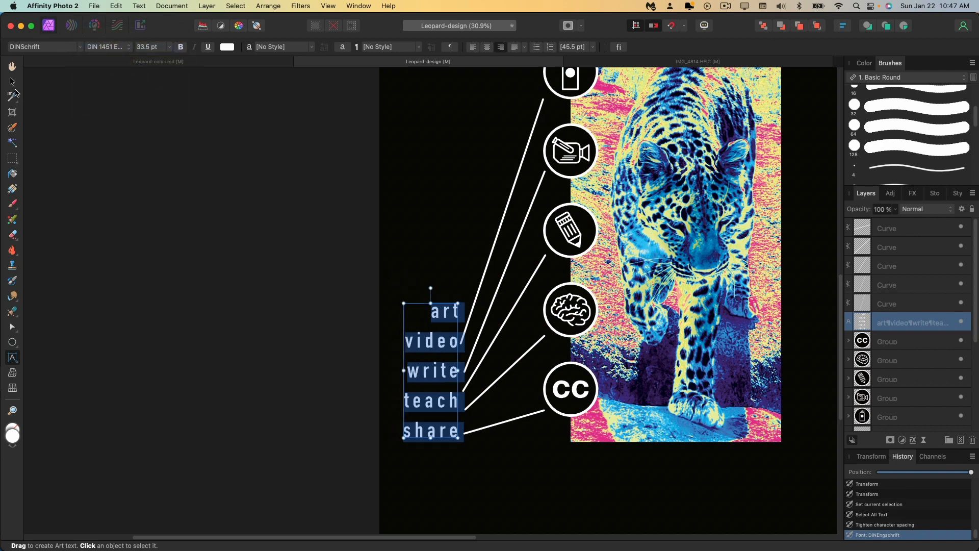
Step: Raise the lower ends of the spray can and camera lines to meet the words "art" and "video"
{"action": "left_click", "coordinate": [13, 82]}
{"action": "left_click", "coordinate": [433, 284]}
{"action": "left_click", "coordinate": [465, 332]}
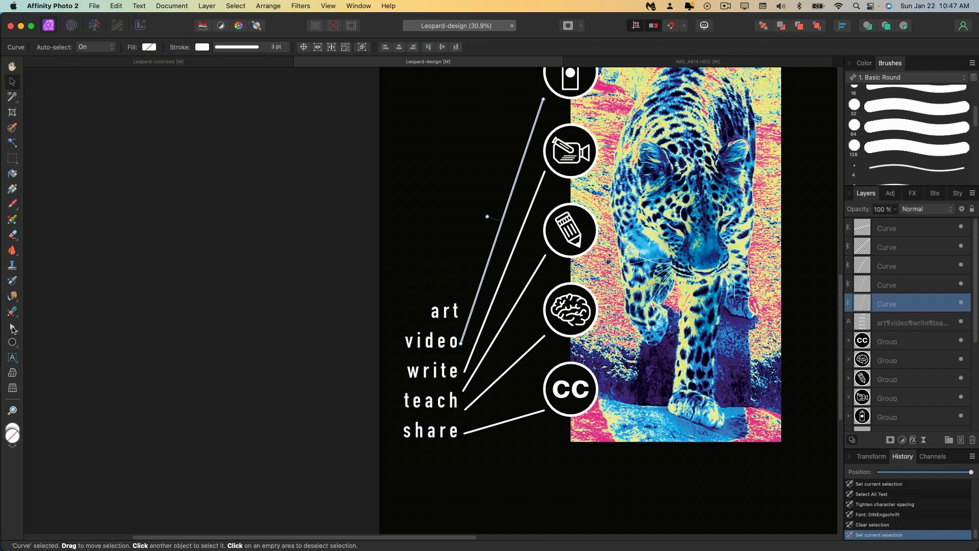
{"action": "left_click", "coordinate": [12, 327]}
{"action": "left_click_drag", "start_coordinate": [460, 343], "coordinate": [463, 305]}
{"action": "left_click_drag", "start_coordinate": [464, 371], "coordinate": [465, 338]}
Step: Place a vertical ruler guide just right of the label words and align the connecting lines' lower ends to it
{"action": "key", "text": "super+r"}
{"action": "left_click_drag", "start_coordinate": [29, 439], "coordinate": [461, 439]}
{"action": "scroll", "coordinate": [468, 341], "scroll_direction": "up", "scroll_amount": 5}
{"action": "left_click_drag", "start_coordinate": [456, 327], "coordinate": [443, 335]}
{"action": "left_click", "coordinate": [445, 235]}
{"action": "left_click_drag", "start_coordinate": [448, 503], "coordinate": [442, 436]}
{"action": "scroll", "coordinate": [442, 436], "scroll_direction": "down", "scroll_amount": 5}
{"action": "left_click_drag", "start_coordinate": [451, 359], "coordinate": [444, 325]}
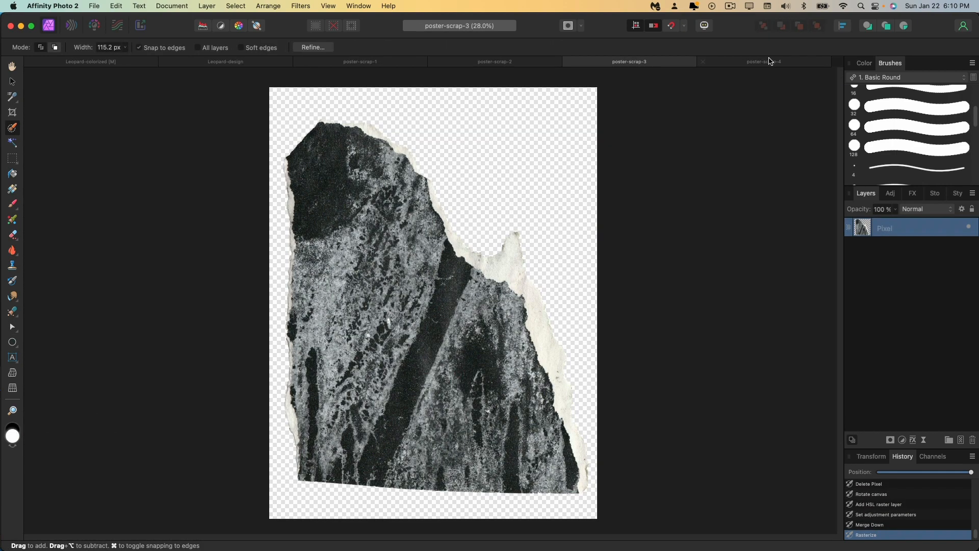
Step: Paste the poster-scrap-1 cutout into Leopard-design and order it behind the leopard, above the background fill
{"action": "left_click", "coordinate": [768, 61]}
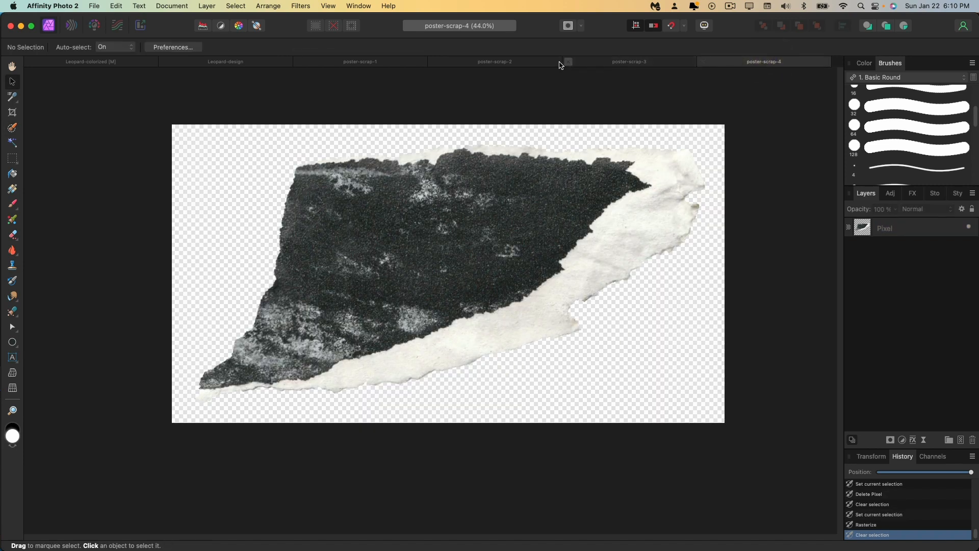
{"action": "left_click", "coordinate": [478, 62]}
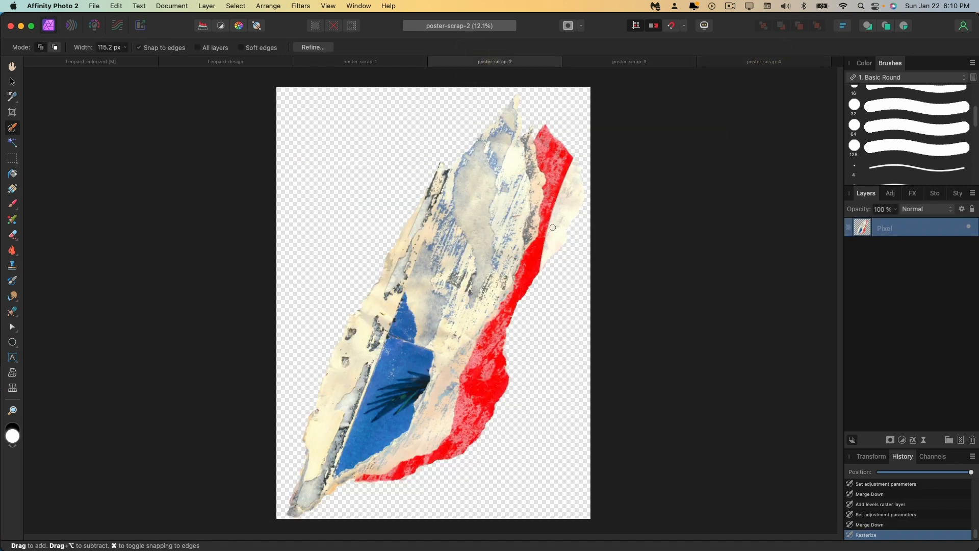
{"action": "left_click", "coordinate": [378, 62]}
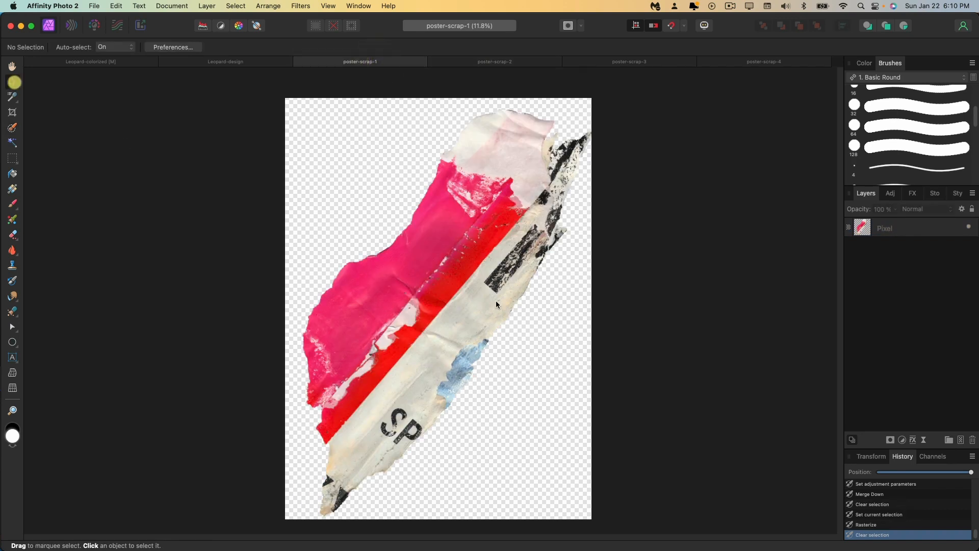
{"action": "key", "text": "ctrl+shift+Tab"}
{"action": "key", "text": "super+v"}
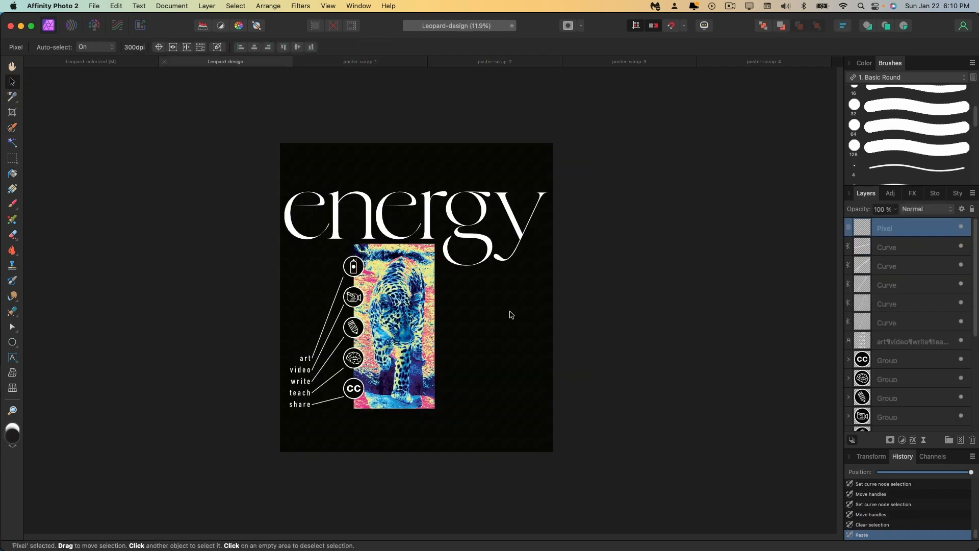
{"action": "left_click_drag", "start_coordinate": [479, 249], "coordinate": [478, 198]}
{"action": "left_click_drag", "start_coordinate": [900, 403], "coordinate": [900, 414]}
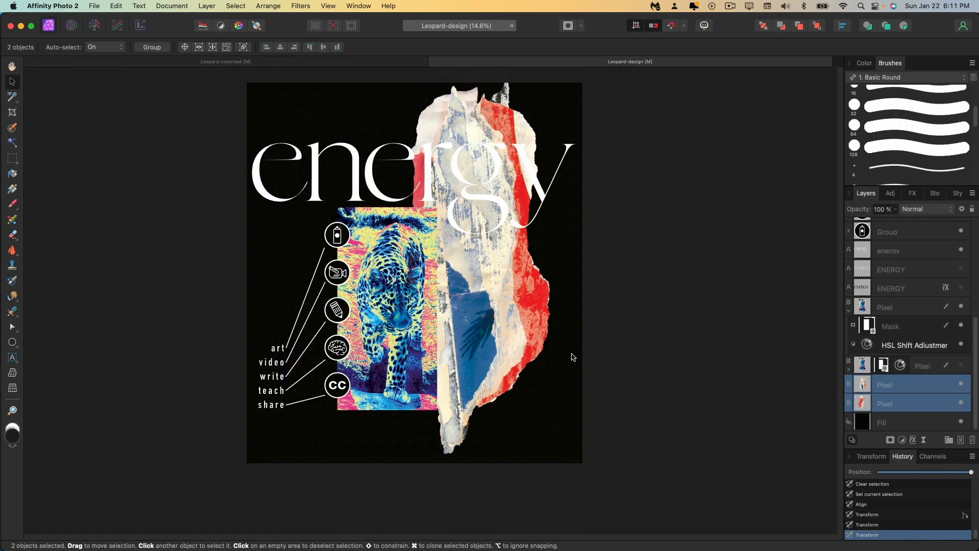
Step: Reposition the two torn paper scraps together and rotate the red scrap behind the title and leopard
{"action": "left_click_drag", "start_coordinate": [573, 354], "coordinate": [564, 317]}
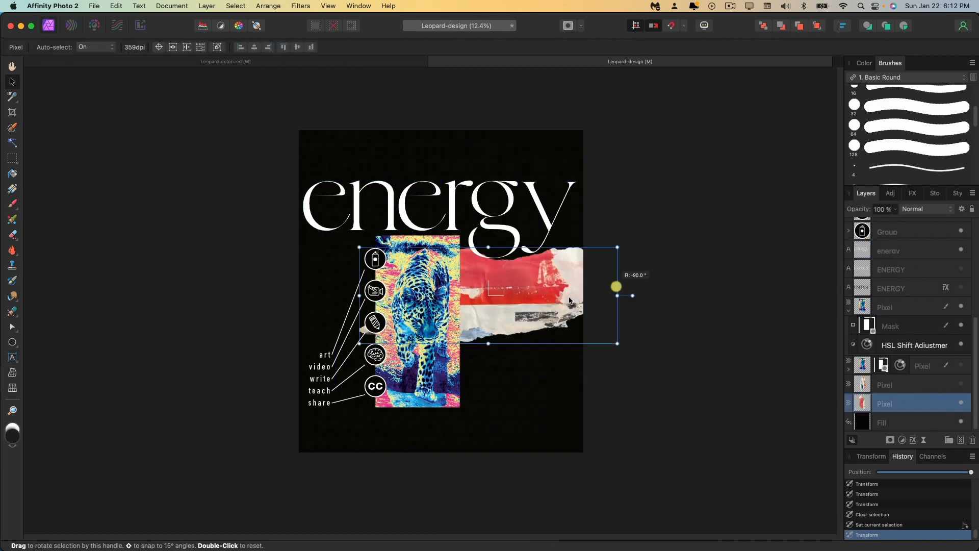
{"action": "left_click_drag", "start_coordinate": [619, 284], "coordinate": [489, 247]}
{"action": "left_click", "coordinate": [551, 299]}
{"action": "left_click", "coordinate": [559, 229]}
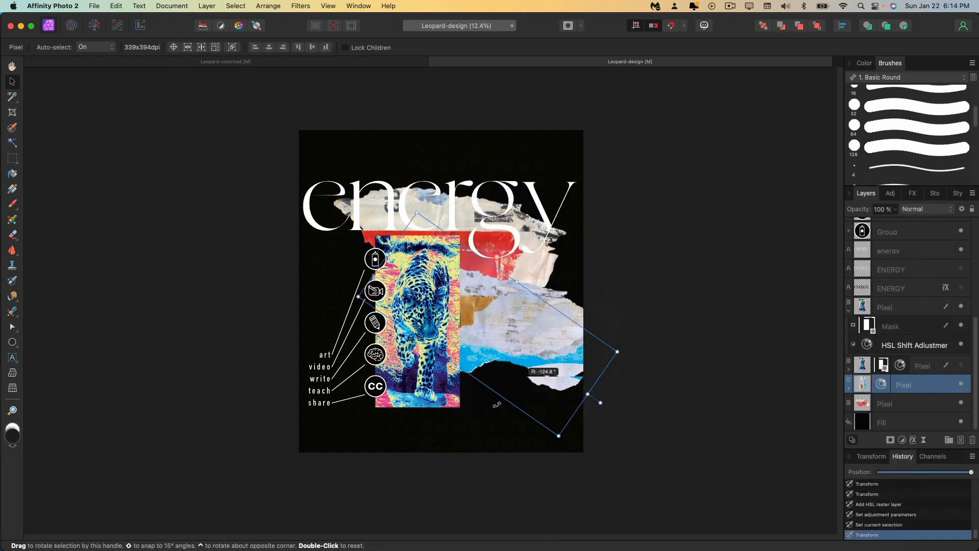
Step: Rotate the pale blue scrap so it hangs down beside the leopard and adjust its Levels black level
{"action": "left_click_drag", "start_coordinate": [612, 405], "coordinate": [473, 438]}
{"action": "left_click", "coordinate": [625, 275]}
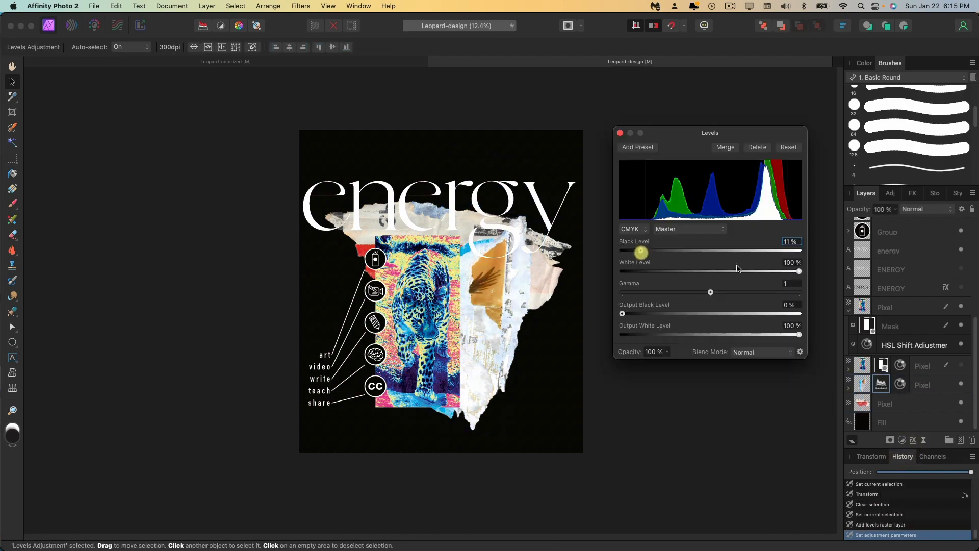
{"action": "left_click_drag", "start_coordinate": [640, 249], "coordinate": [634, 250]}
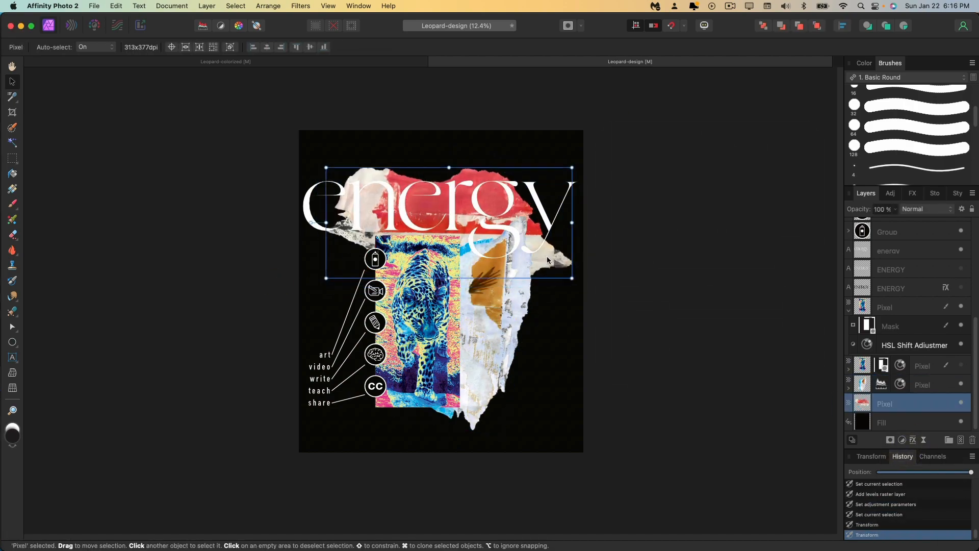
Step: Tilt the red paper scrap slightly clockwise behind the energy title
{"action": "left_click_drag", "start_coordinate": [574, 209], "coordinate": [582, 212]}
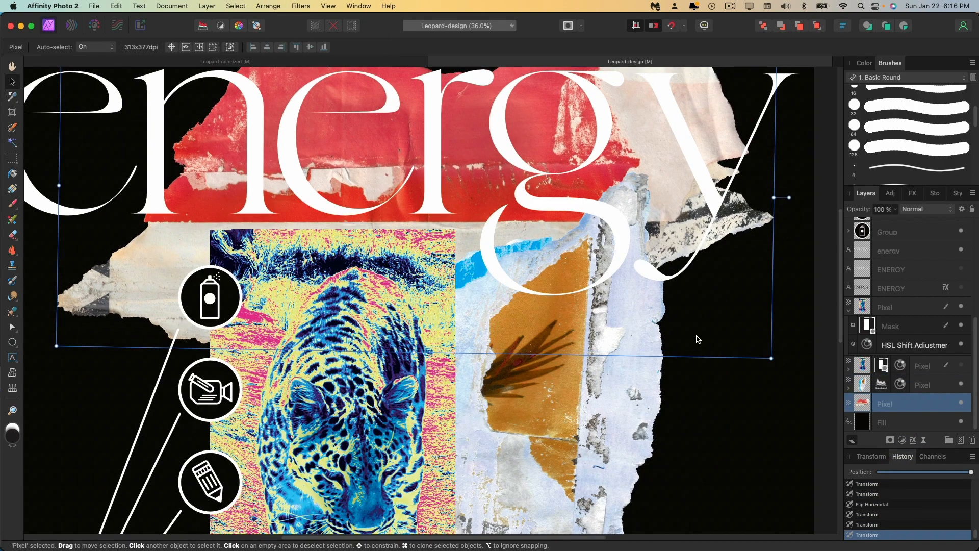
{"action": "key", "text": "super+0"}
{"action": "left_click", "coordinate": [93, 5]}
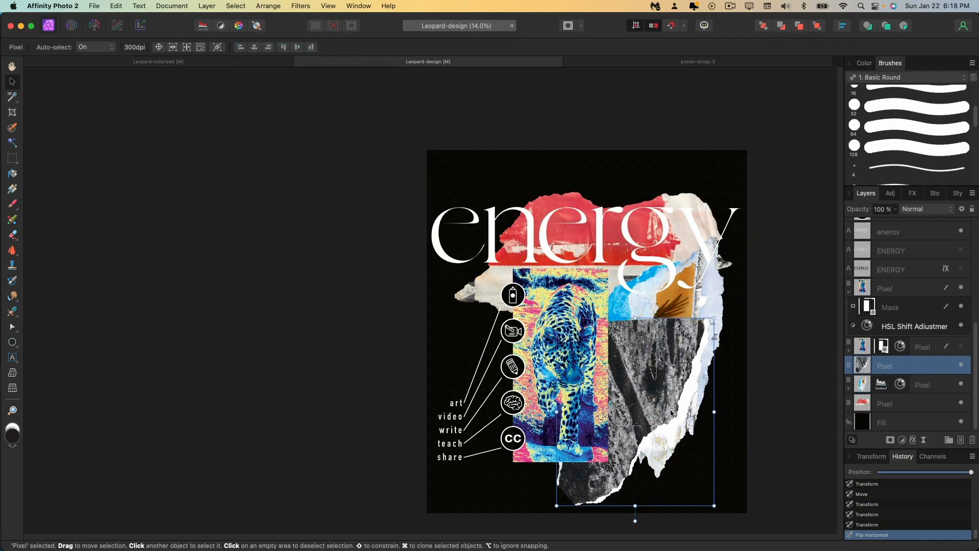
Step: Undo the last five changes to the gray scrap, including its horizontal flip, and reposition it right of the leopard
{"action": "key", "text": "super+z"}
{"action": "key", "text": "super+z"}
{"action": "key", "text": "super+z"}
{"action": "key", "text": "super+z"}
{"action": "key", "text": "super+z"}
{"action": "scroll", "coordinate": [536, 380], "scroll_direction": "up", "scroll_amount": 3}
{"action": "left_click_drag", "start_coordinate": [714, 387], "coordinate": [718, 367]}
{"action": "right_click", "coordinate": [885, 366]}
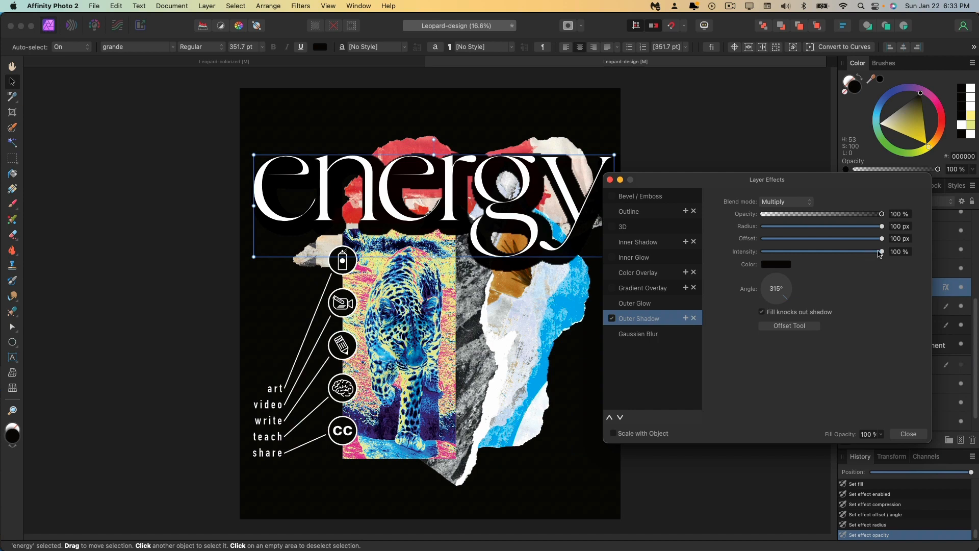
Step: Adjust the radius, offset, intensity and angle of the Outer Shadow effect on the black energy title copy
{"action": "mouse_move", "coordinate": [880, 229]}
{"action": "left_mouse_down"}
{"action": "mouse_move", "coordinate": [854, 229]}
{"action": "mouse_move", "coordinate": [869, 228]}
{"action": "mouse_move", "coordinate": [851, 252]}
{"action": "mouse_move", "coordinate": [831, 256]}
{"action": "mouse_move", "coordinate": [883, 242]}
{"action": "left_mouse_up"}
{"action": "mouse_move", "coordinate": [775, 304]}
{"action": "left_mouse_down"}
{"action": "mouse_move", "coordinate": [757, 308]}
{"action": "mouse_move", "coordinate": [766, 309]}
{"action": "left_mouse_up"}
{"action": "mouse_move", "coordinate": [881, 239]}
{"action": "left_mouse_down"}
{"action": "mouse_move", "coordinate": [836, 241]}
{"action": "mouse_move", "coordinate": [873, 238]}
{"action": "mouse_move", "coordinate": [814, 256]}
{"action": "mouse_move", "coordinate": [877, 225]}
{"action": "left_mouse_up"}
{"action": "left_click", "coordinate": [908, 433]}
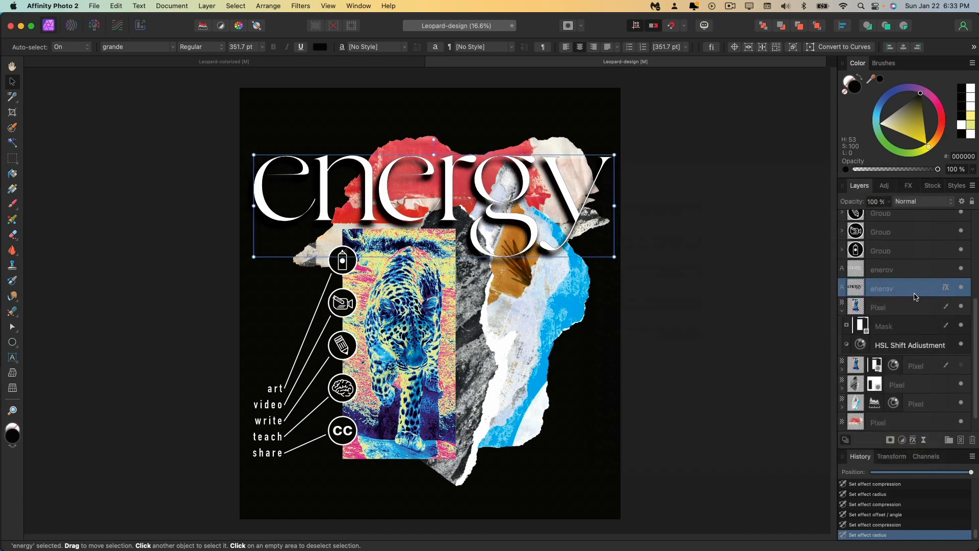
Step: Add a new fill layer directly above the leopard layer and set its color to white
{"action": "left_click", "coordinate": [913, 307]}
{"action": "left_click", "coordinate": [172, 6]}
{"action": "mouse_move", "coordinate": [206, 6]}
{"action": "left_click", "coordinate": [257, 94]}
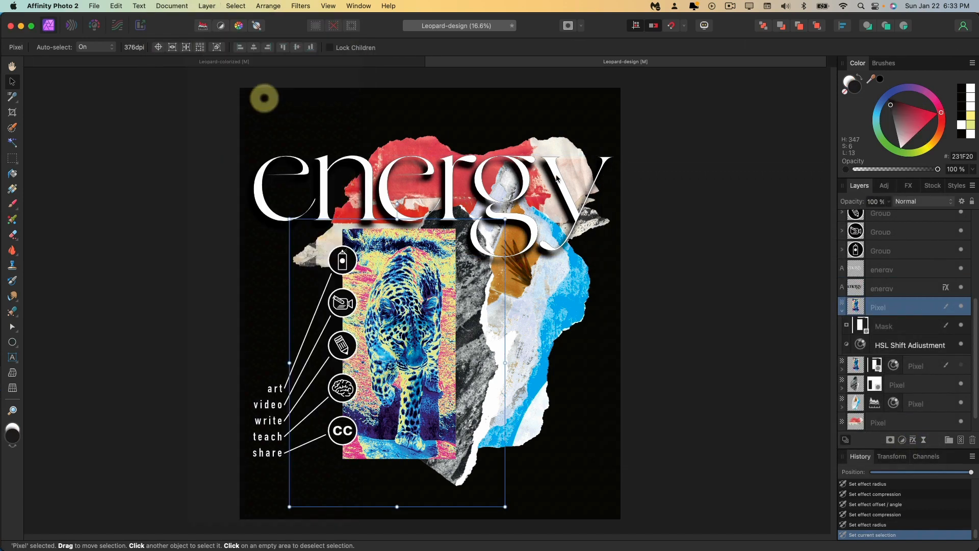
{"action": "left_click_drag", "start_coordinate": [914, 136], "coordinate": [893, 174]}
Step: Try to group the shadowed black energy title with the white fill and rasterize the group
{"action": "left_click", "coordinate": [906, 294], "text": "shift"}
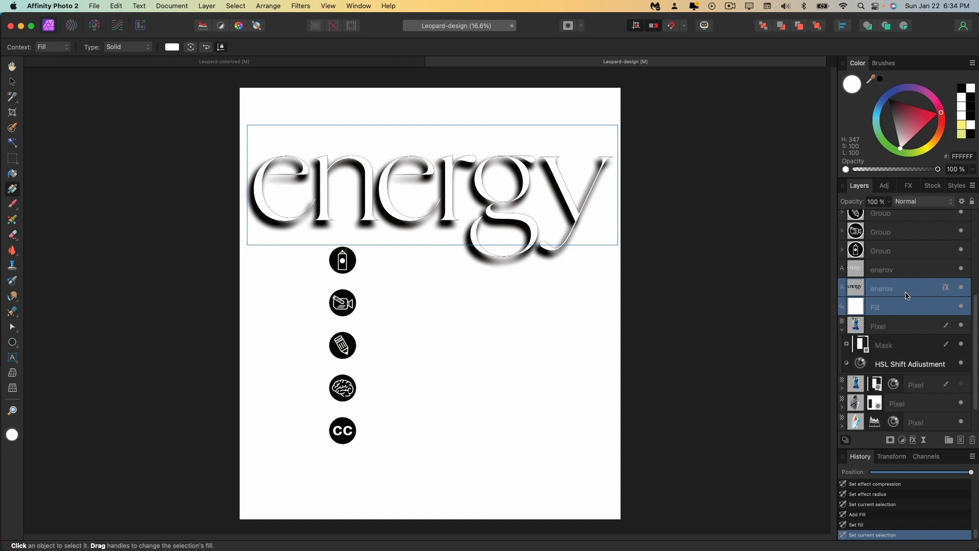
{"action": "right_click", "coordinate": [898, 292]}
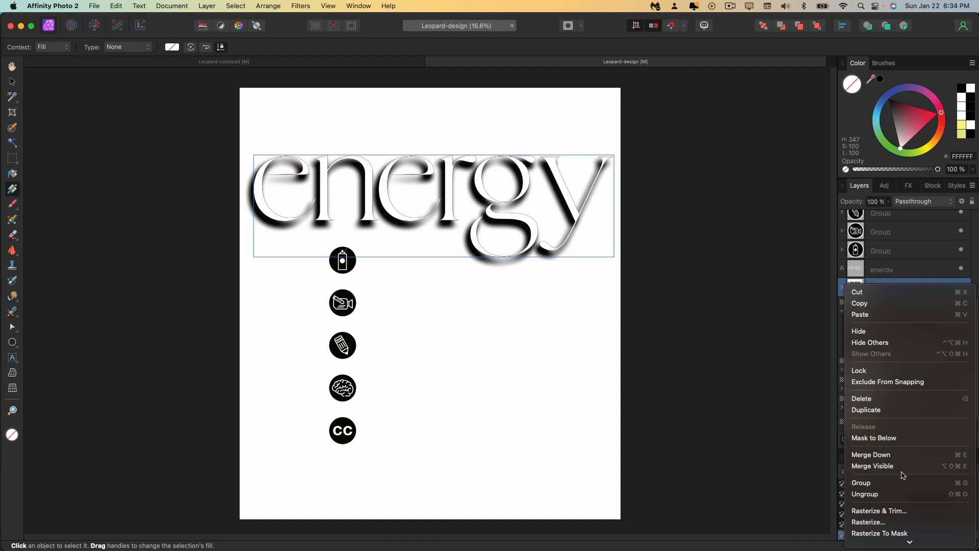
{"action": "left_click", "coordinate": [893, 521]}
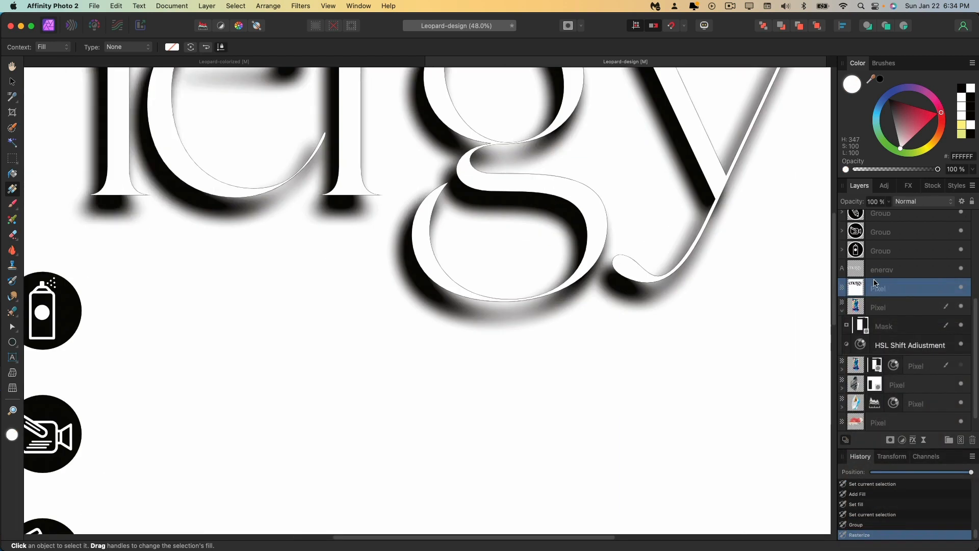
Step: With the white energy title hidden, rasterize the grouped black title and white fill, and show the white title again
{"action": "left_click", "coordinate": [913, 269]}
{"action": "left_click", "coordinate": [728, 220]}
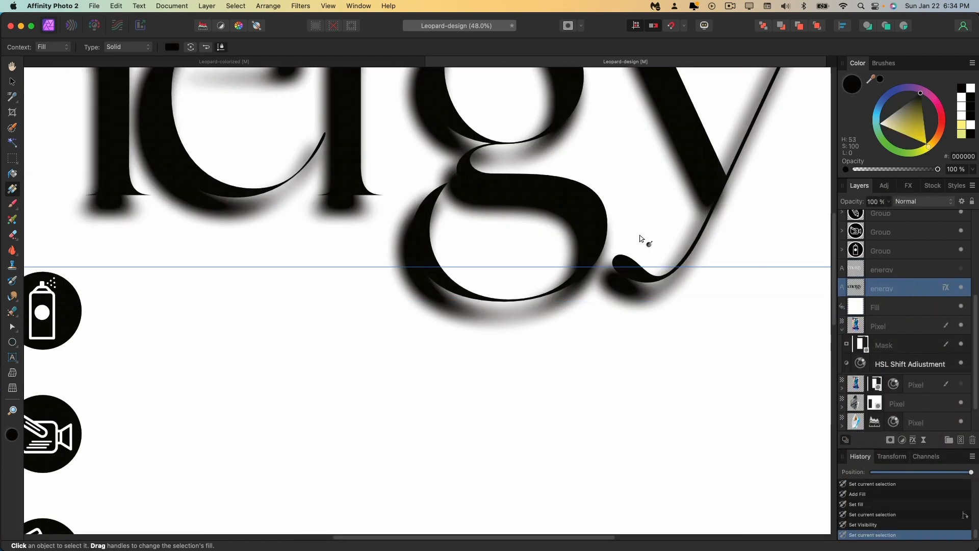
{"action": "key", "text": "v"}
{"action": "left_click", "coordinate": [594, 232]}
{"action": "right_click", "coordinate": [894, 422]}
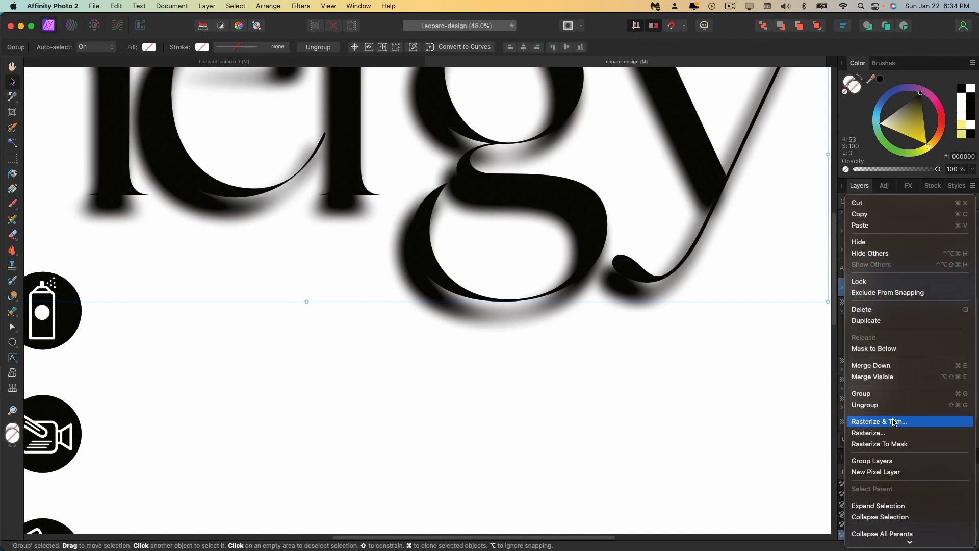
{"action": "left_click", "coordinate": [893, 432]}
{"action": "left_click", "coordinate": [897, 269]}
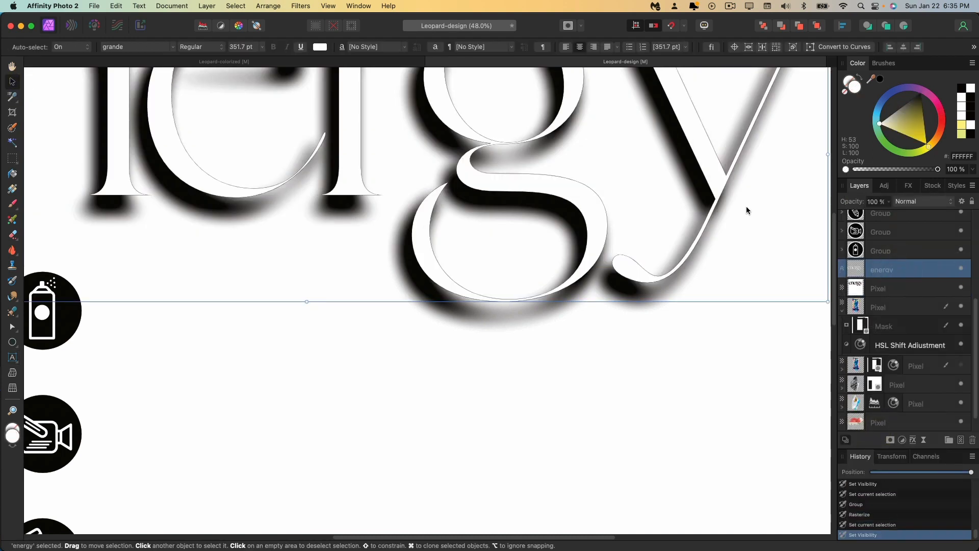
Step: Set the blend mode of the energy title's shadow layer, directly beneath the white title, to Multiply
{"action": "key", "text": "a"}
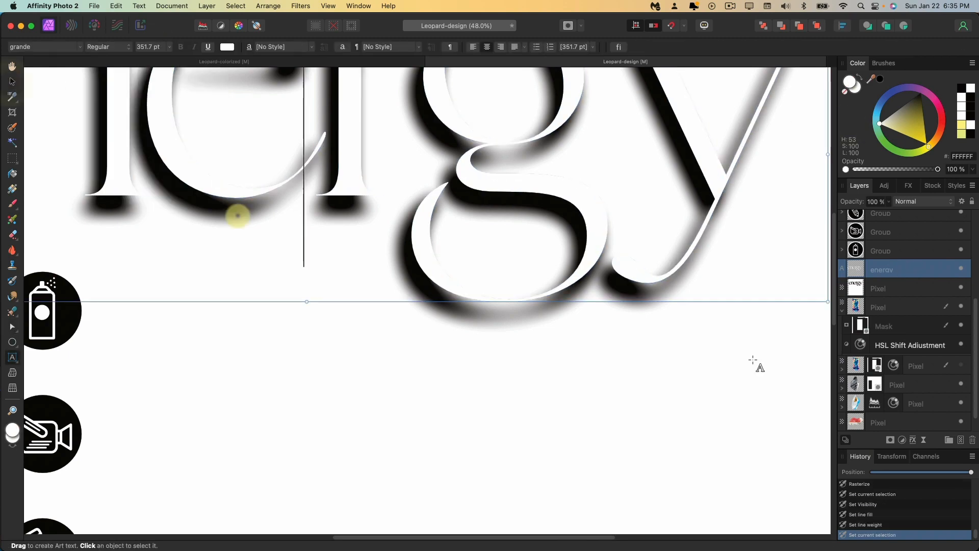
{"action": "left_click", "coordinate": [916, 308]}
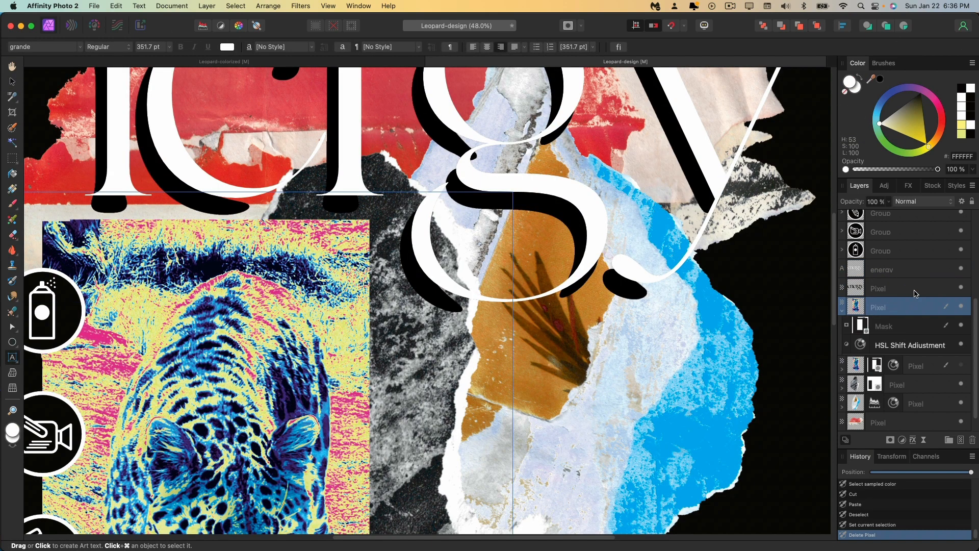
{"action": "left_click", "coordinate": [914, 290]}
{"action": "left_click", "coordinate": [906, 202]}
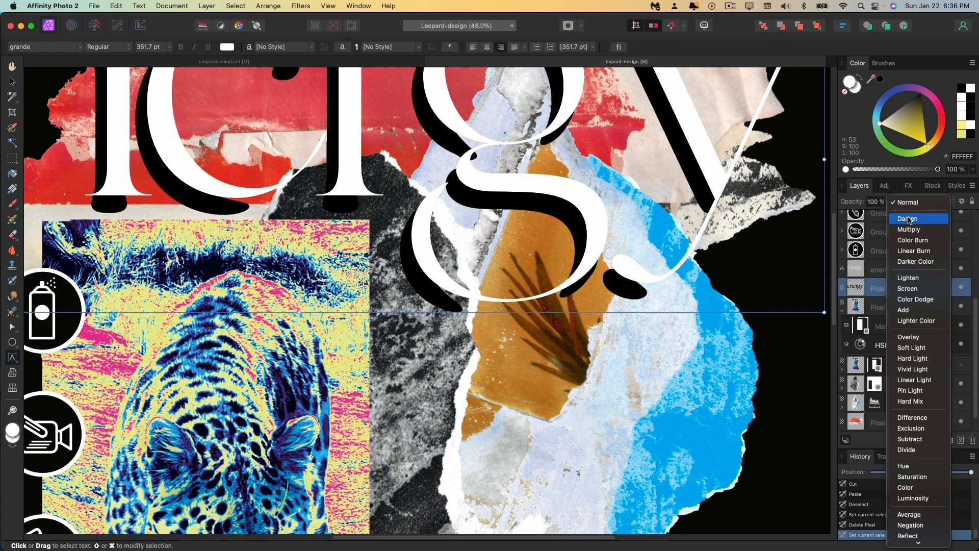
{"action": "left_click", "coordinate": [908, 229]}
{"action": "key", "text": "super+0"}
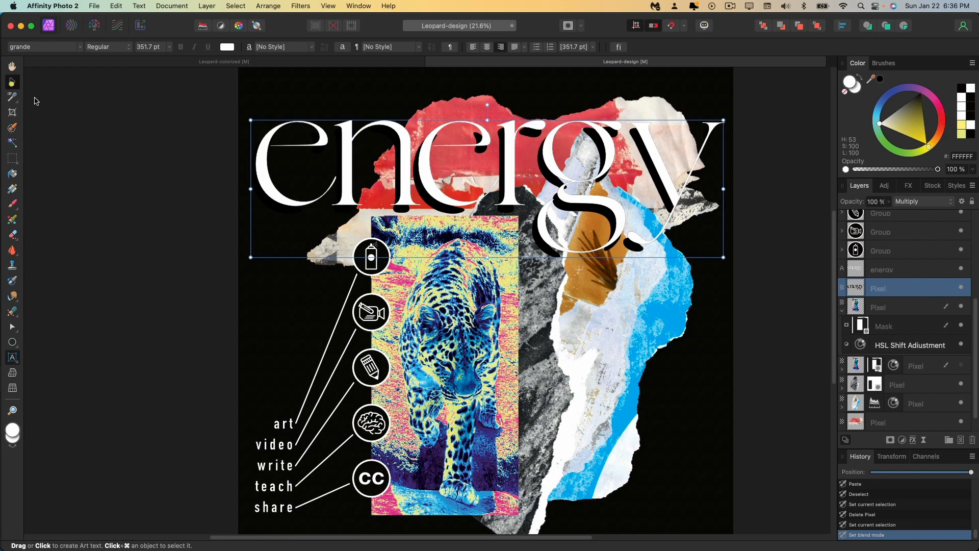
Step: Add a Threshold adjustment of 55% to the scanned hand lettering and merge it into the scan
{"action": "key", "text": "h"}
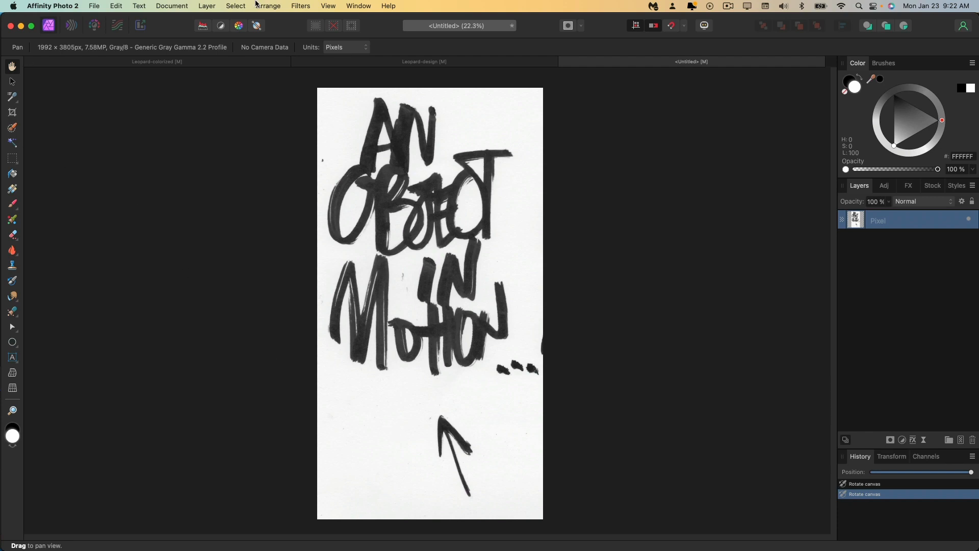
{"action": "left_click", "coordinate": [902, 439]}
{"action": "left_click", "coordinate": [925, 479]}
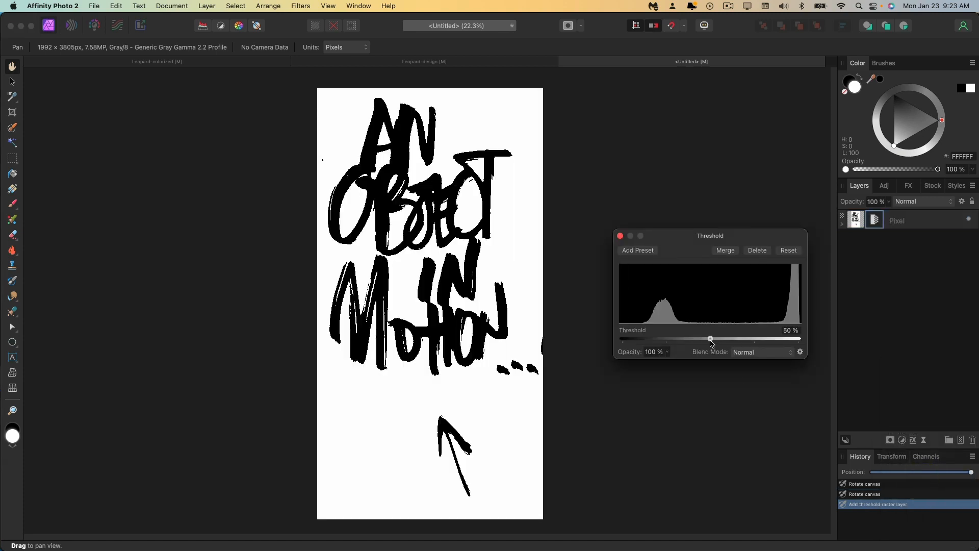
{"action": "left_click", "coordinate": [719, 340]}
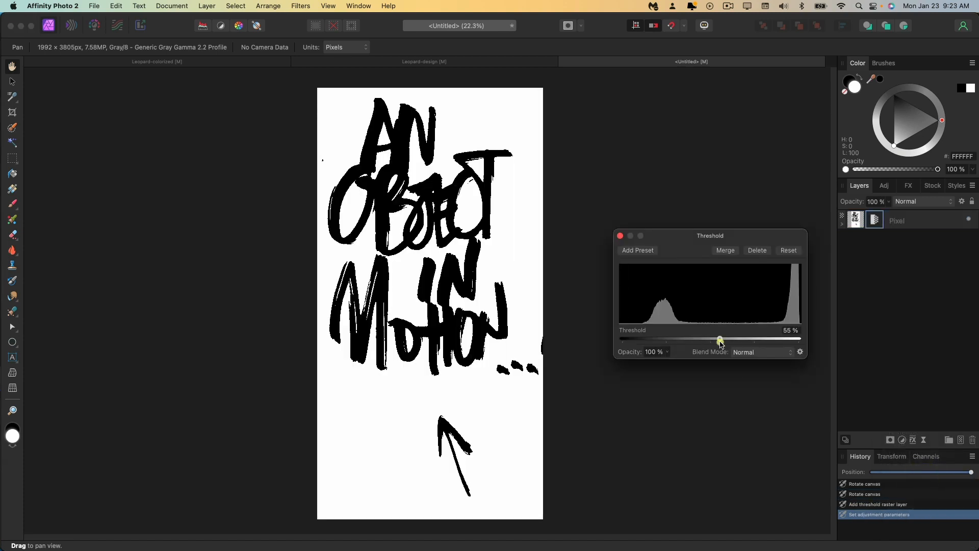
{"action": "left_click", "coordinate": [728, 252]}
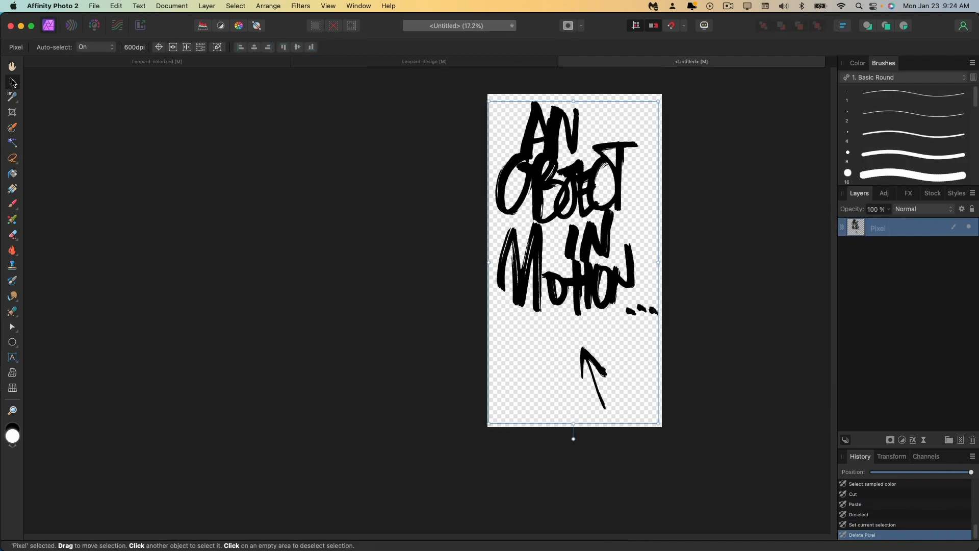
Step: Bring the cut-out hand lettering and arrow into the Leopard-design document over the torn paper, and color them pink FF156F
{"action": "left_click", "coordinate": [424, 61]}
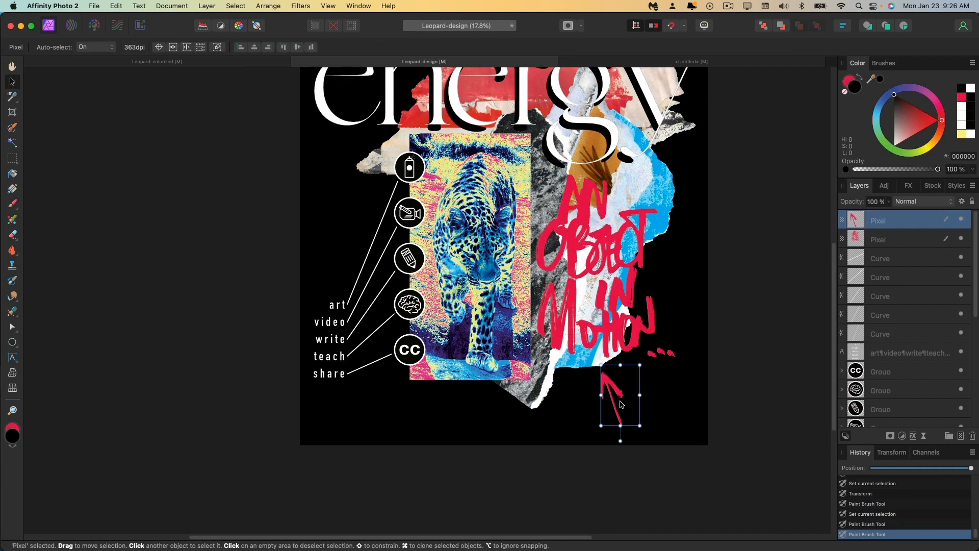
{"action": "scroll", "coordinate": [709, 378], "scroll_direction": "up", "scroll_amount": 5}
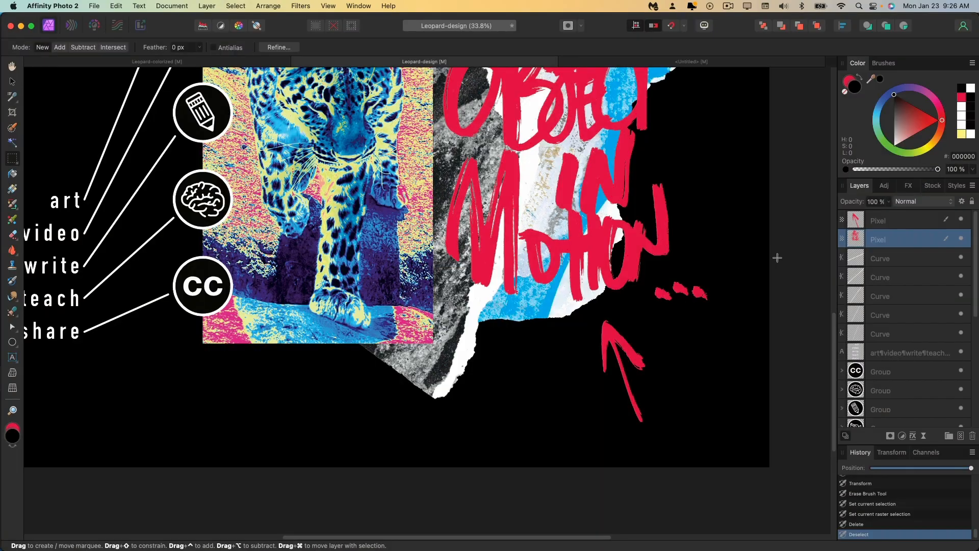
{"action": "key", "text": "v"}
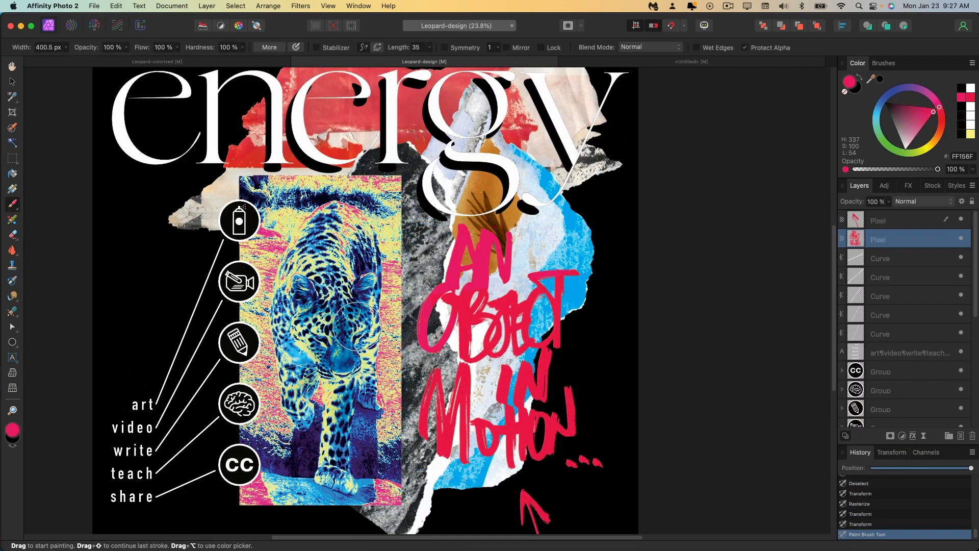
{"action": "scroll", "coordinate": [504, 367], "scroll_direction": "down", "scroll_amount": 3}
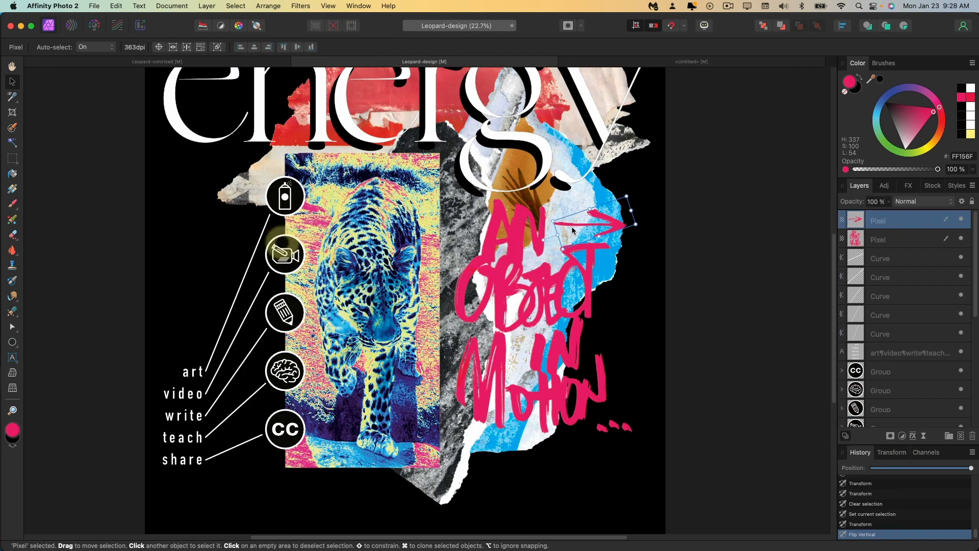
Step: Undo the arrow's vertical flip and last transform, and adjust the arrow's placement beside the word AN
{"action": "key", "text": "super+z"}
{"action": "key", "text": "super+z"}
{"action": "left_click", "coordinate": [571, 226]}
{"action": "left_click", "coordinate": [612, 222]}
{"action": "left_click_drag", "start_coordinate": [626, 248], "coordinate": [639, 255]}
Step: Reshape the pink arrow with the Mesh Warp tool, apply the warp and deselect the arrow
{"action": "left_click", "coordinate": [13, 373]}
{"action": "left_click_drag", "start_coordinate": [652, 220], "coordinate": [644, 219]}
{"action": "left_click_drag", "start_coordinate": [639, 256], "coordinate": [644, 251]}
{"action": "key", "text": "super+z"}
{"action": "mouse_move", "coordinate": [546, 224]}
{"action": "left_mouse_down"}
{"action": "mouse_move", "coordinate": [535, 227]}
{"action": "mouse_move", "coordinate": [549, 224]}
{"action": "left_mouse_up"}
{"action": "left_click_drag", "start_coordinate": [558, 188], "coordinate": [560, 193]}
{"action": "left_click", "coordinate": [28, 47]}
{"action": "key", "text": "v"}
{"action": "left_click", "coordinate": [692, 298]}
{"action": "scroll", "coordinate": [690, 296], "scroll_direction": "down", "scroll_amount": 2}
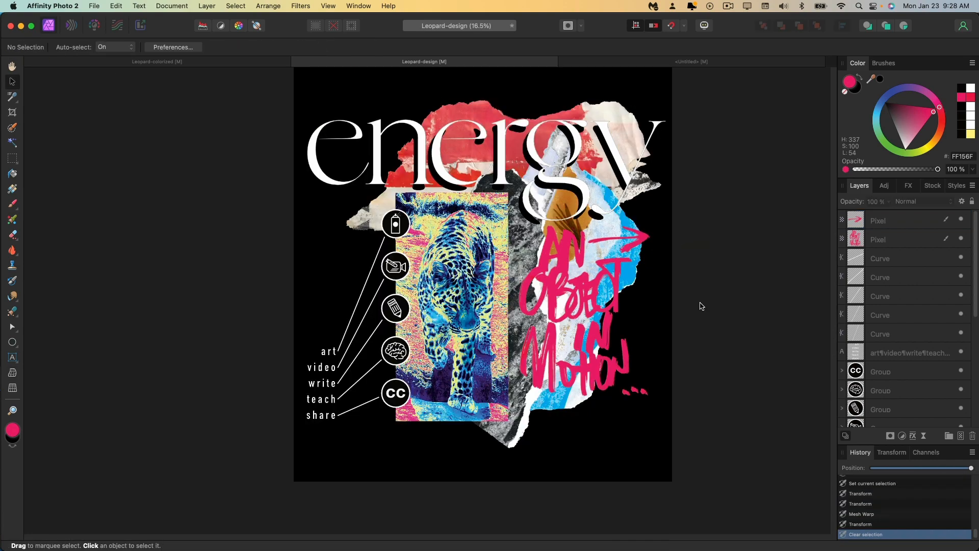
Step: Add an HSL adjustment to the red torn paper layer, shifting its hue toward pink with a 27% saturation shift
{"action": "scroll", "coordinate": [875, 220], "scroll_direction": "down", "scroll_amount": 5}
{"action": "left_click", "coordinate": [874, 394]}
{"action": "key", "text": "super+u"}
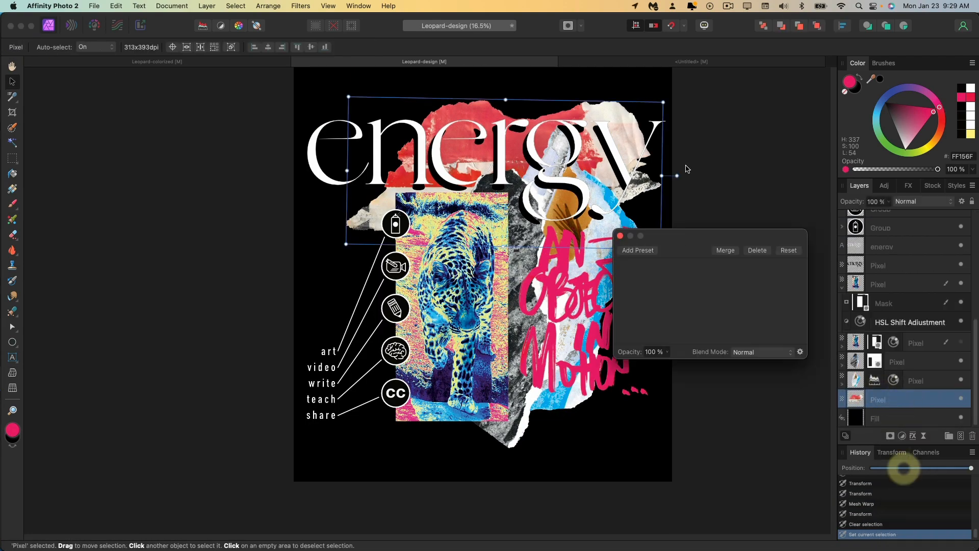
{"action": "scroll", "coordinate": [549, 251], "scroll_direction": "up", "scroll_amount": 3}
{"action": "left_click_drag", "start_coordinate": [685, 127], "coordinate": [745, 162]}
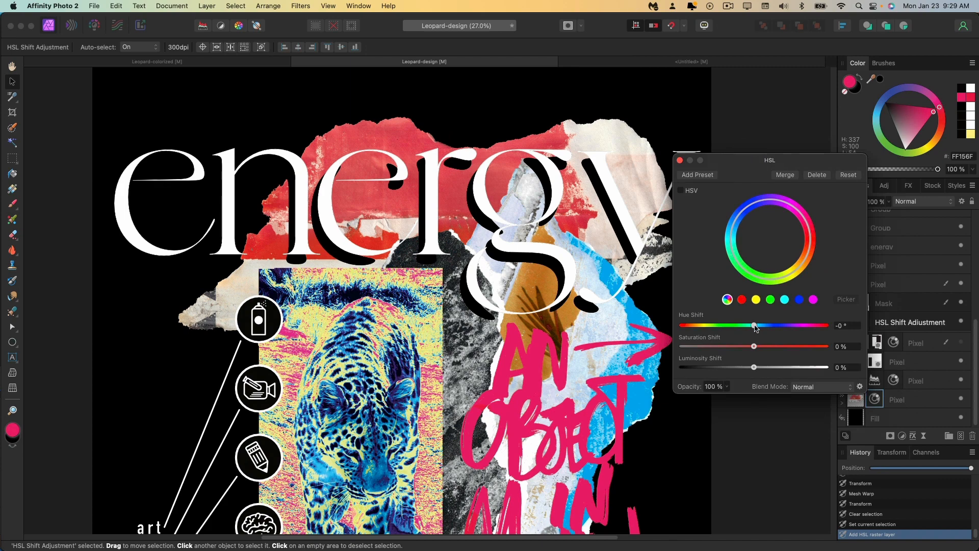
{"action": "left_click_drag", "start_coordinate": [783, 350], "coordinate": [766, 329]}
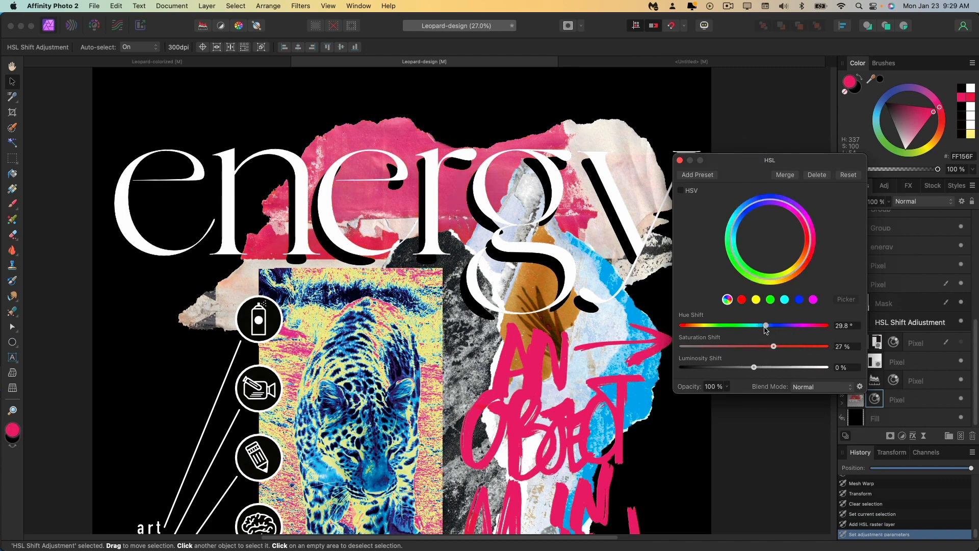
{"action": "left_click_drag", "start_coordinate": [753, 367], "coordinate": [752, 368]}
{"action": "left_click_drag", "start_coordinate": [763, 327], "coordinate": [761, 328]}
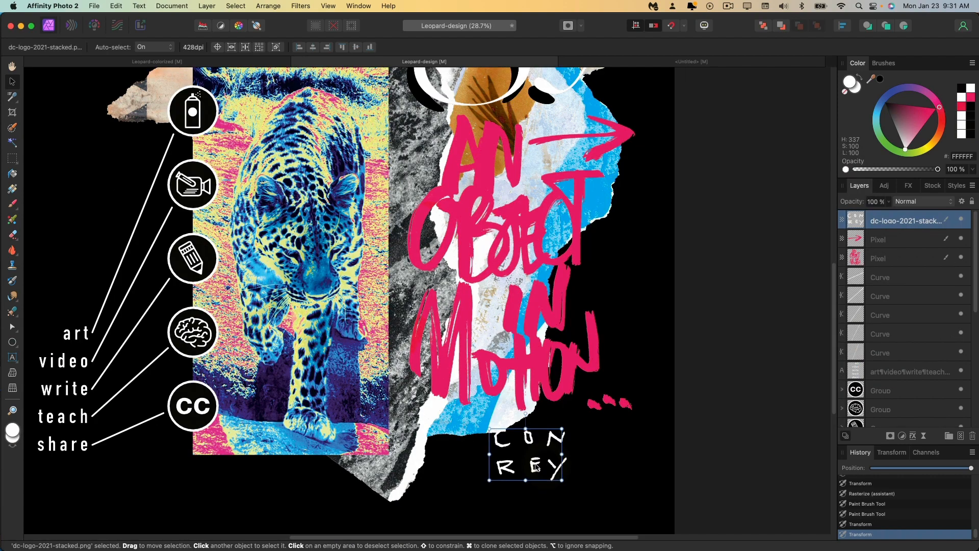
Step: Shrink the white dc-logo-2021-stacked logo, place it under the hand lettering beside the torn paper's tip, and view the whole design
{"action": "left_click_drag", "start_coordinate": [502, 476], "coordinate": [474, 463]}
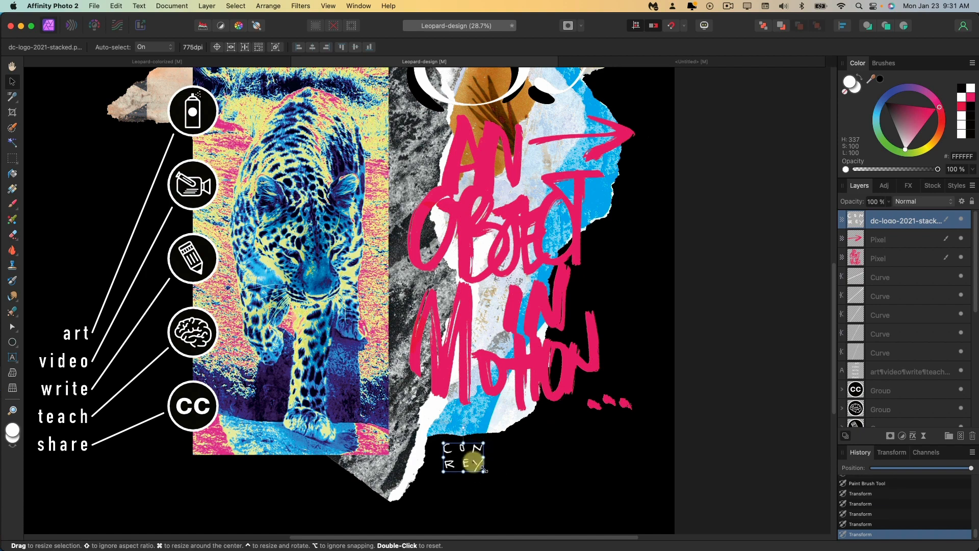
{"action": "left_click", "coordinate": [484, 471]}
{"action": "scroll", "coordinate": [525, 452], "scroll_direction": "down", "scroll_amount": 2}
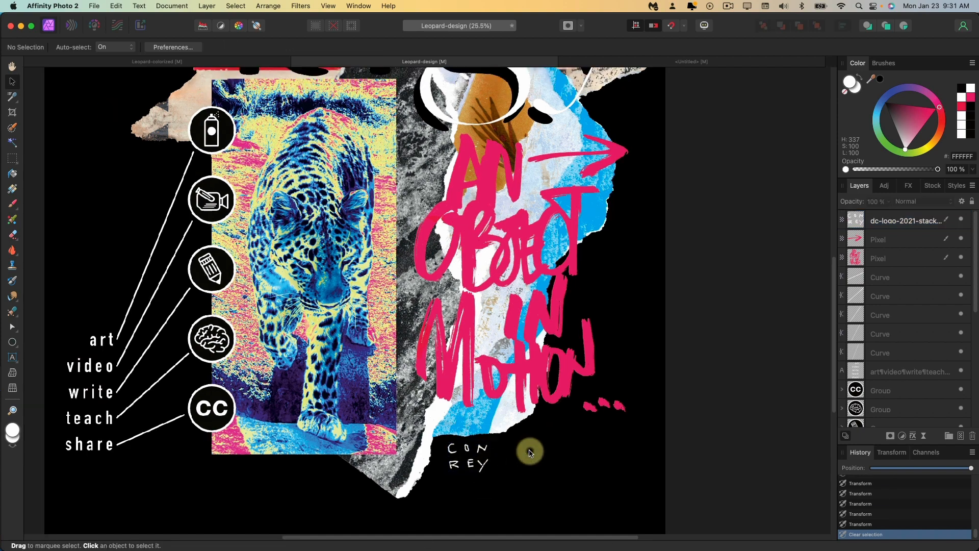
{"action": "left_click", "coordinate": [465, 463]}
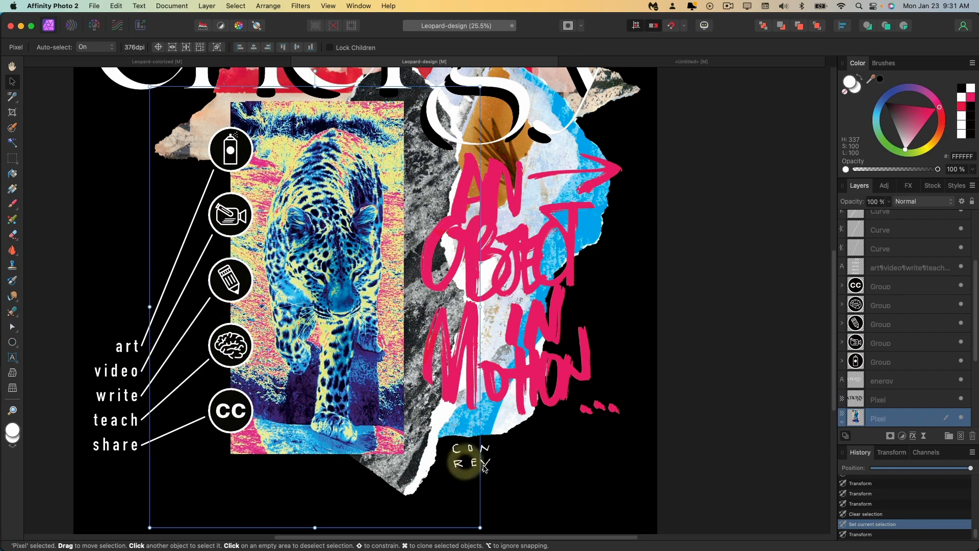
{"action": "left_click", "coordinate": [485, 465]}
{"action": "key", "text": "Tab"}
{"action": "key", "text": "super+0"}
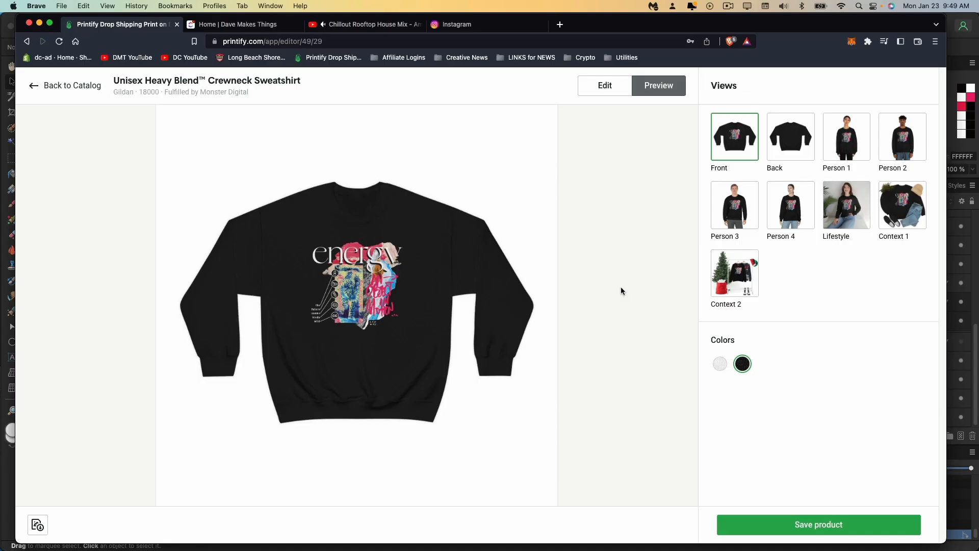
Step: Switch to Printify and preview the design on the black crewneck sweatshirt in the Person 2 and Lifestyle views
{"action": "left_click", "coordinate": [894, 141]}
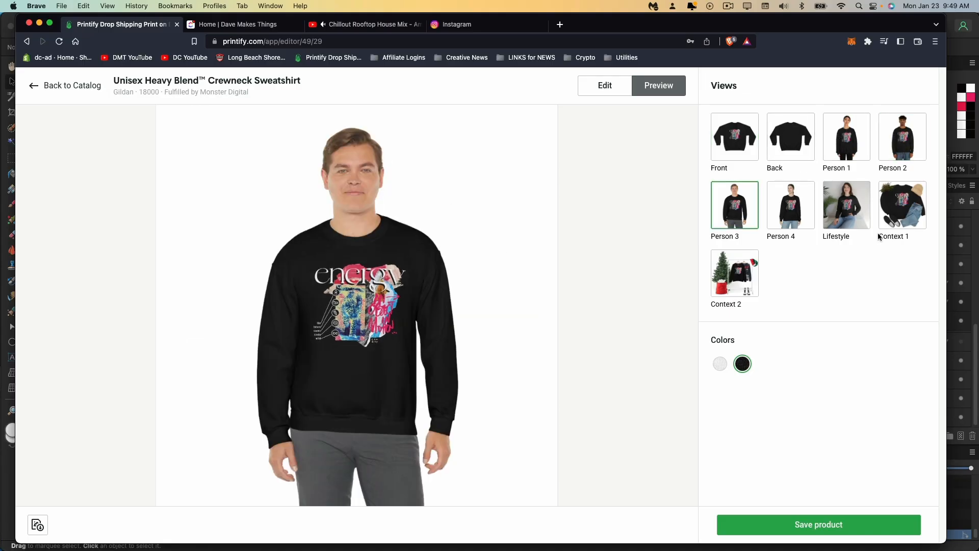
{"action": "left_click", "coordinate": [847, 214]}
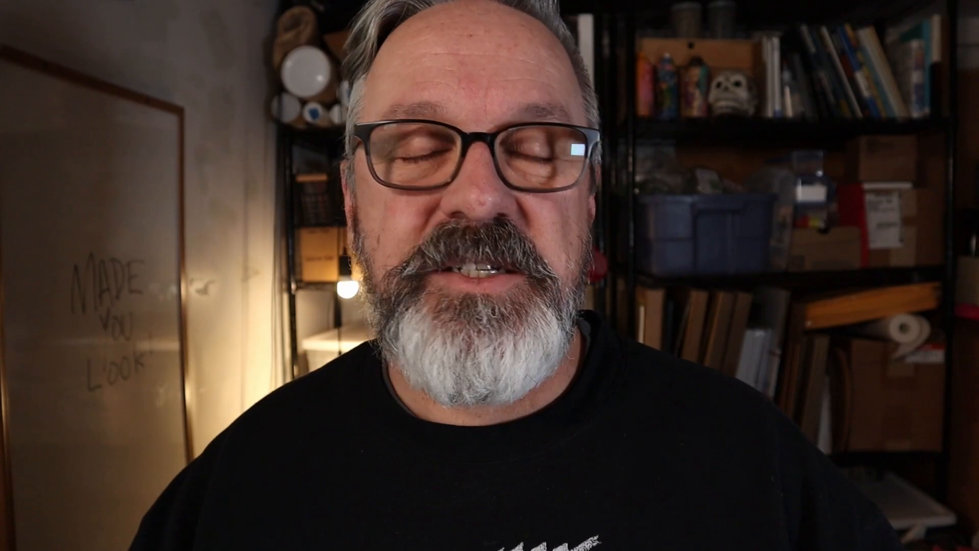